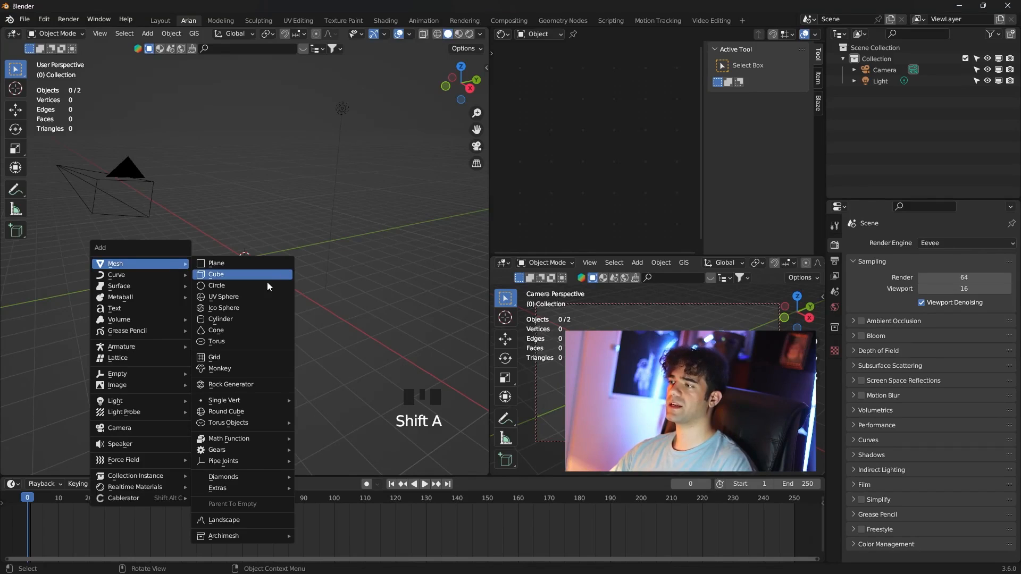
- Add a UV sphere with 16 segments and 16 rings at the world origin
click(251, 295)
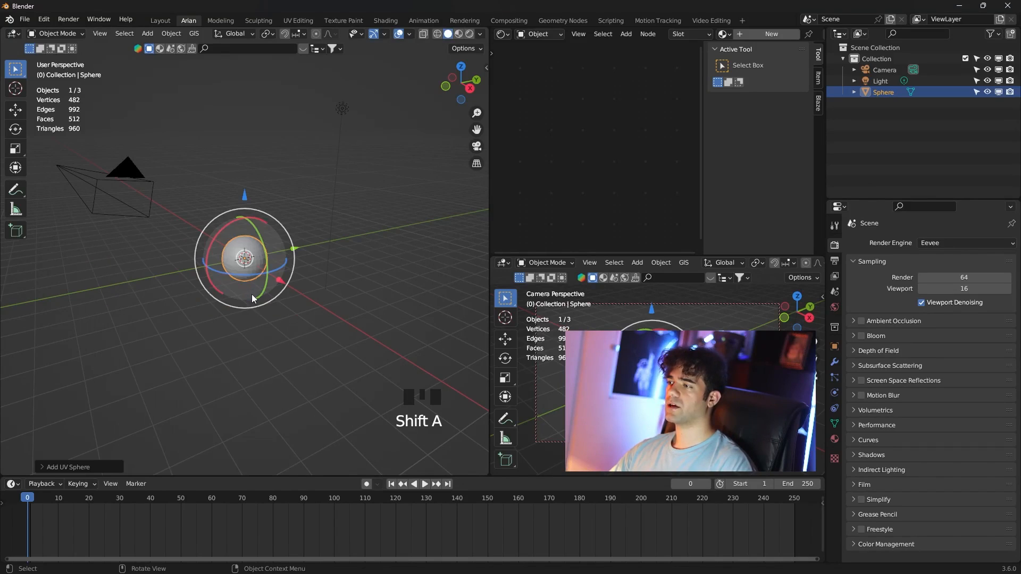
click(56, 470)
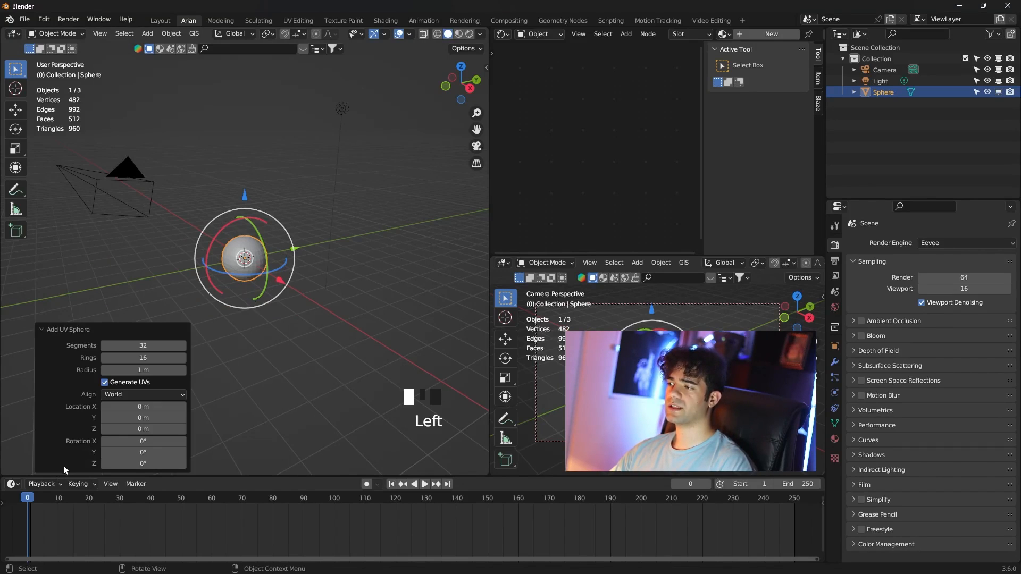
double_click(143, 346)
text(16)
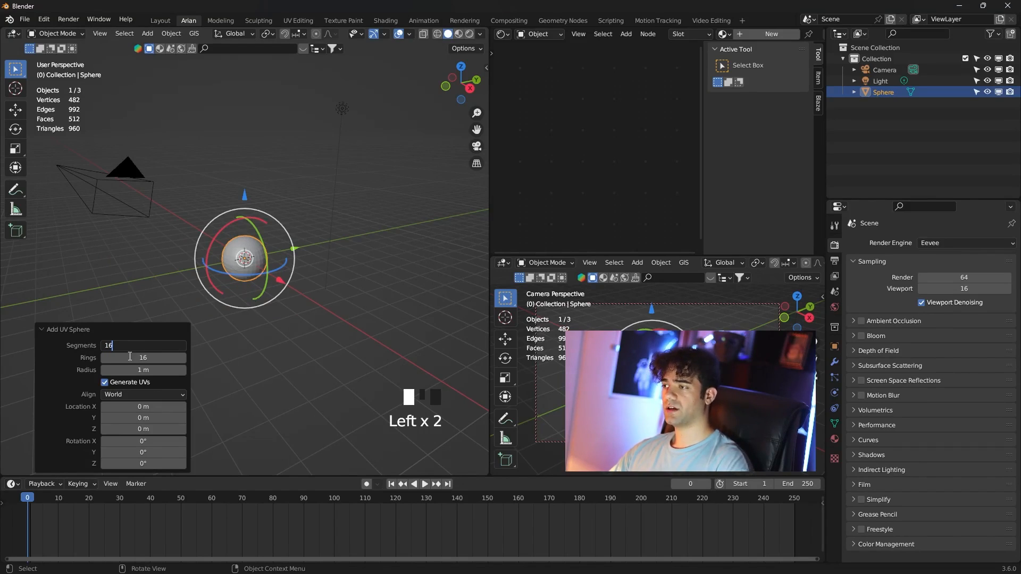
key(Return)
click(225, 331)
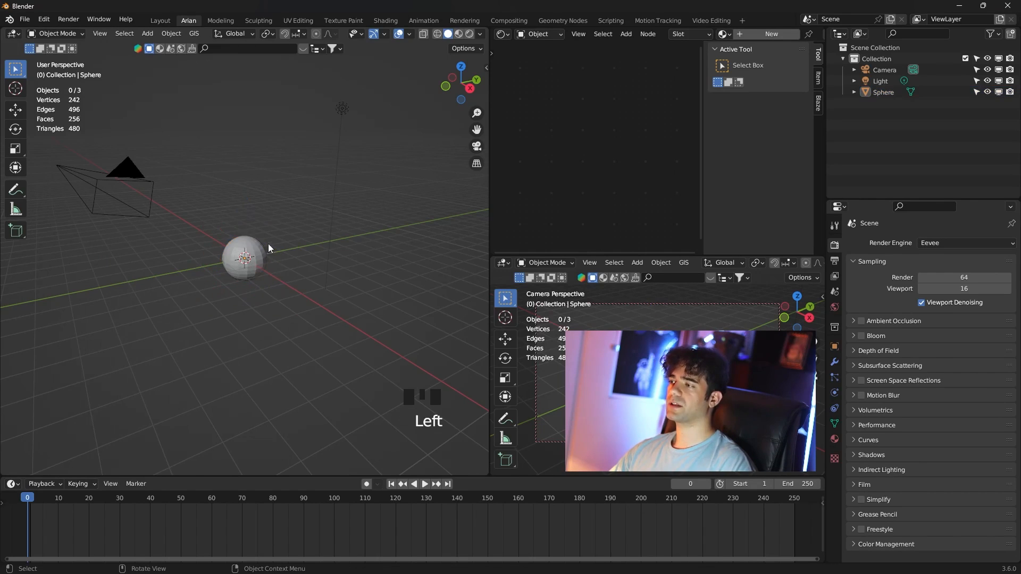
- Scale the sphere up uniformly by about 5.47
click(255, 250)
key(s)
click(362, 225)
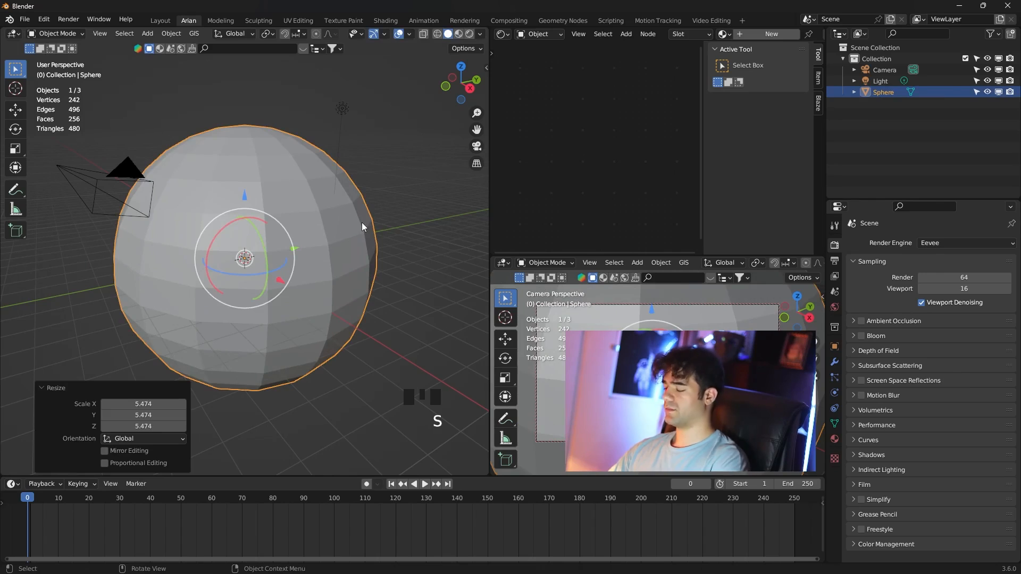
- In front wireframe view, delete the faces spanned by all vertices below the sphere's equator, and return to solid Object Mode
key(KP_1)
scroll(333, 241, down, 2)
key(z)
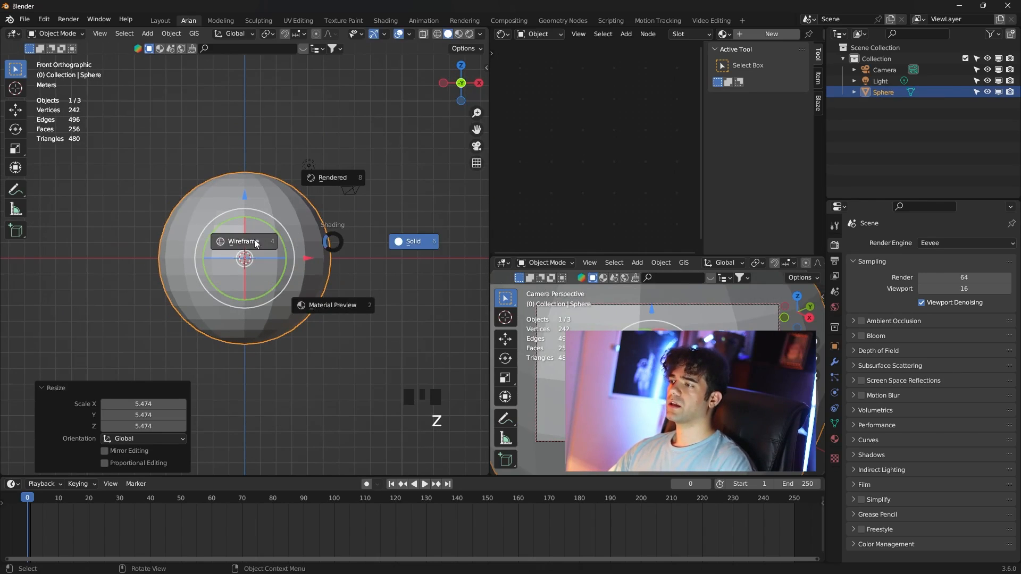
key(Tab)
click(329, 241)
click(360, 298)
drag(380, 270, 130, 374)
key(x)
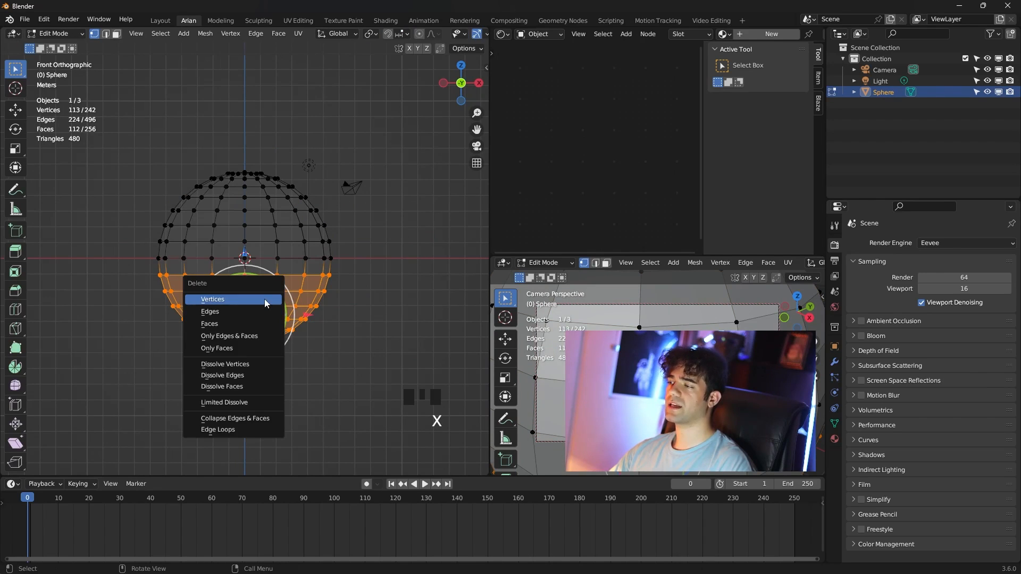
click(254, 324)
scroll(277, 304, up, 2)
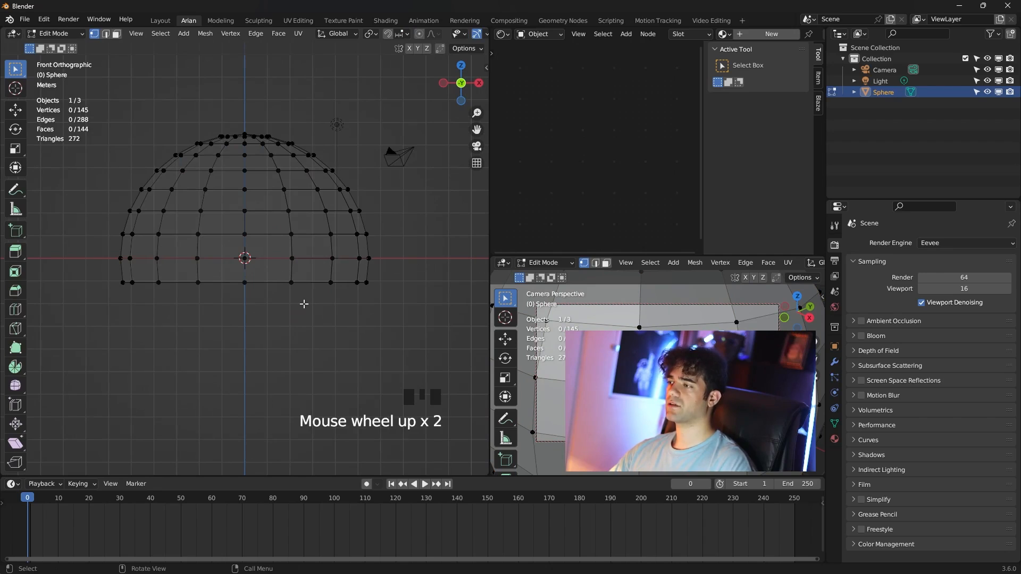
key(z)
key(Tab)
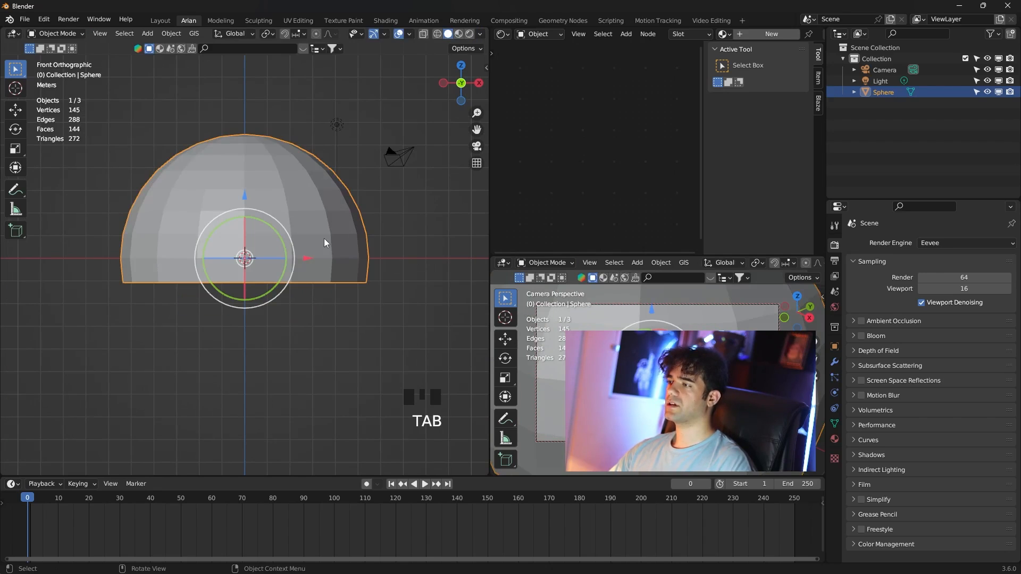
- Add a Mirror modifier to the dome that mirrors on the Z axis only, with X turned off
click(834, 362)
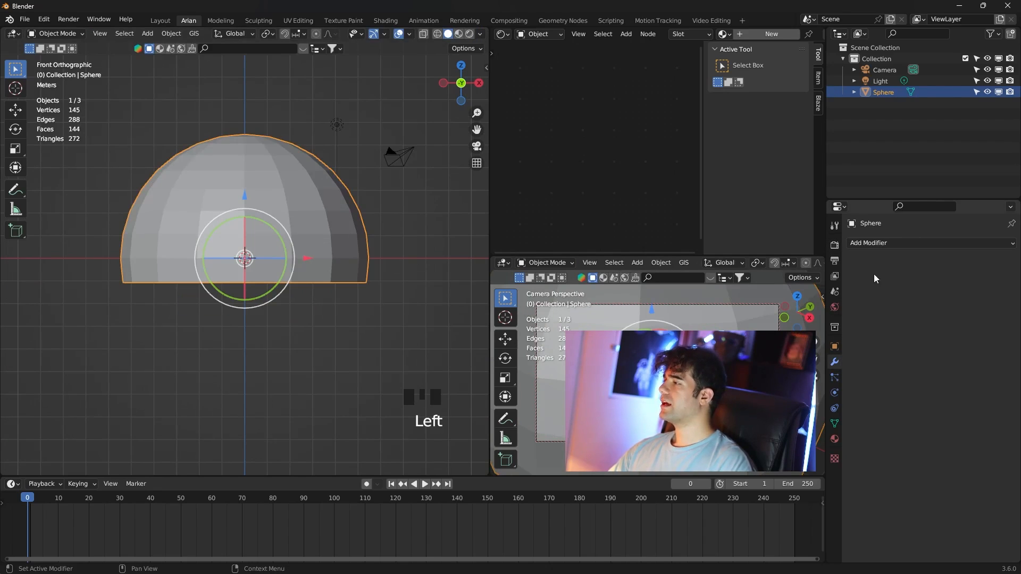
click(895, 242)
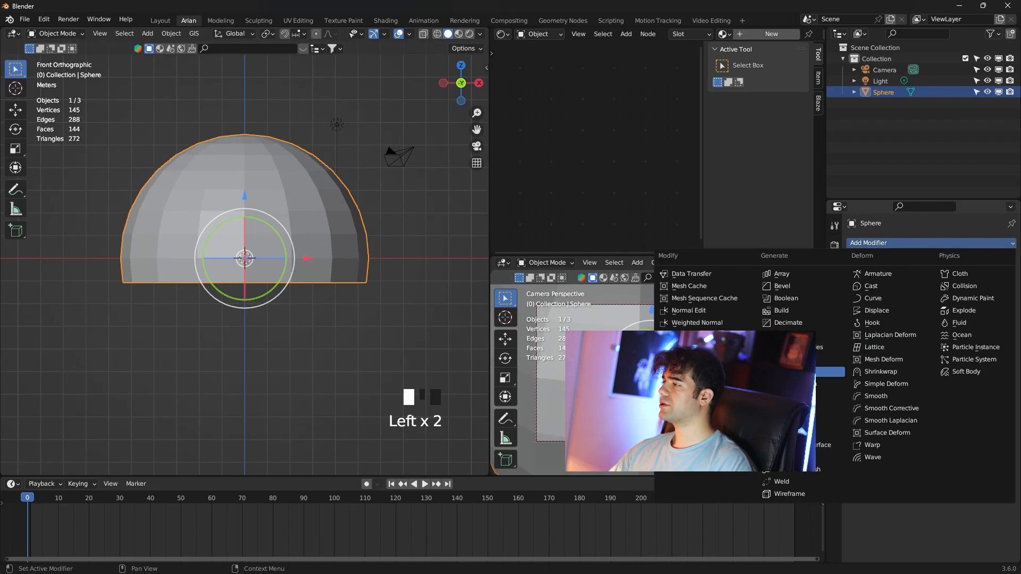
click(827, 372)
click(930, 279)
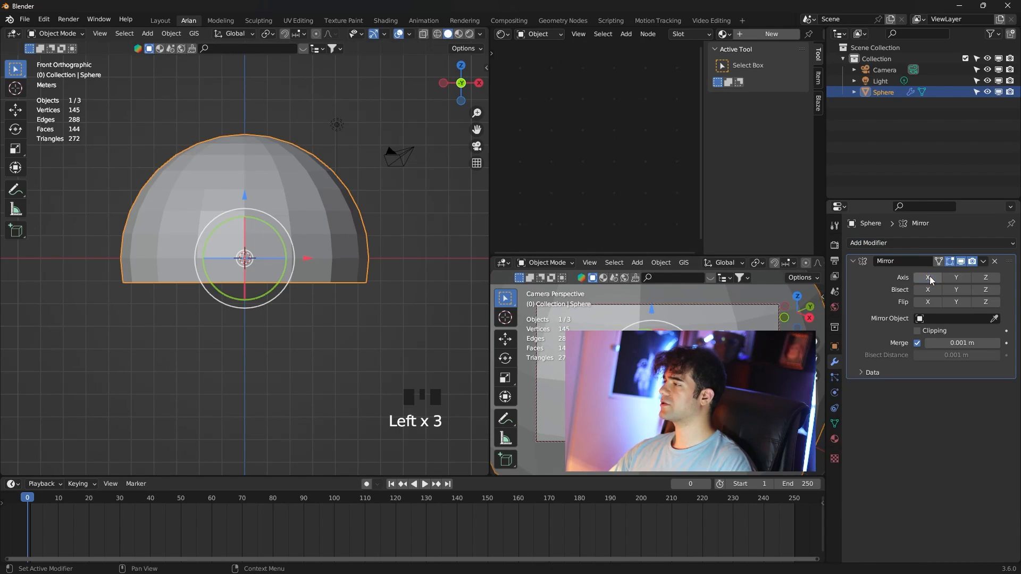
click(990, 279)
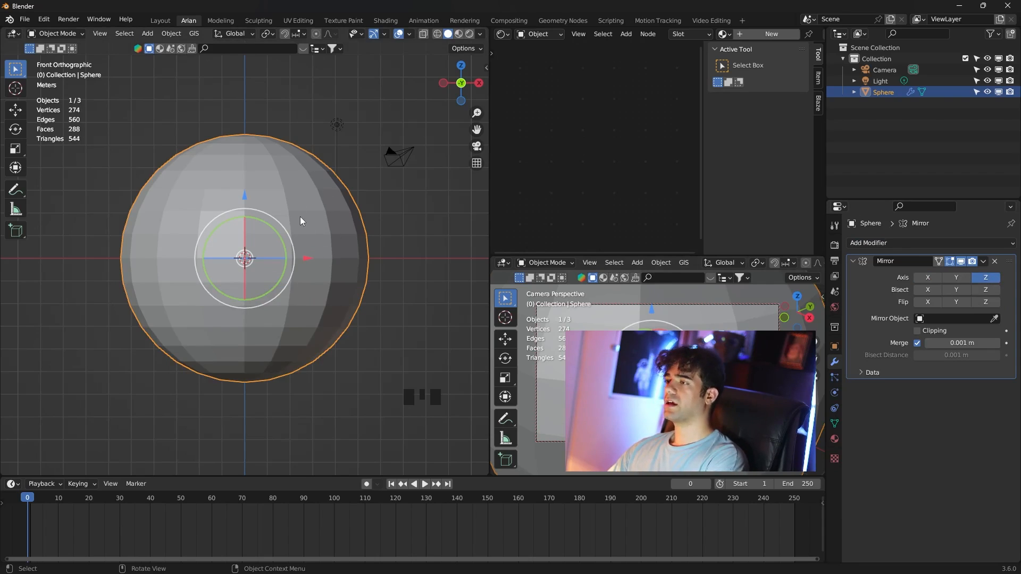
- Delete the pole vertex at the dome's top centre in Edit Mode, working from the top view
key(KP_7)
scroll(300, 216, up, 3)
scroll(267, 226, down, 1)
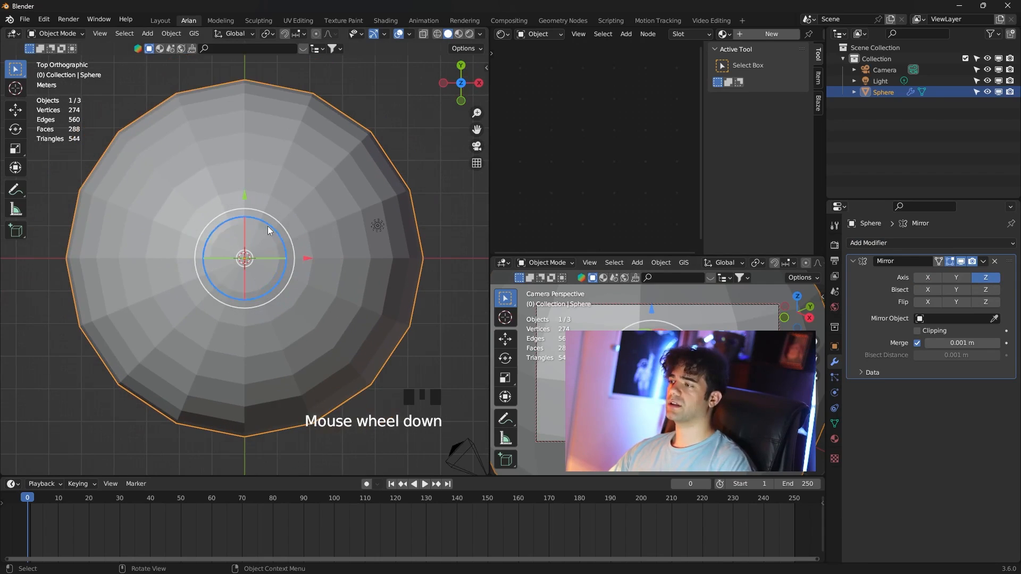
key(Tab)
scroll(253, 259, up, 2)
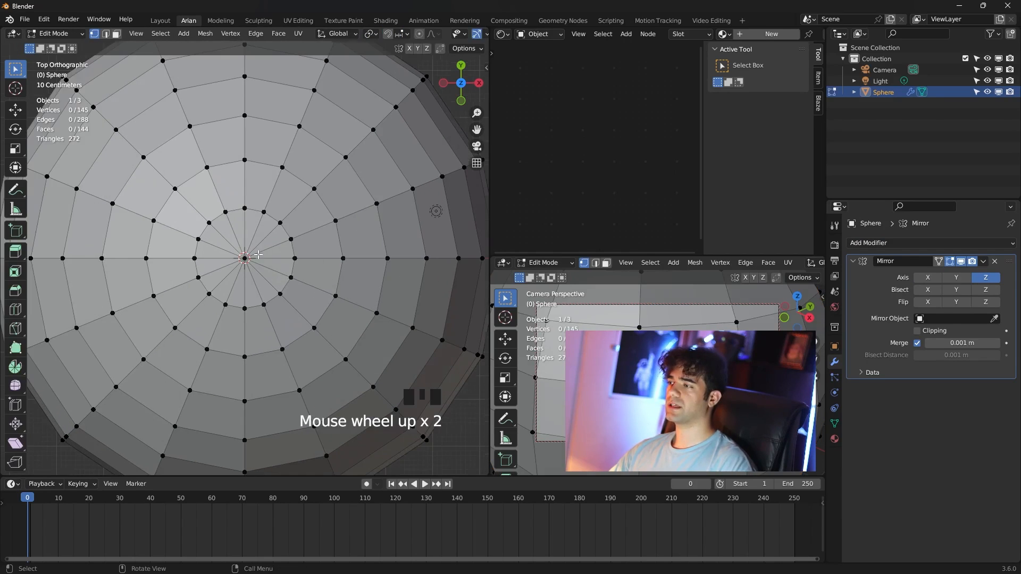
click(244, 259)
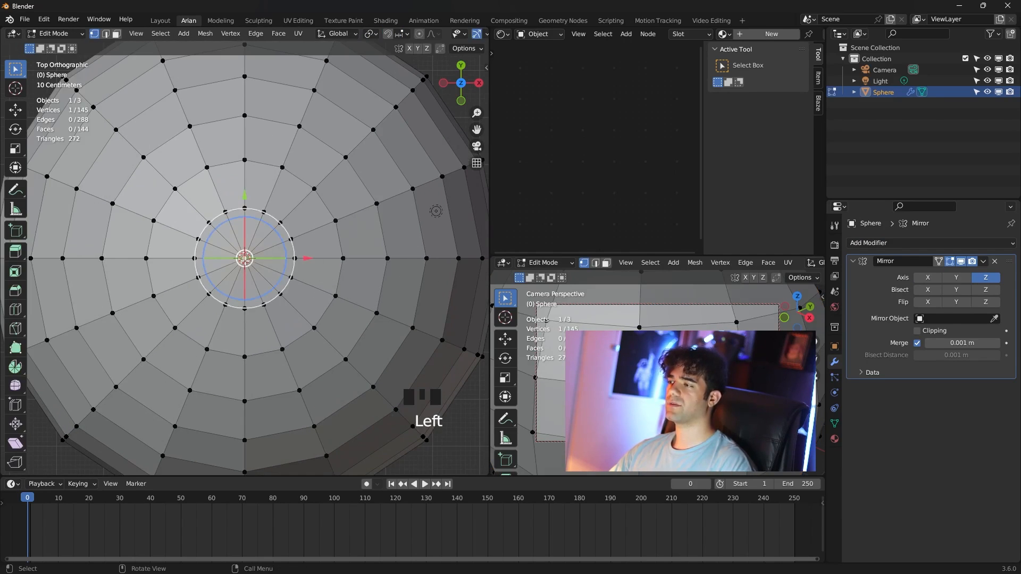
scroll(250, 268, up, 2)
key(x)
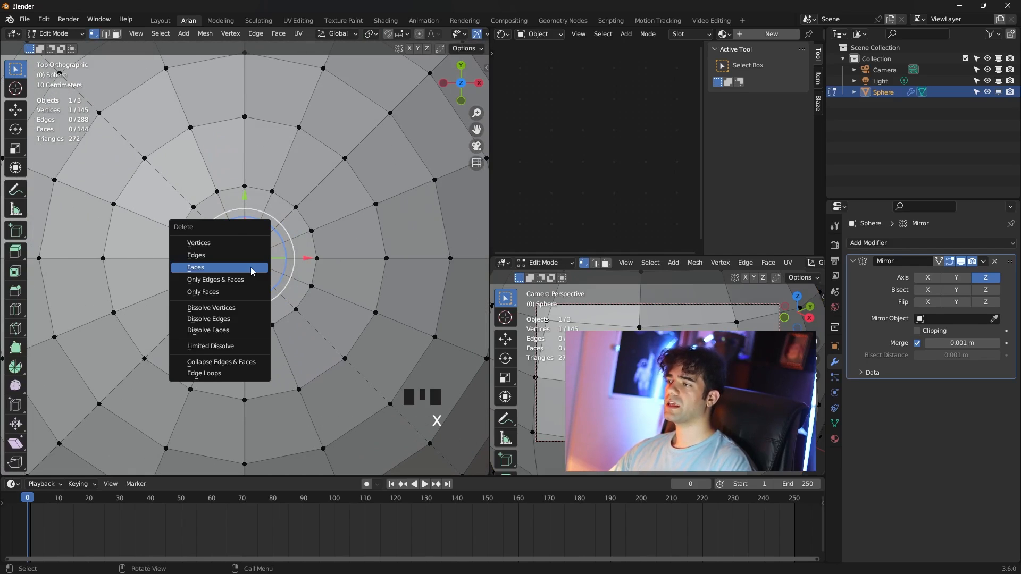
click(226, 238)
scroll(263, 242, up, 2)
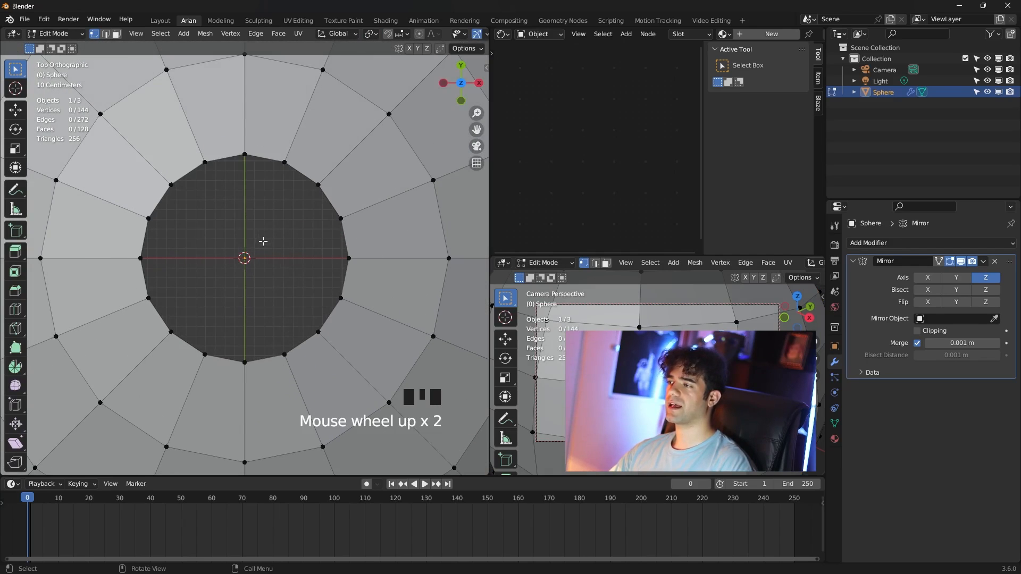
- Bridge the two halves of the hole's edge loop, leaving out its two end vertices on the Y axis
alt+click(331, 204)
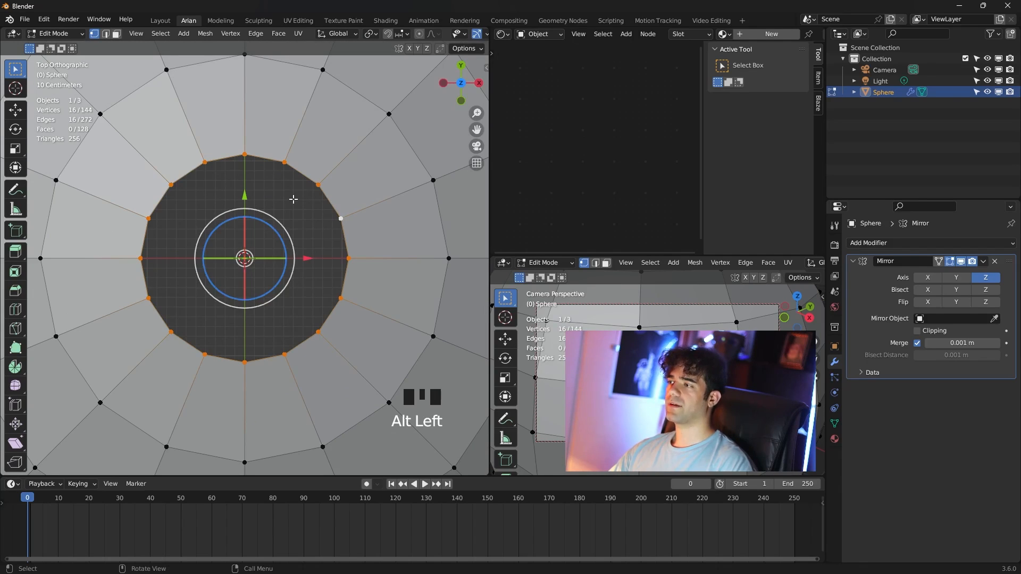
shift+click(245, 155)
shift+click(244, 361)
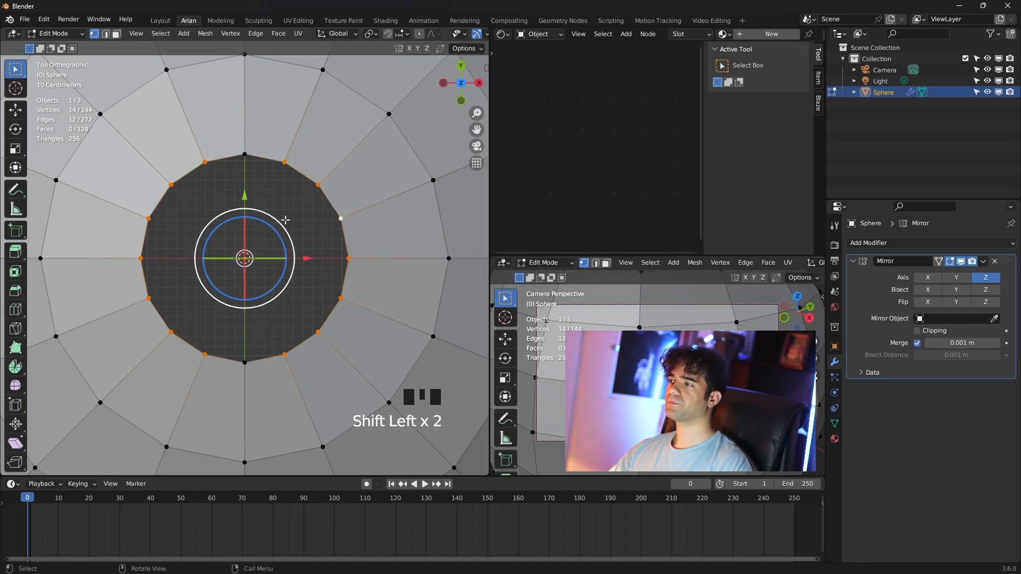
click(252, 35)
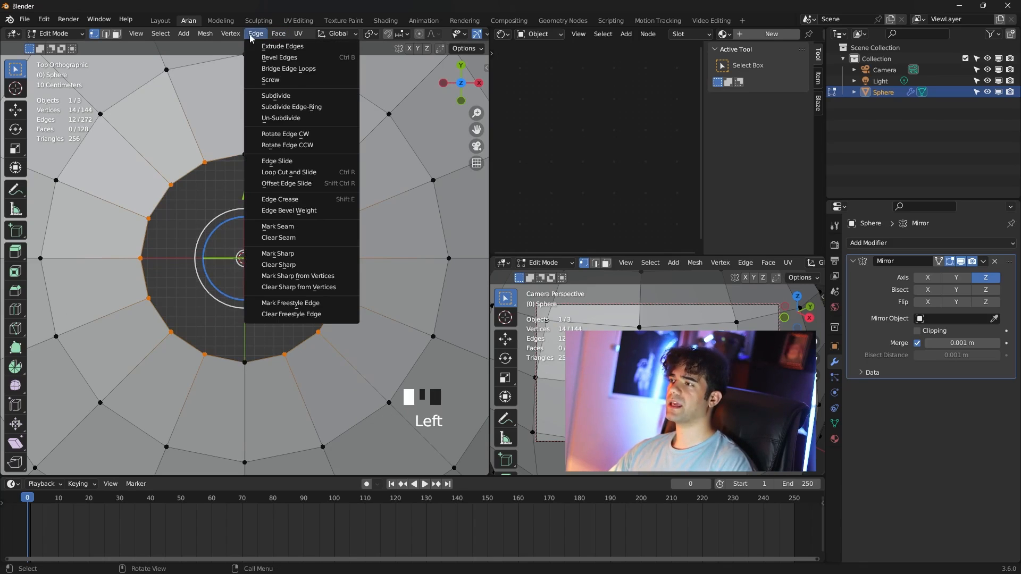
click(299, 70)
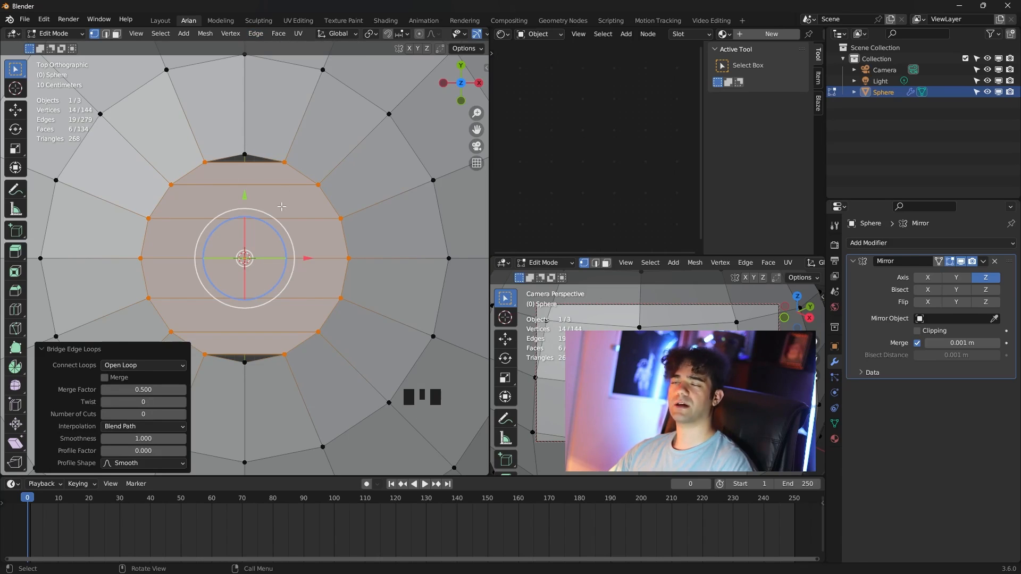
- Add one loop cut along the Y axis through the middle of the bridged faces
scroll(250, 172, down, 3)
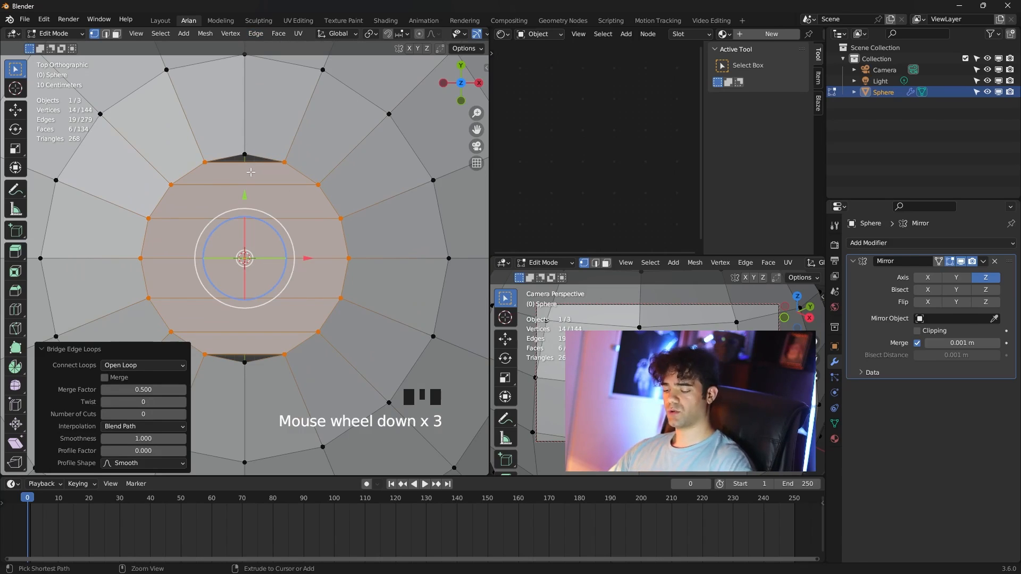
key(ctrl+r)
click(250, 172)
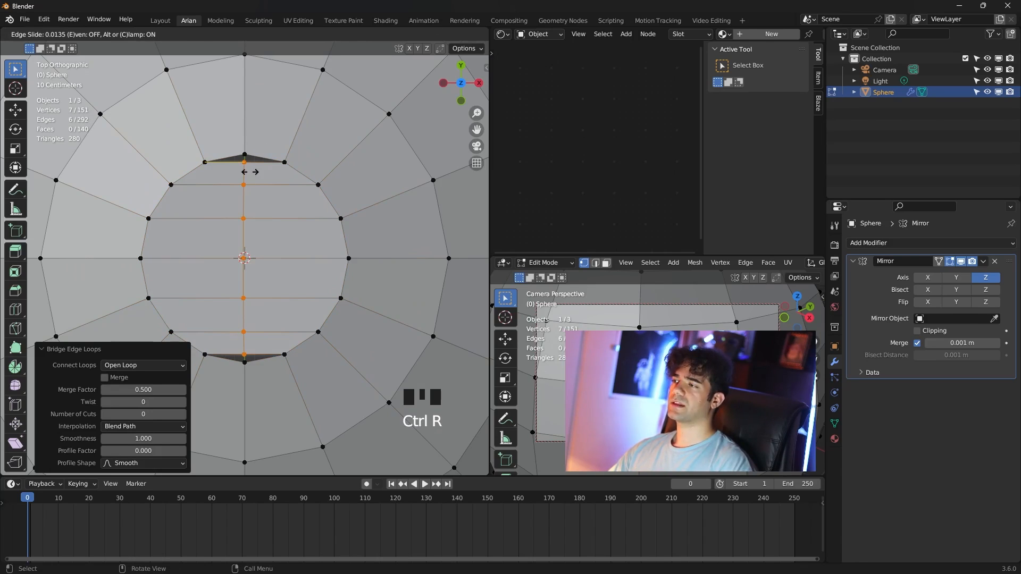
click(249, 172)
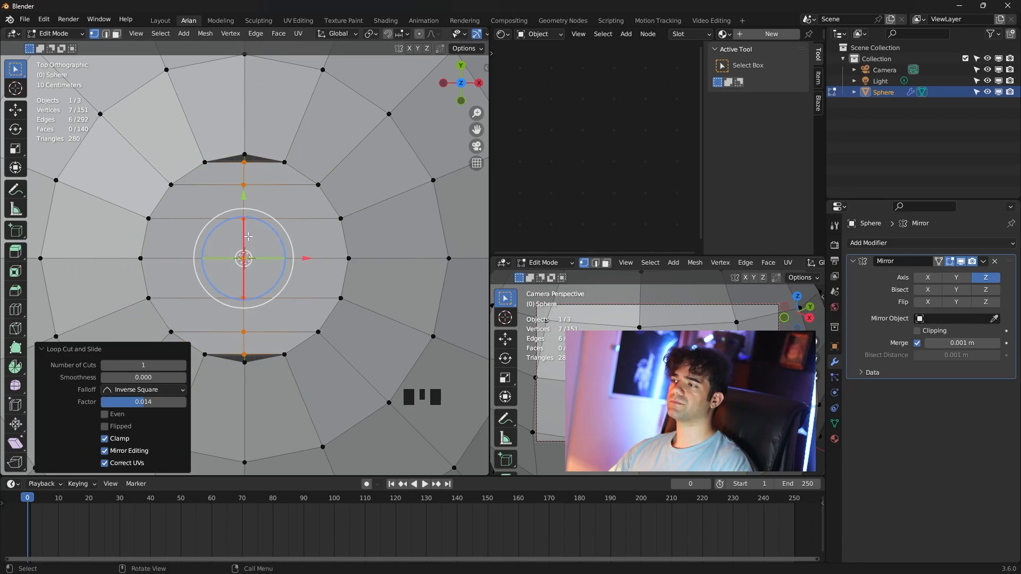
- Merge at center the new loop's +Y end vertex with the adjacent rim vertex to close that gap
mouse_move(262, 236)
shift+middle_down()
mouse_move(292, 164)
mouse_move(268, 232)
shift+middle_up()
scroll(289, 149, up, 3)
click(287, 133)
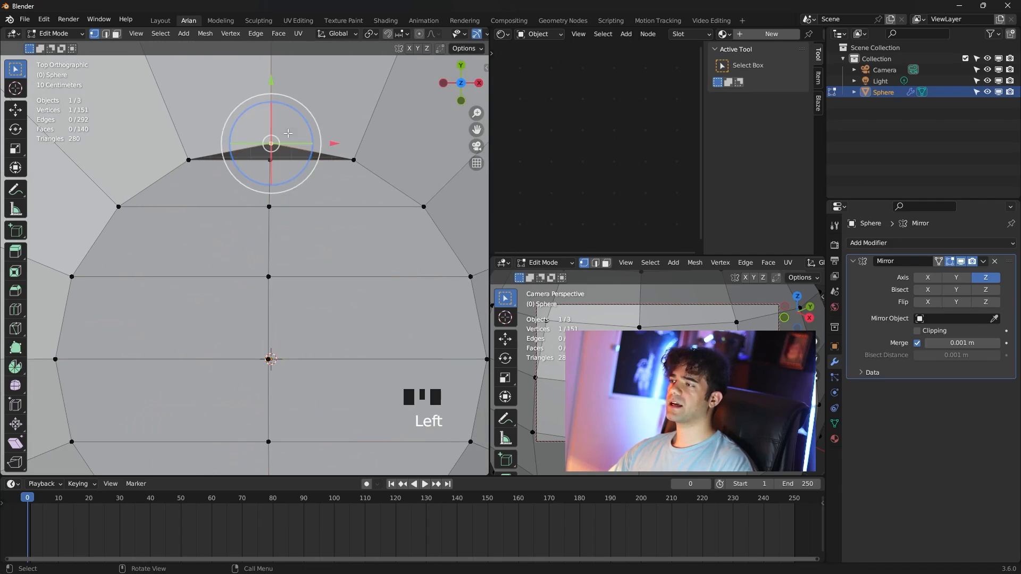
shift+click(270, 160)
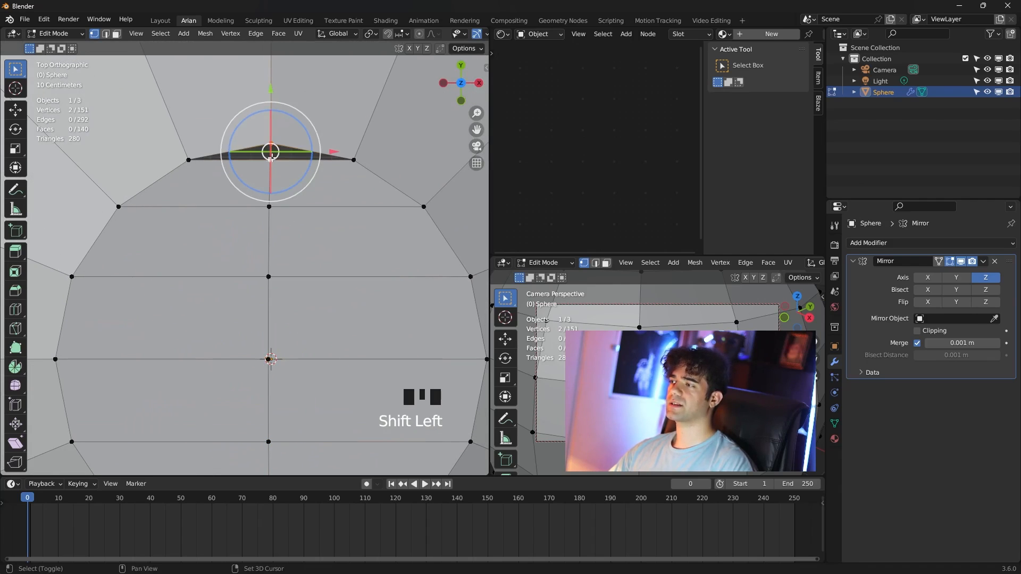
key(m)
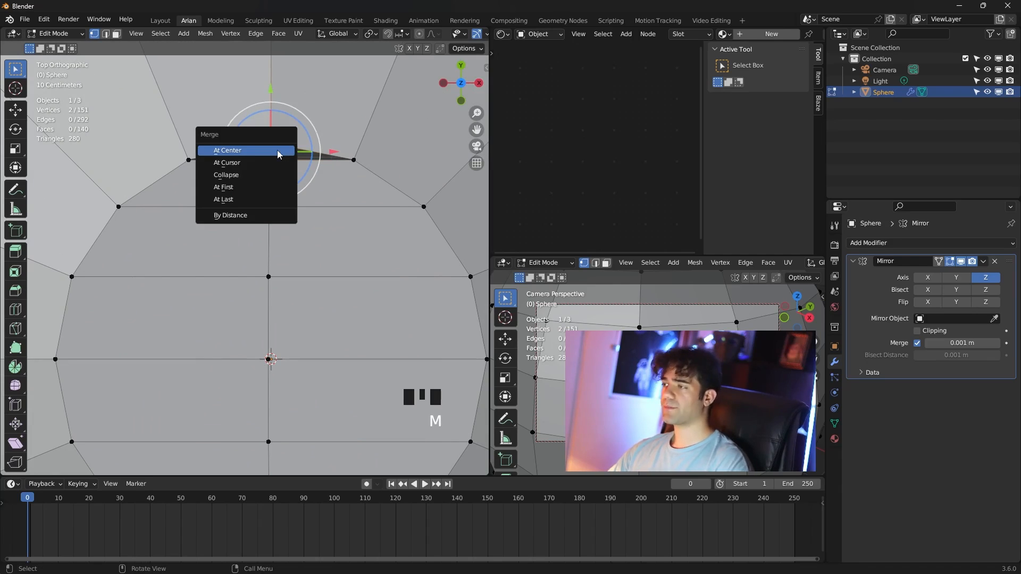
click(279, 150)
- Merge at center the two vertices at the loop's −Y end to close the opposite gap
scroll(298, 160, down, 2)
shift+middle_drag(340, 212, 344, 123)
scroll(320, 222, up, 4)
shift+middle_drag(320, 222, 290, 155)
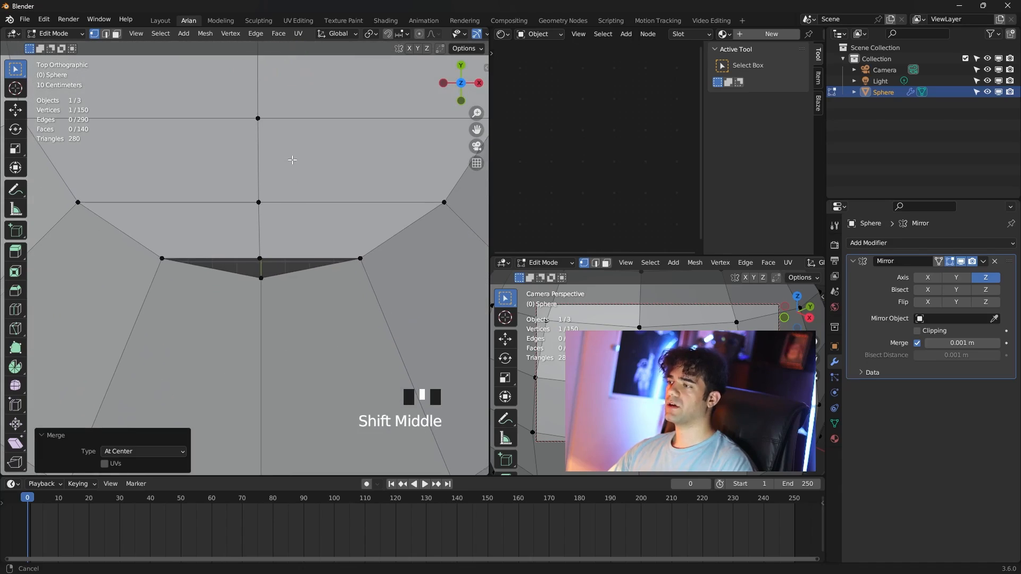
click(260, 259)
shift+click(261, 278)
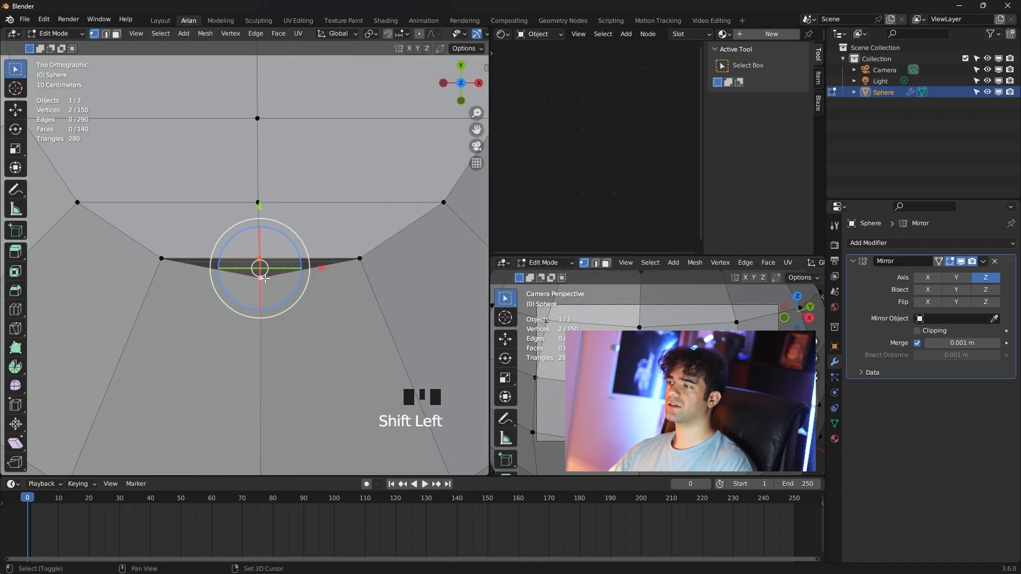
key(m)
click(267, 282)
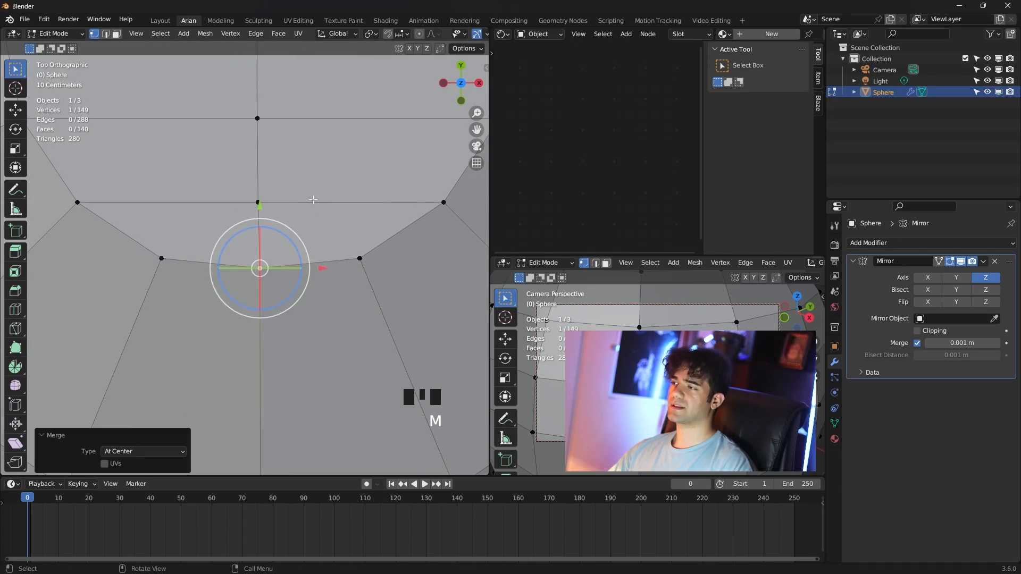
- Inspect the mirrored sphere's topology from the side and the rebuilt cap from the top view
scroll(327, 228, down, 10)
scroll(332, 231, down, 2)
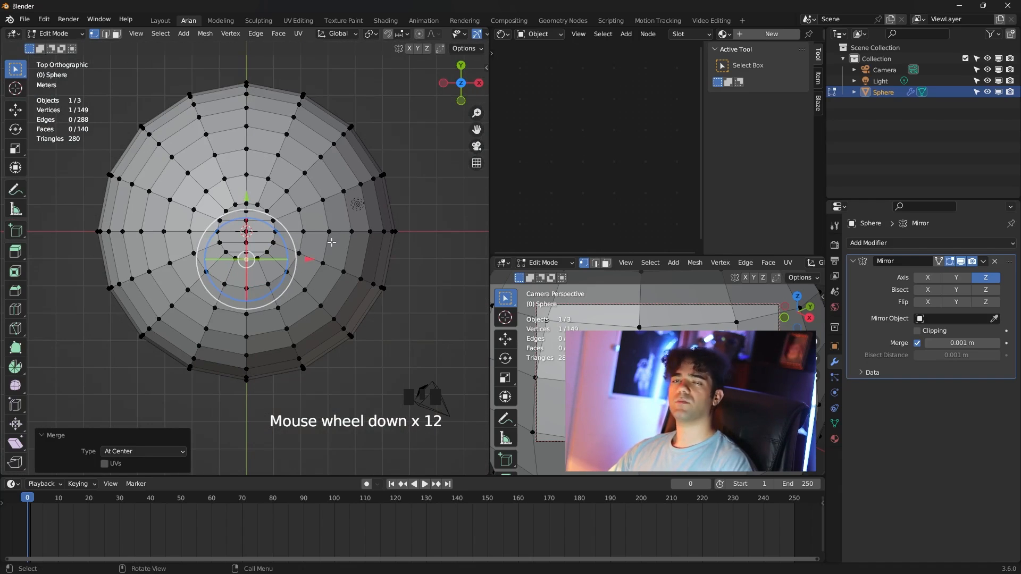
middle_drag(333, 255, 346, 275)
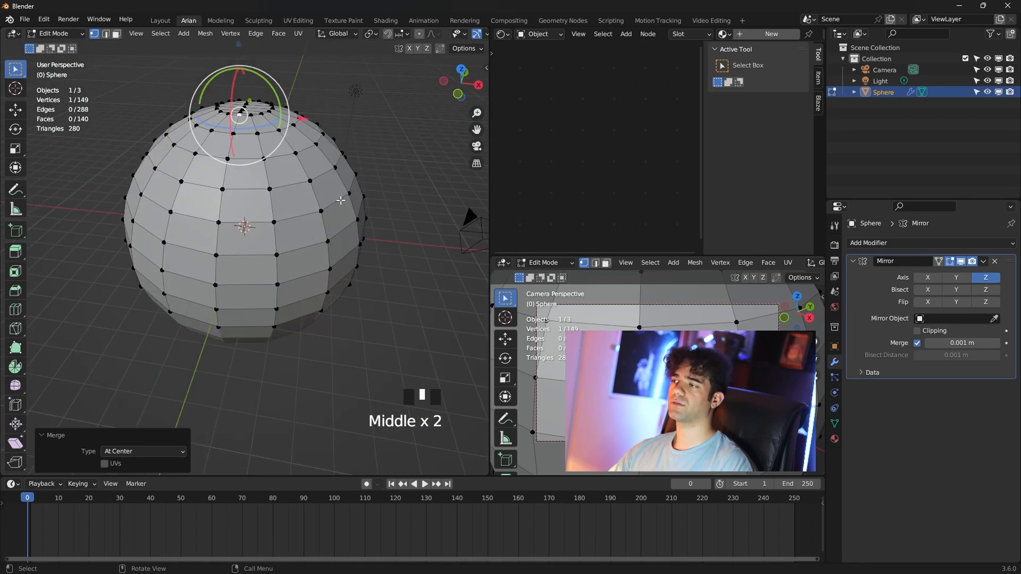
shift+middle_drag(338, 187, 335, 247)
key(KP_7)
scroll(296, 187, up, 6)
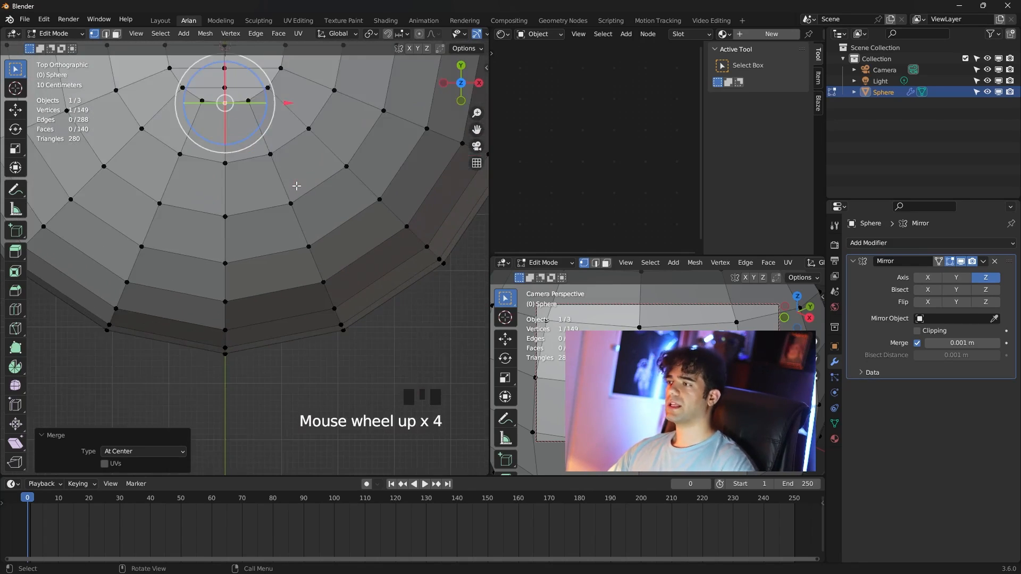
shift+middle_drag(297, 183, 299, 403)
shift+middle_drag(306, 226, 342, 269)
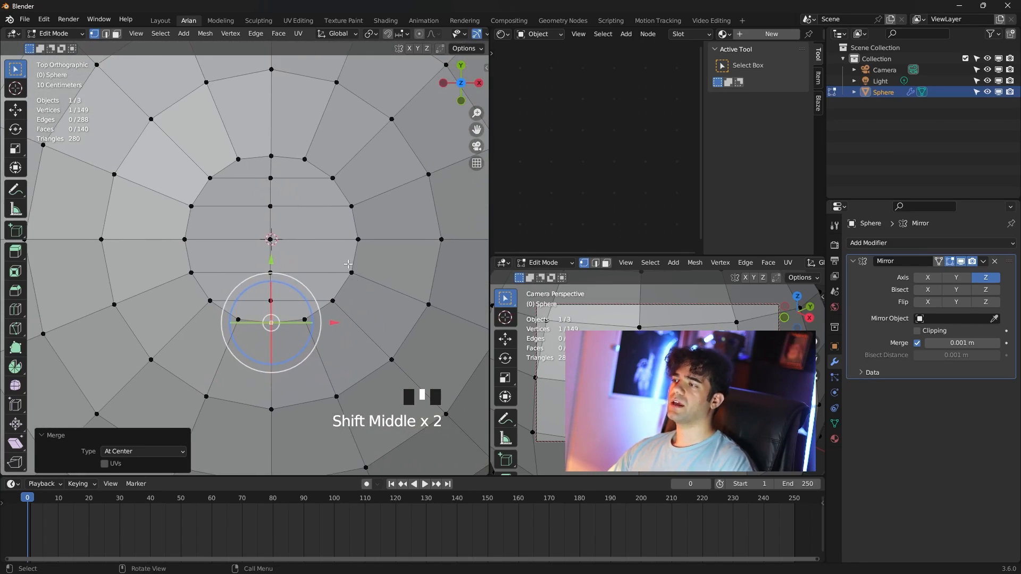
- Select the four inner vertices on the cap's Y centre line, excluding the pole, and scale them inward to about 0.69
scroll(340, 261, up, 2)
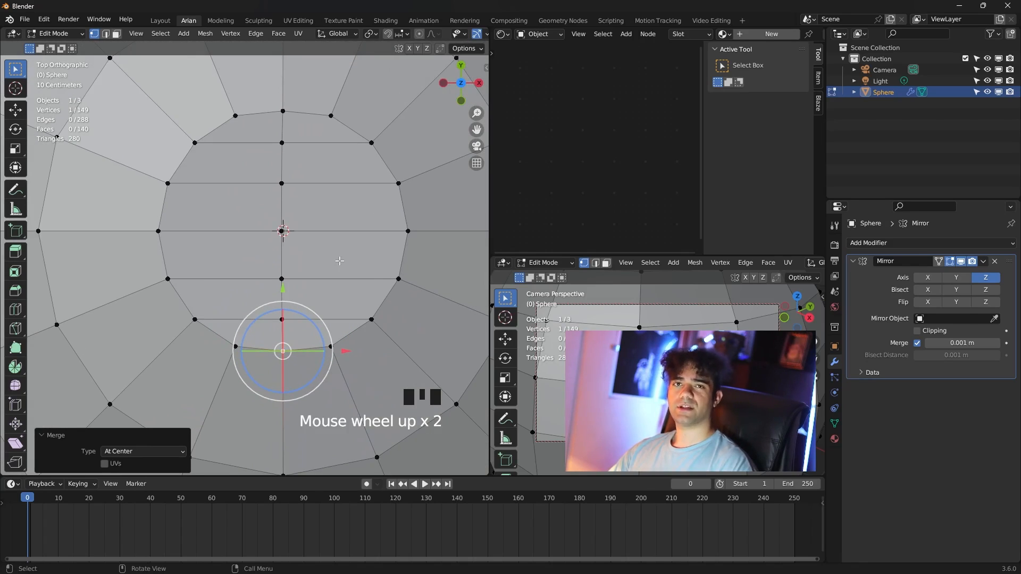
click(324, 298)
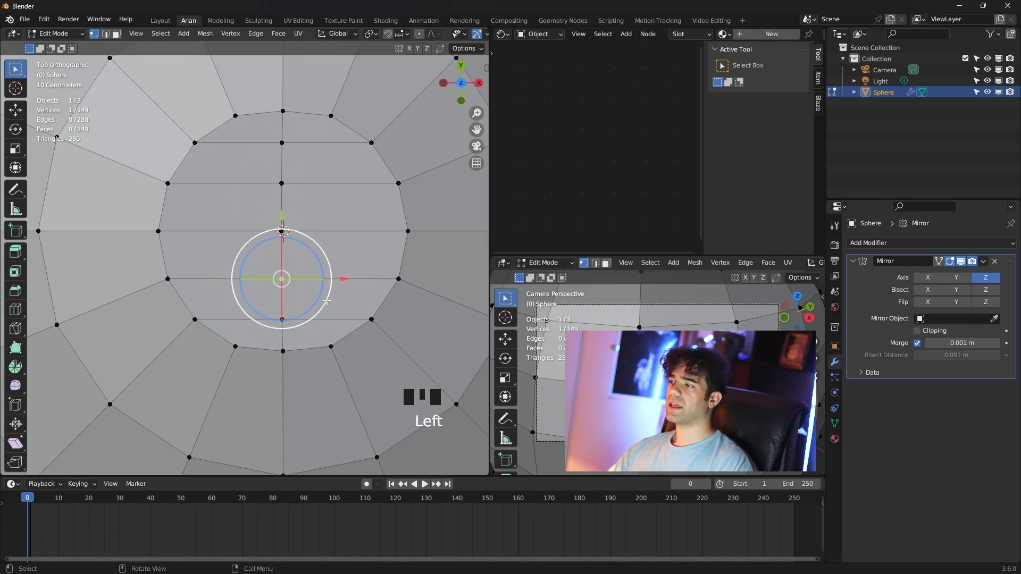
shift+click(324, 319)
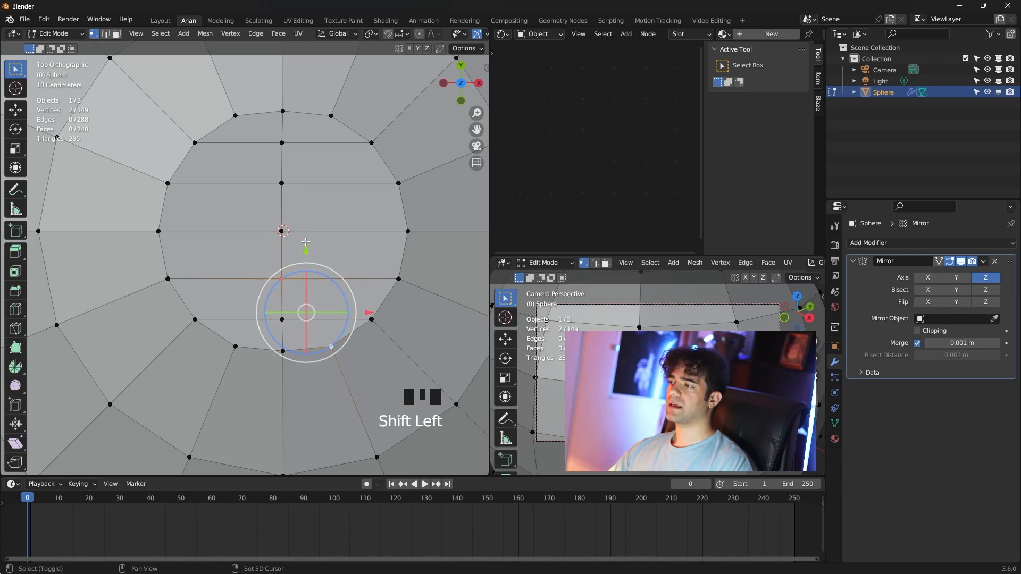
click(282, 320)
shift+click(286, 284)
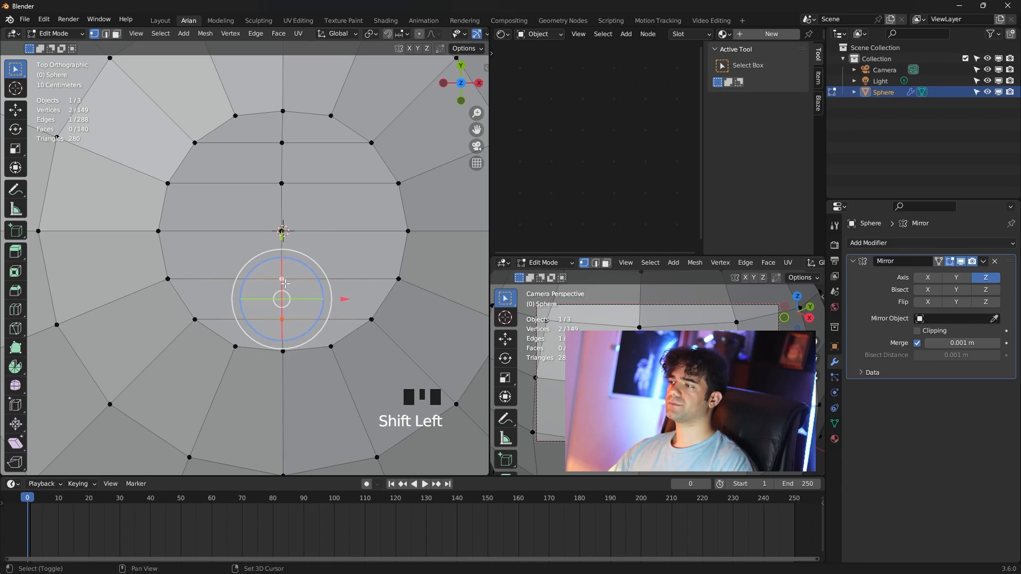
shift+click(281, 185)
shift+click(281, 145)
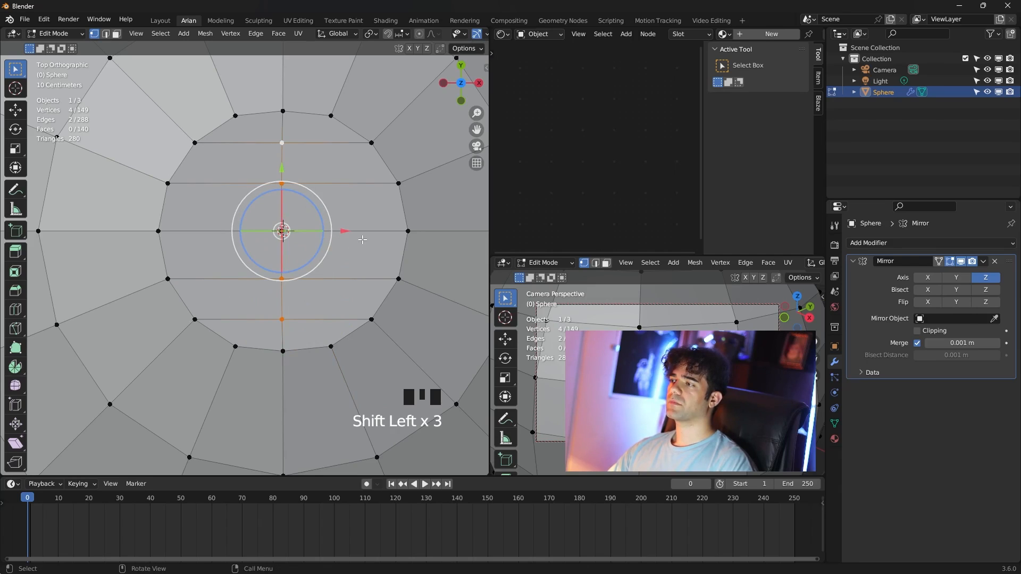
key(s)
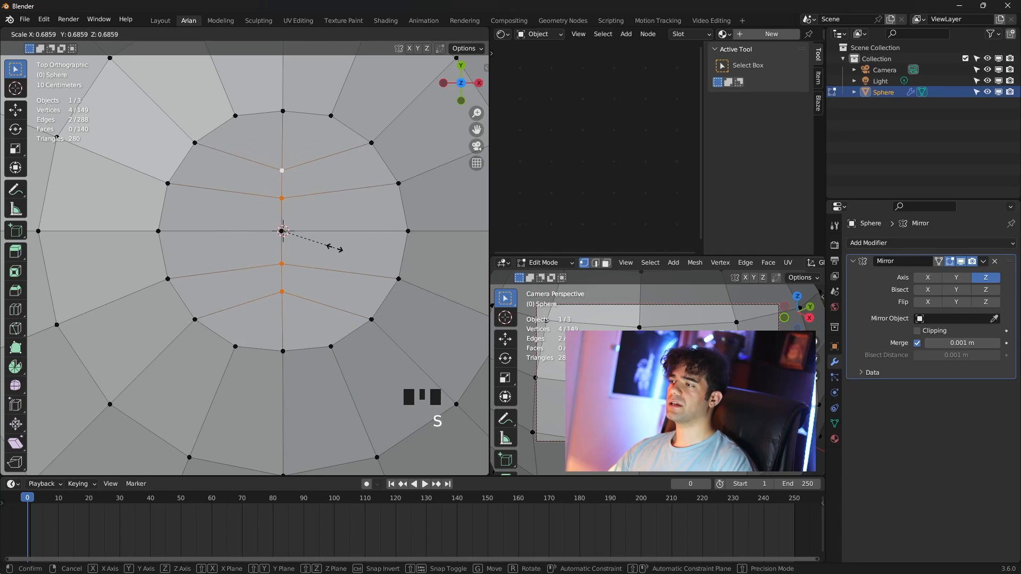
click(335, 248)
- Select the three alternate edge loops crossing the cap in the X direction plus the centre loop along Y
scroll(335, 248, down, 6)
middle_drag(335, 248, 367, 223)
middle_drag(319, 294, 336, 318)
shift+middle_drag(336, 318, 355, 282)
click(106, 33)
scroll(338, 265, up, 3)
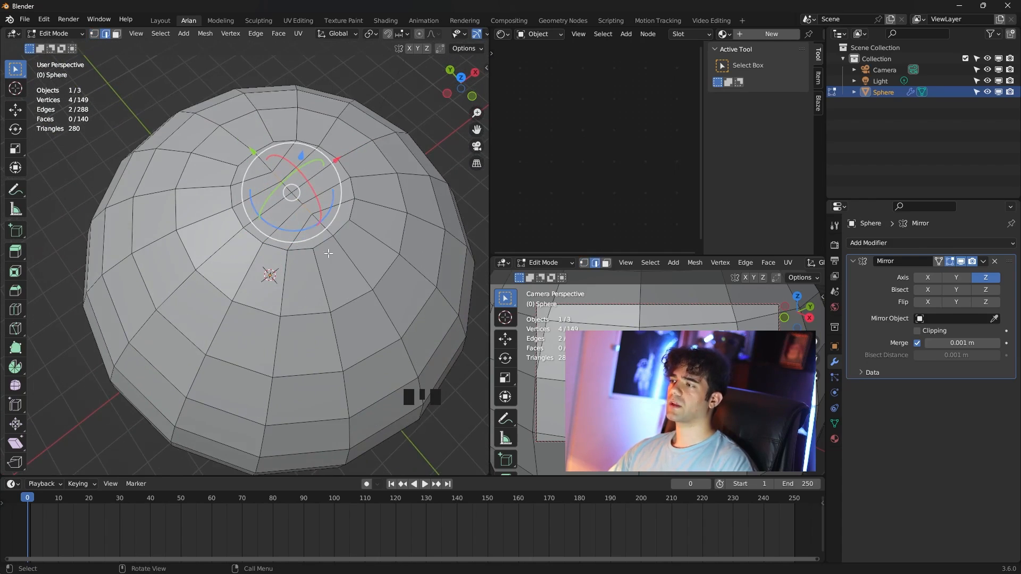
click(324, 303)
alt+click(288, 304)
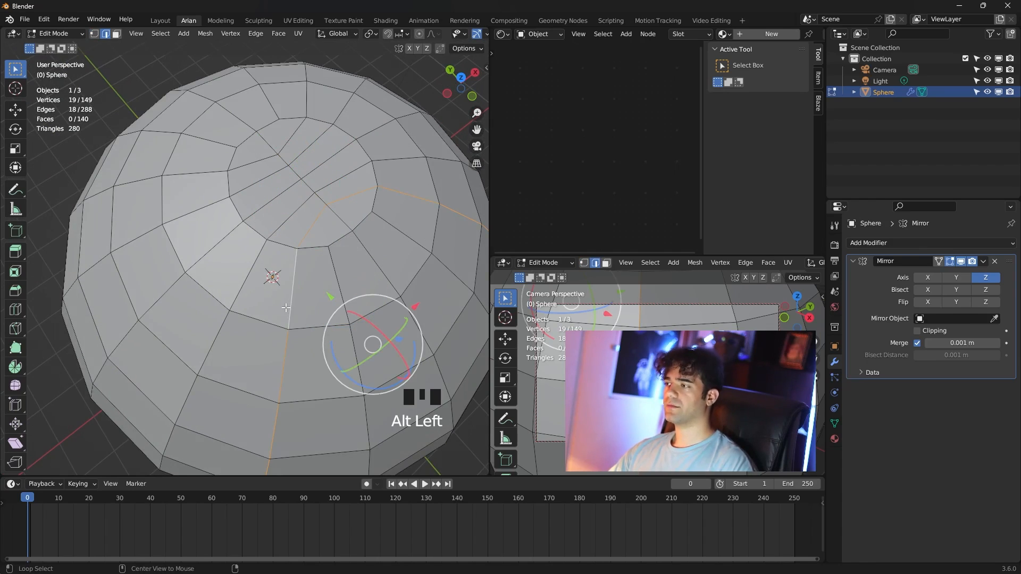
alt+shift+click(218, 243)
alt+shift+click(189, 179)
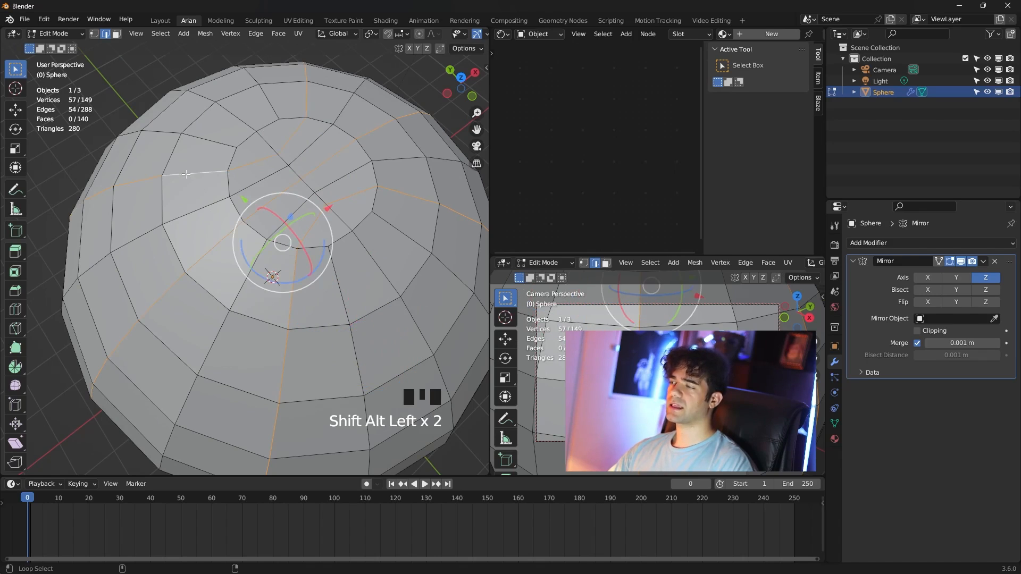
alt+shift+click(297, 172)
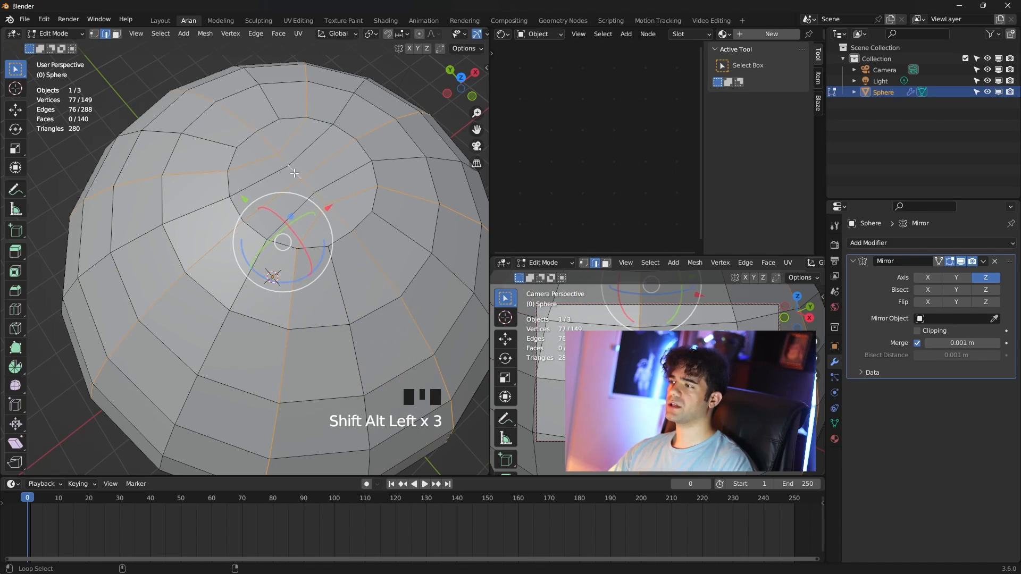
- Bevel the four selected edge loops with 1 segment and a width of about 0.05 m
scroll(349, 262, down, 3)
middle_drag(349, 261, 340, 272)
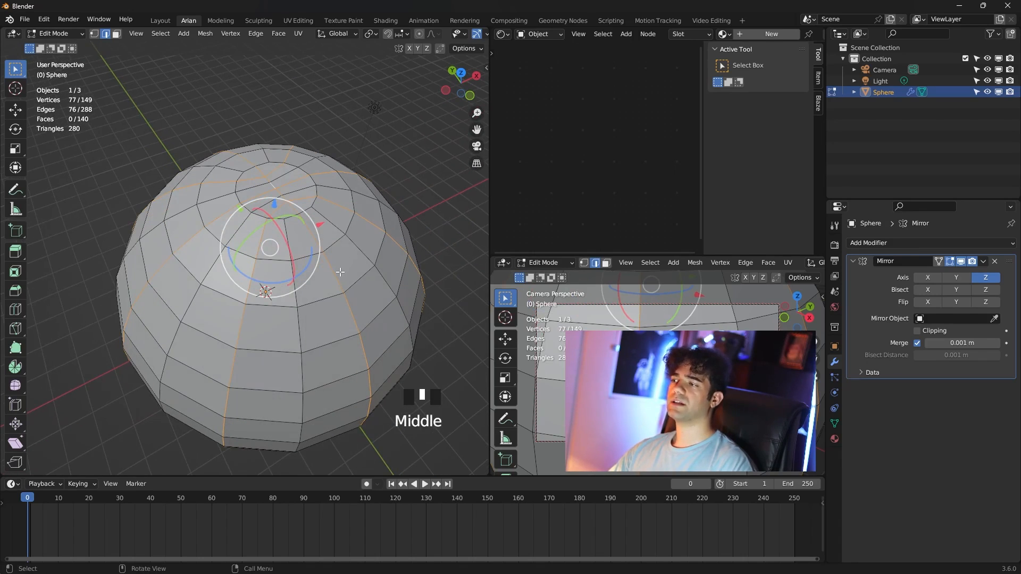
click(11, 291)
drag(274, 207, 295, 200)
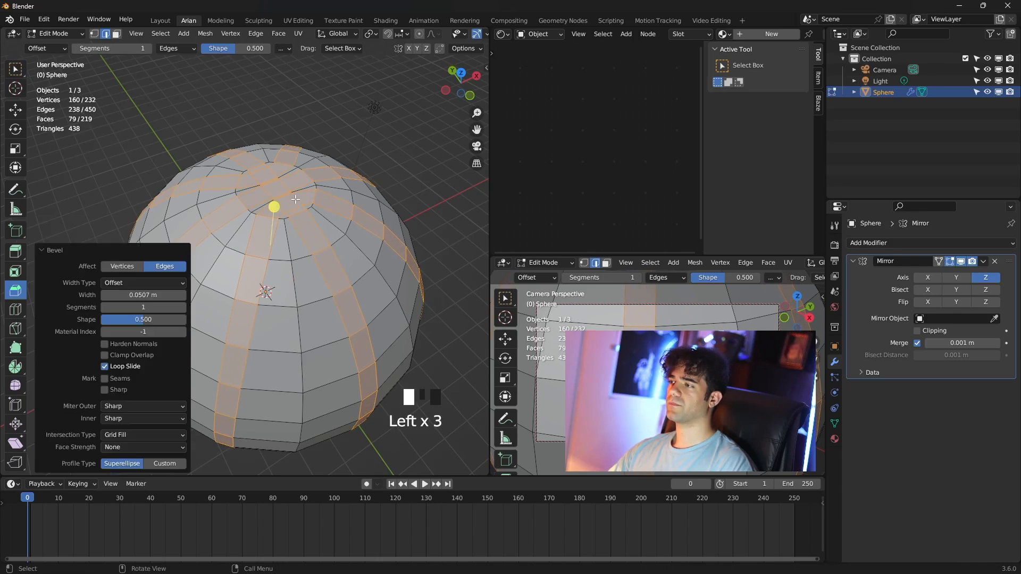
triple_click(301, 198)
scroll(367, 247, up, 1)
key(ctrl+z)
middle_drag(296, 234, 299, 241)
- Add two evenly spaced loop cuts along the bevelled strip that runs over the pole in the Y direction
key(ctrl+r)
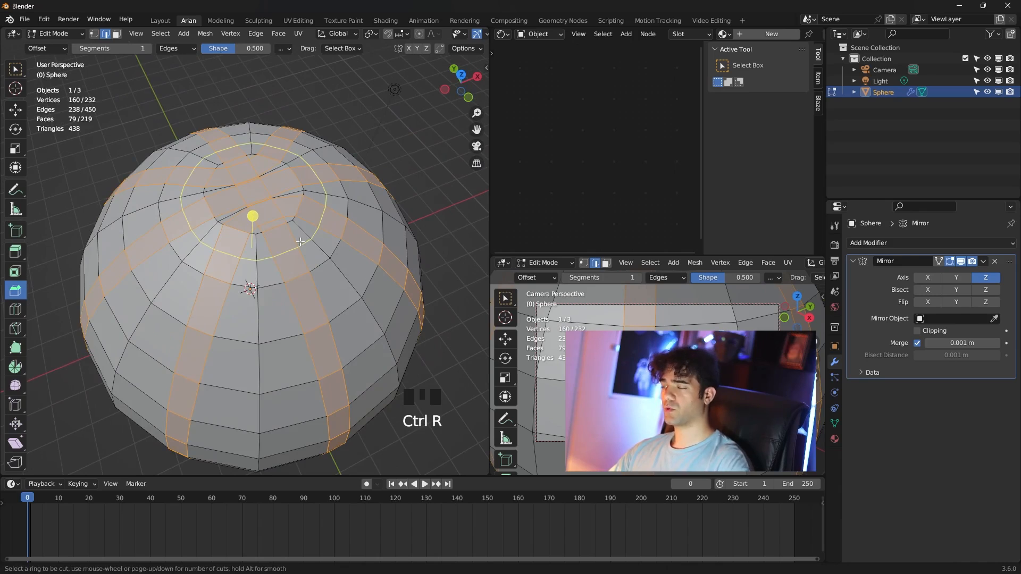
scroll(295, 277, up, 1)
click(295, 277)
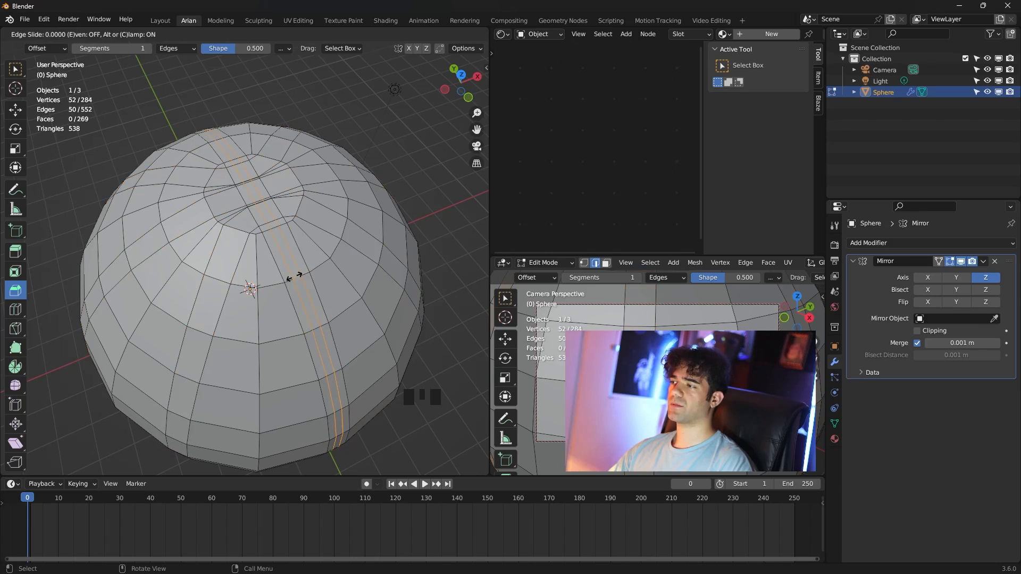
click(295, 277)
- Add two centred loop cuts along the bevelled strip that bends across the −Y side of the cap
middle_drag(297, 277, 350, 283)
middle_drag(296, 264, 309, 250)
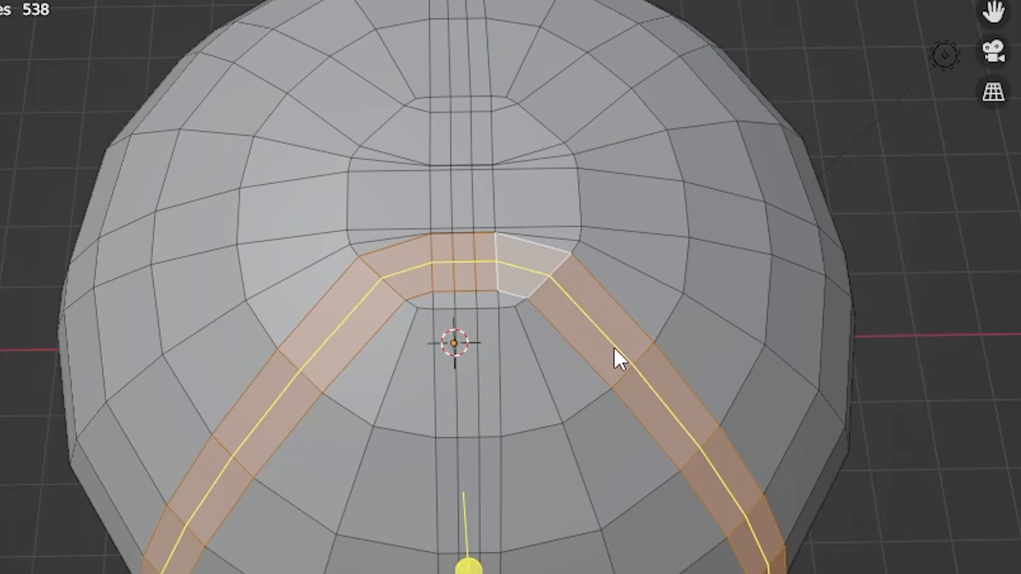
click(317, 273)
- Add two centred loop cuts along the bevelled strip that crosses the pole in the X direction
key(3)
alt+click(652, 203)
key(ctrl+r)
scroll(693, 206, up, 1)
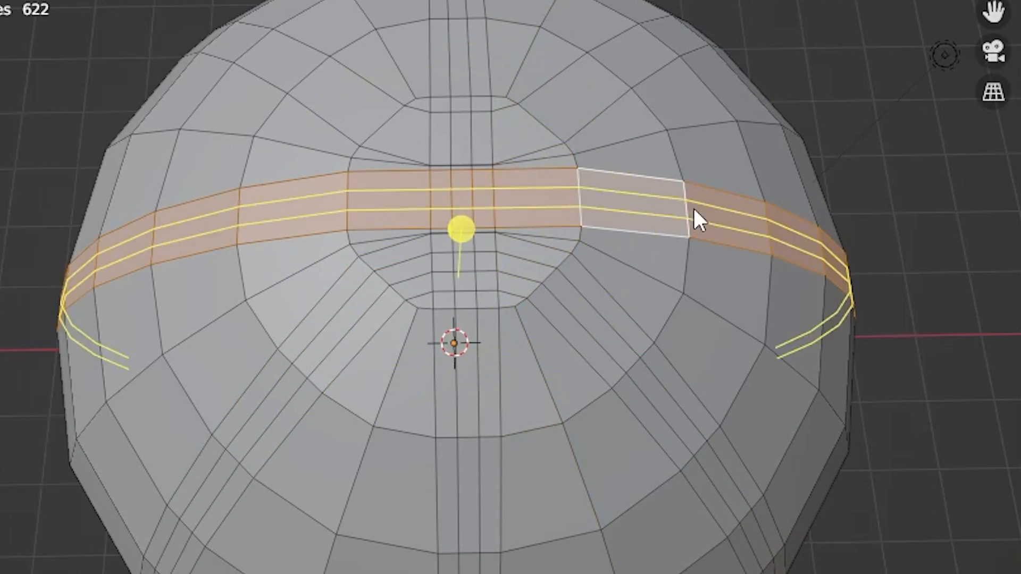
click(693, 206)
right_click(693, 206)
- Add two centred loop cuts along the bevelled strip that bends across the +Y side of the cap
key(3)
click(565, 98)
shift+click(624, 64)
alt+click(650, 63)
alt+click(611, 70)
key(ctrl+r)
scroll(589, 81, up, 1)
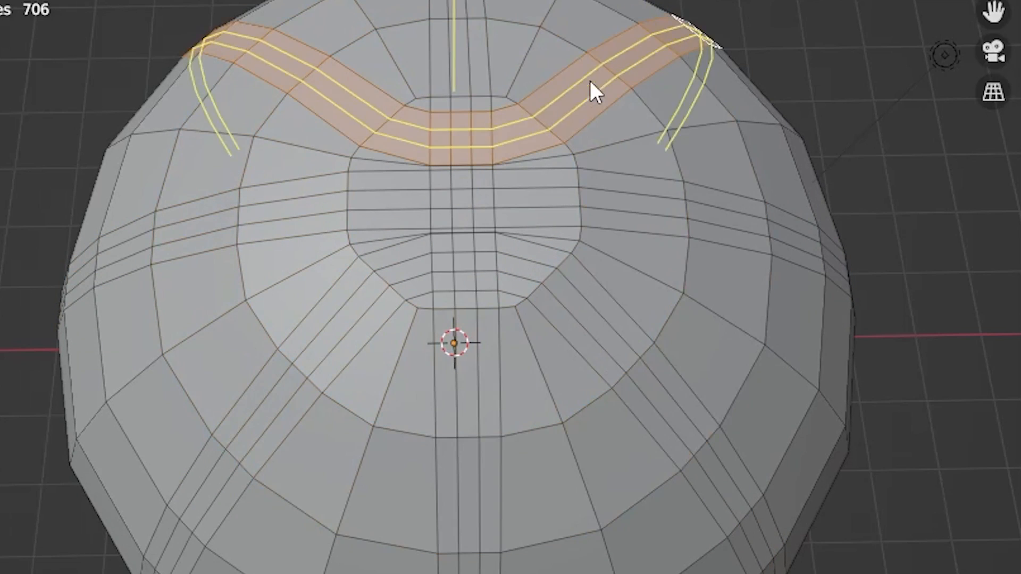
click(590, 81)
right_click(590, 81)
- Select the narrow middle face strip of the Y-direction band, from the −Y equator over the pole to the opposite end
middle_drag(558, 186, 590, 107)
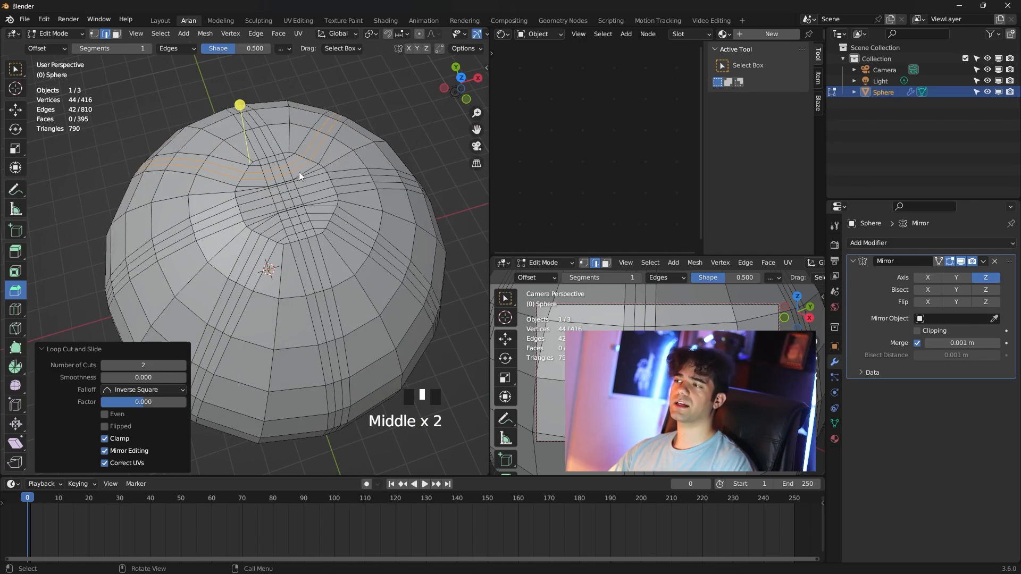
click(117, 34)
scroll(363, 259, down, 2)
middle_drag(365, 260, 362, 235)
scroll(335, 263, up, 3)
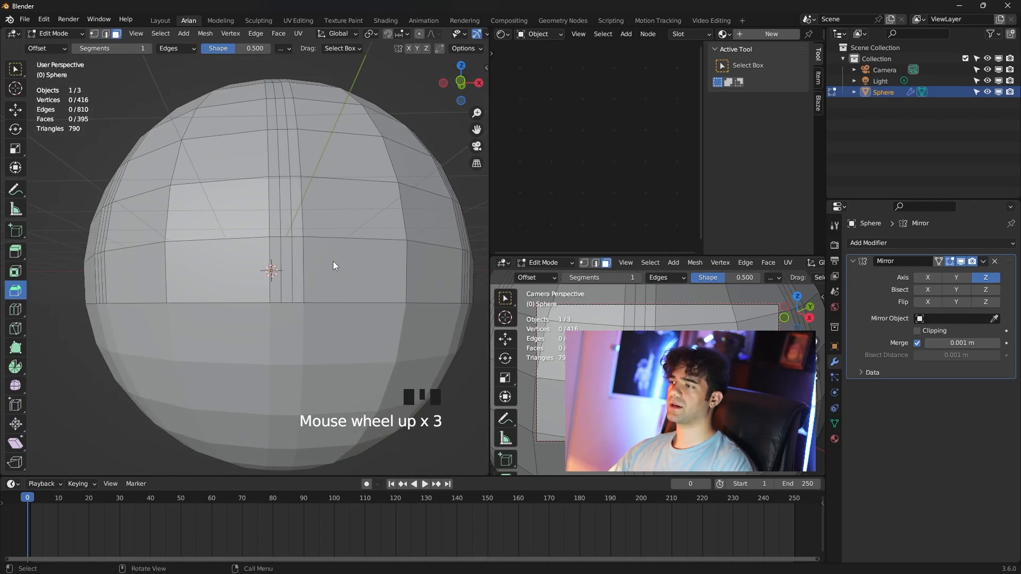
click(288, 268)
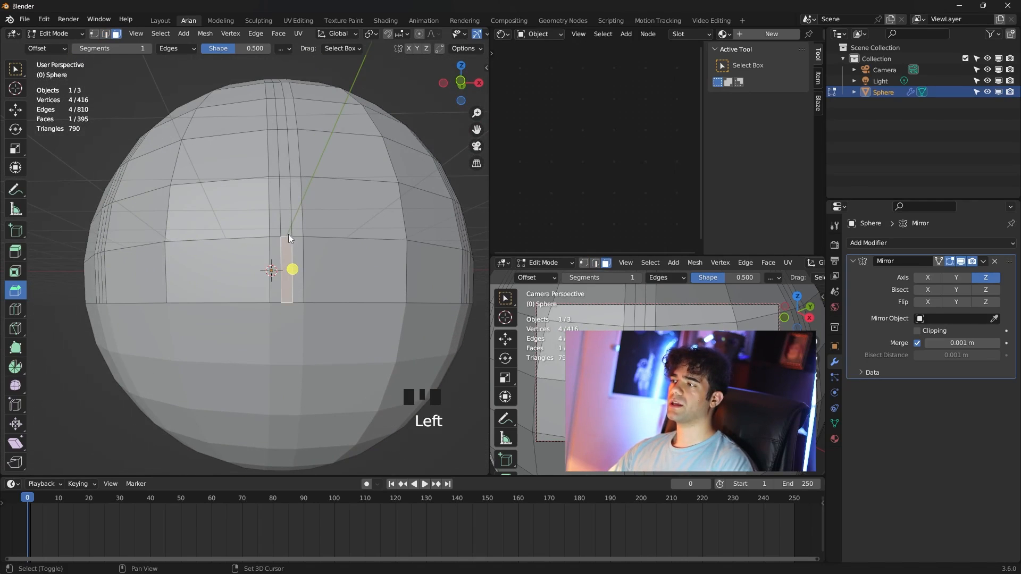
shift+click(285, 217)
shift+click(284, 162)
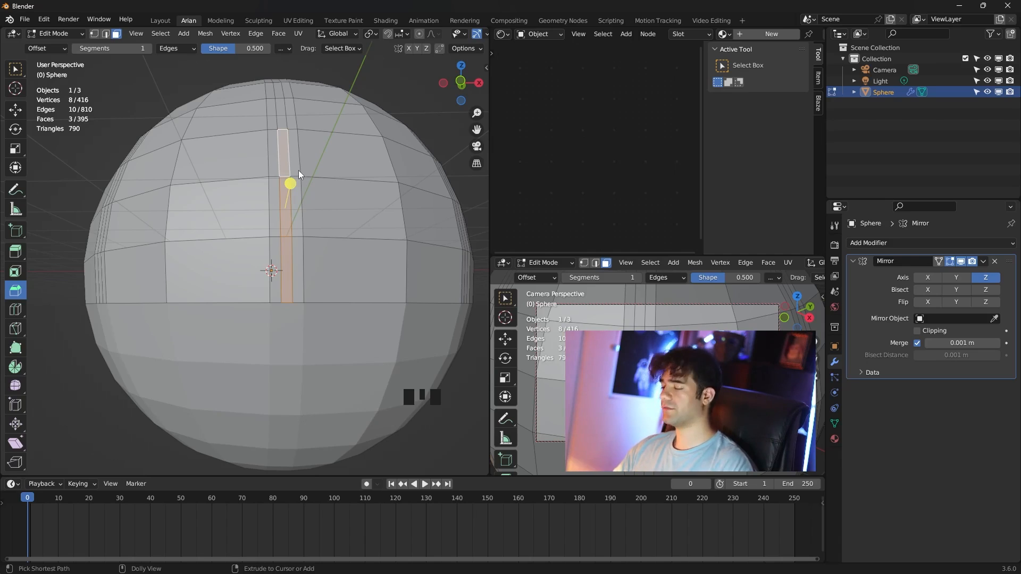
key(ctrl+shift+KP_Add)
key(ctrl+shift+KP_Add)
key(ctrl+shift+KP_Add)
key(ctrl+shift+KP_Add)
key(ctrl+shift+KP_Add)
key(ctrl+shift+KP_Add)
key(ctrl+shift+KP_Add)
key(ctrl+shift+KP_Add)
key(ctrl+shift+KP_Add)
key(ctrl+shift+KP_Add)
key(ctrl+shift+KP_Add)
key(ctrl+shift+KP_Add)
key(ctrl+shift+KP_Add)
key(ctrl+shift+KP_Add)
key(ctrl+shift+KP_Add)
key(ctrl+shift+KP_Add)
key(ctrl+shift+KP_Add)
key(ctrl+shift+KP_Add)
key(ctrl+shift+KP_Add)
key(ctrl+shift+KP_Add)
key(ctrl+shift+KP_Add)
key(ctrl+shift+KP_Add)
key(ctrl+shift+KP_Add)
key(ctrl+shift+KP_Add)
key(ctrl+shift+KP_Add)
key(ctrl+shift+KP_Add)
key(ctrl+shift+KP_Add)
key(ctrl+shift+KP_Add)
key(ctrl+shift+KP_Add)
key(ctrl+shift+KP_Add)
key(ctrl+shift+KP_Add)
key(ctrl+shift+KP_Add)
key(ctrl+shift+KP_Add)
key(ctrl+shift+KP_Add)
key(ctrl+shift+KP_Add)
key(ctrl+shift+KP_Add)
key(ctrl+shift+KP_Add)
key(ctrl+shift+KP_Add)
- Extend the selection with the full middle face strip of the diagonal band on the −Y side, starting at its equator end
scroll(383, 199, down, 2)
middle_drag(383, 200, 342, 254)
scroll(334, 281, up, 2)
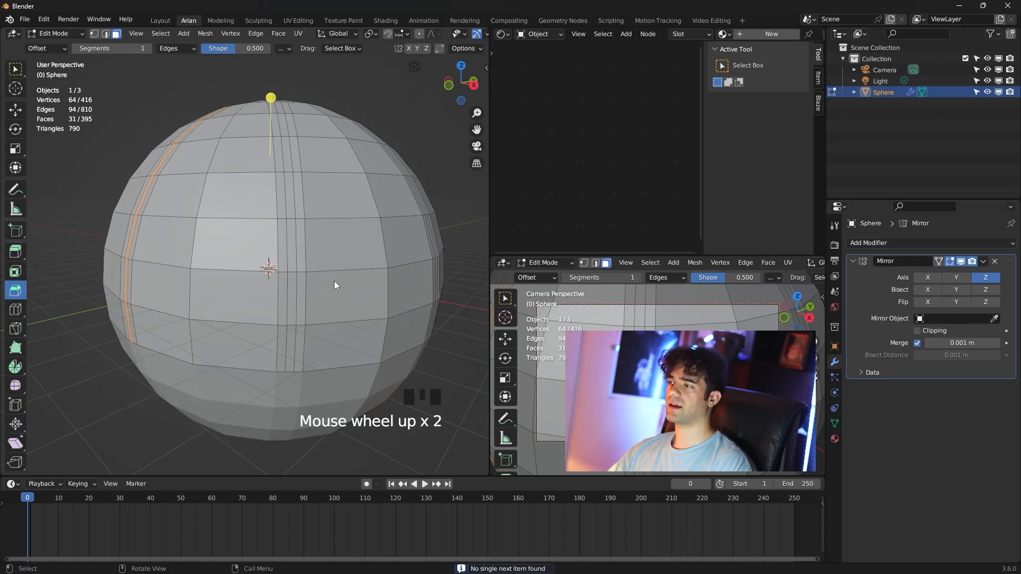
shift+click(290, 345)
shift+click(291, 308)
shift+click(294, 247)
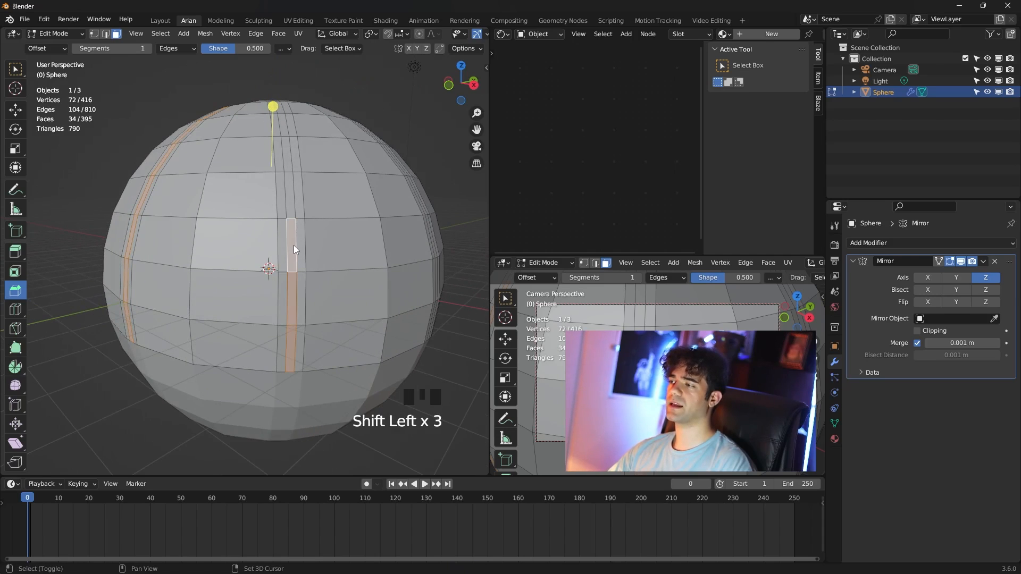
key(ctrl+shift+KP_Add)
key(ctrl+shift+KP_Add)
key(ctrl+shift+KP_Add)
key(ctrl+shift+KP_Add)
key(ctrl+shift+KP_Add)
key(ctrl+shift+KP_Add)
key(ctrl+shift+KP_Add)
key(ctrl+shift+KP_Add)
key(ctrl+shift+KP_Add)
key(ctrl+shift+KP_Add)
key(ctrl+shift+KP_Add)
key(ctrl+shift+KP_Add)
key(ctrl+shift+KP_Add)
key(ctrl+shift+KP_Add)
key(ctrl+shift+KP_Add)
key(ctrl+shift+KP_Add)
key(ctrl+shift+KP_Add)
key(ctrl+shift+KP_Add)
key(ctrl+shift+KP_Add)
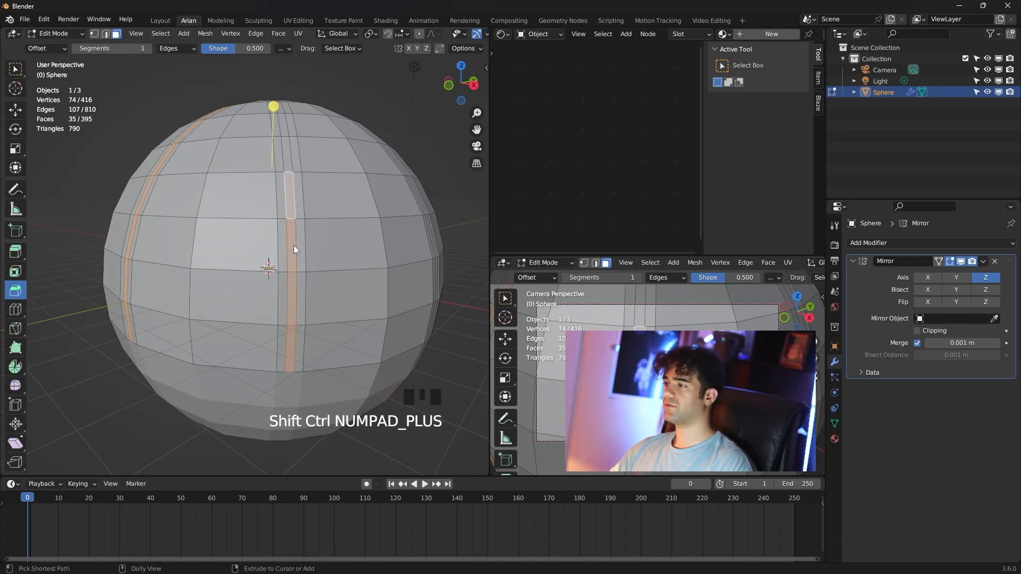
key(ctrl+shift+KP_Add)
key(ctrl+shift+KP_Add)
key(ctrl+shift+KP_Add)
key(ctrl+shift+KP_Add)
key(ctrl+shift+KP_Add)
key(ctrl+shift+KP_Add)
key(ctrl+shift+KP_Add)
key(ctrl+shift+KP_Add)
key(ctrl+shift+KP_Add)
key(ctrl+shift+KP_Add)
key(ctrl+shift+KP_Add)
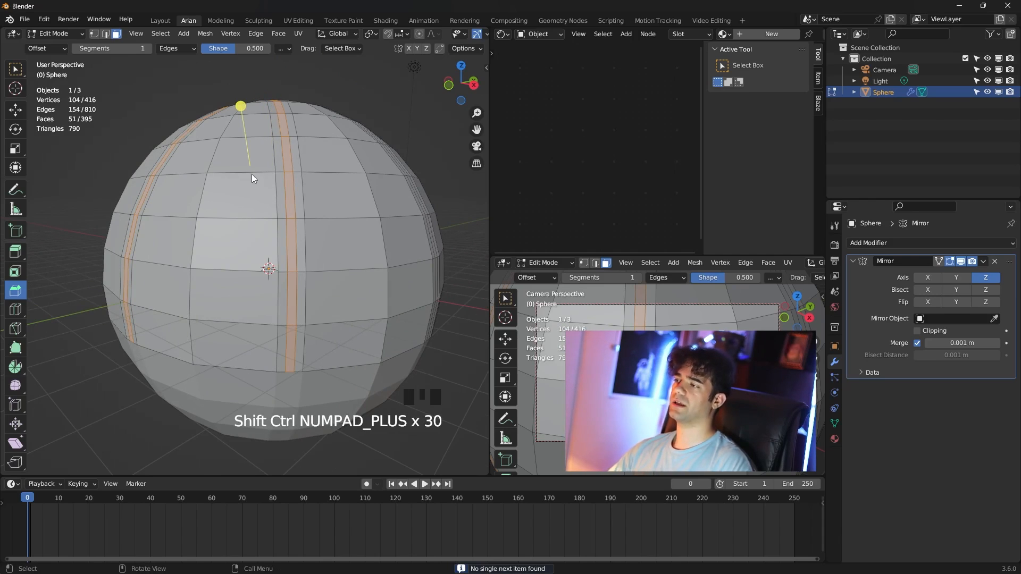
middle_drag(327, 215, 318, 225)
middle_drag(341, 288, 354, 282)
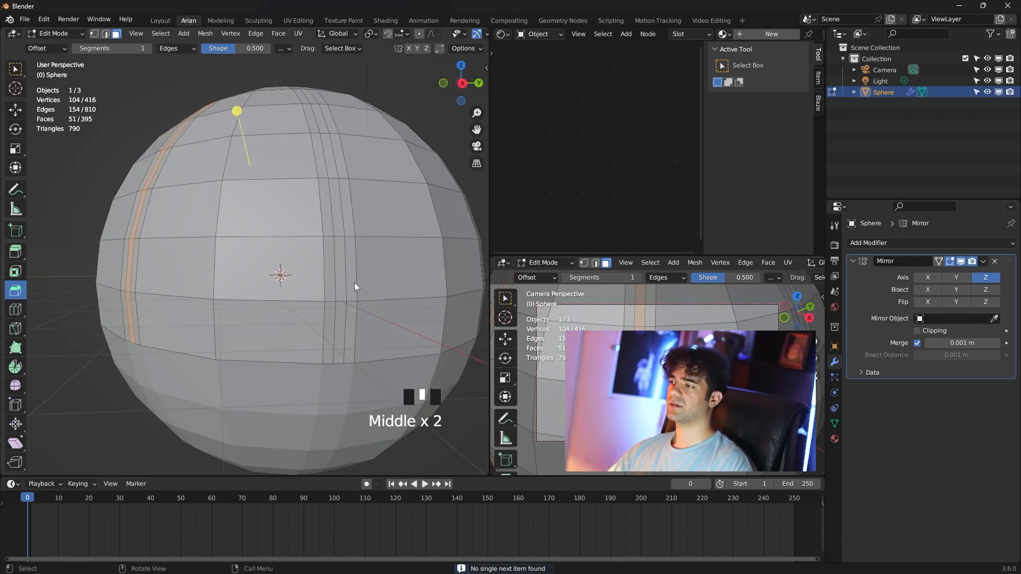
- Extend the selection with the narrow middle face strip of the X-direction band, from the +X equator across the pole
shift+click(342, 320)
shift+click(535, 351)
key(ctrl+shift+KP_Add)
key(ctrl+shift+KP_Add)
key(ctrl+shift+KP_Add)
key(ctrl+shift+KP_Add)
key(ctrl+shift+KP_Add)
key(ctrl+shift+KP_Add)
key(ctrl+shift+KP_Add)
key(ctrl+shift+KP_Add)
key(ctrl+shift+KP_Add)
key(ctrl+shift+KP_Add)
key(ctrl+shift+KP_Add)
key(ctrl+shift+KP_Add)
key(ctrl+shift+KP_Add)
key(ctrl+shift+KP_Add)
key(ctrl+shift+KP_Add)
key(ctrl+shift+KP_Add)
key(ctrl+shift+KP_Add)
key(ctrl+shift+KP_Add)
- Extend the selection with the full middle face strip of the curved band on the +Y side of the cap
middle_drag(522, 155, 341, 133)
shift+click(511, 346)
shift+click(507, 234)
key(ctrl+shift+KP_Add)
key(ctrl+shift+KP_Add)
key(ctrl+shift+KP_Add)
key(ctrl+shift+KP_Add)
key(ctrl+shift+KP_Add)
key(ctrl+shift+KP_Add)
key(ctrl+shift+KP_Add)
key(ctrl+shift+KP_Add)
key(ctrl+shift+KP_Add)
key(ctrl+shift+KP_Add)
key(ctrl+shift+KP_Add)
key(ctrl+shift+KP_Add)
key(ctrl+shift+KP_Add)
key(ctrl+shift+KP_Add)
key(ctrl+shift+KP_Add)
key(ctrl+shift+KP_Add)
key(ctrl+shift+KP_Add)
key(ctrl+shift+KP_Add)
- Scale the selected middle strips uniformly inward to about 0.967 to form grooves in the sphere
scroll(490, 149, down, 2)
middle_drag(490, 148, 476, 278)
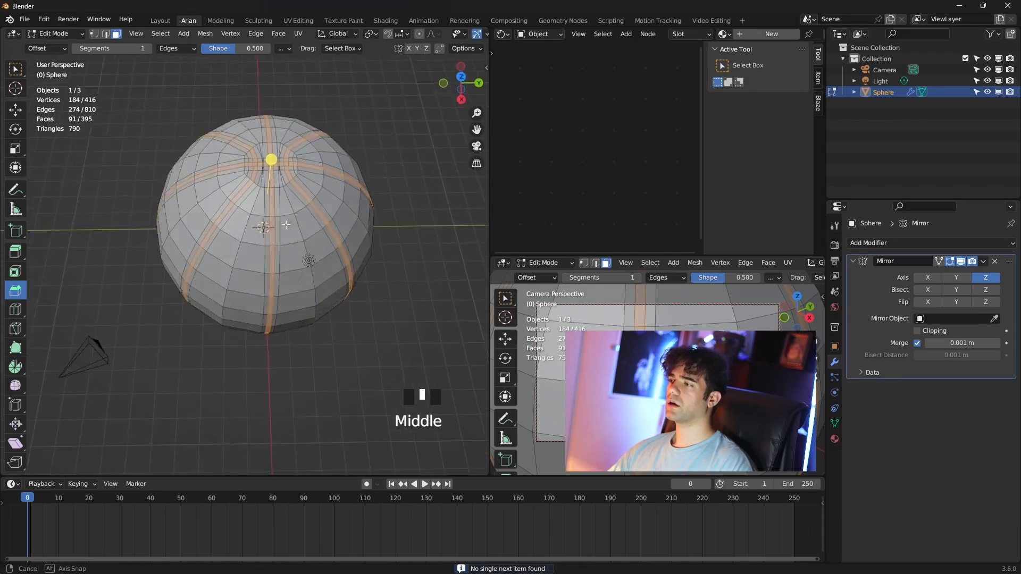
scroll(309, 232, up, 3)
middle_drag(309, 233, 300, 207)
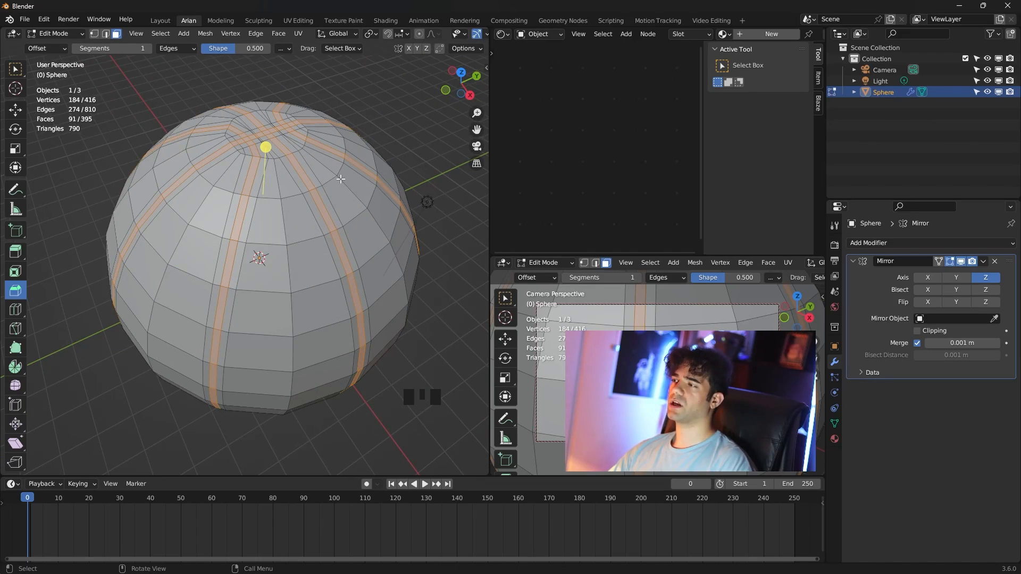
key(s)
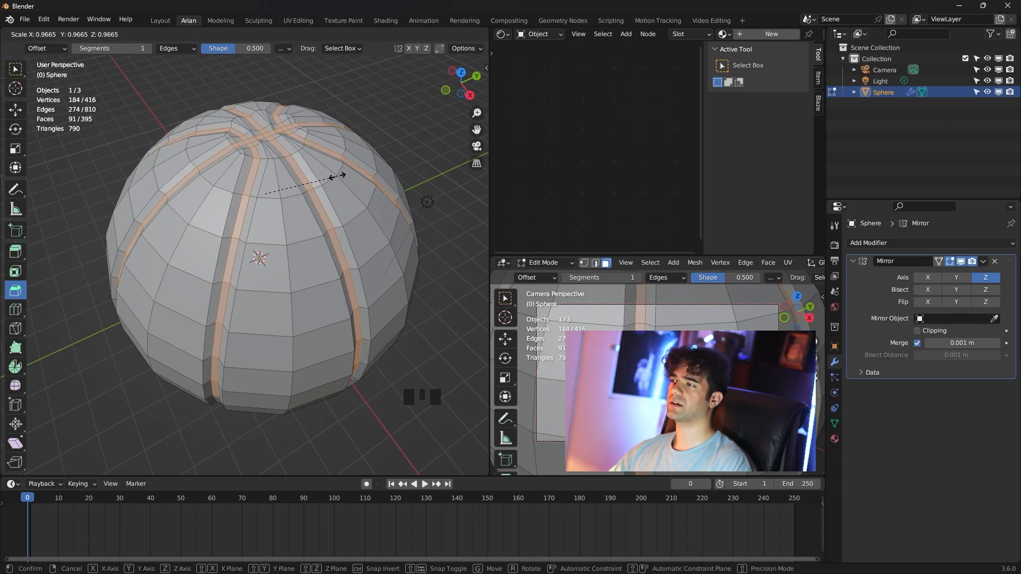
click(334, 178)
- Return to Object Mode and add a Subdivision Surface modifier to the sphere with a viewport level of 2
key(Tab)
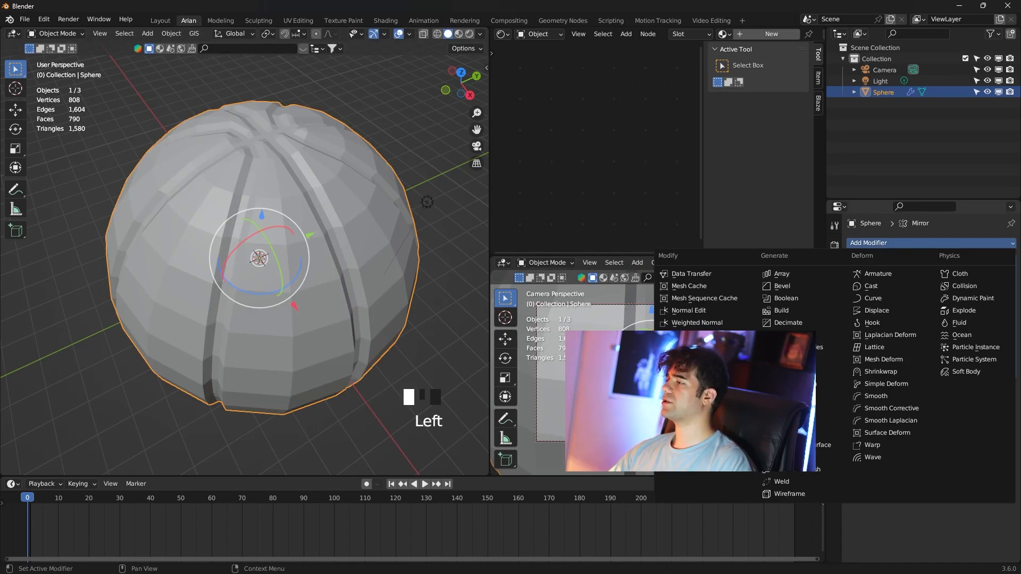
click(817, 446)
click(996, 418)
- Raise the Mirror modifier's merge distance to 0.051 m to close the groove gaps at the equator
middle_drag(389, 259, 299, 305)
scroll(371, 253, up, 1)
scroll(375, 254, up, 2)
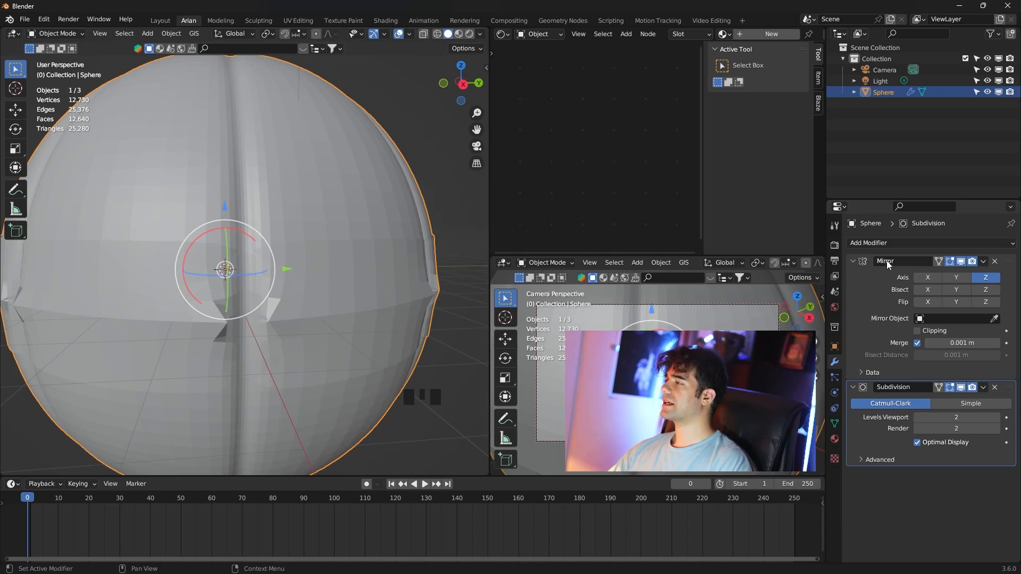
drag(958, 343, 967, 343)
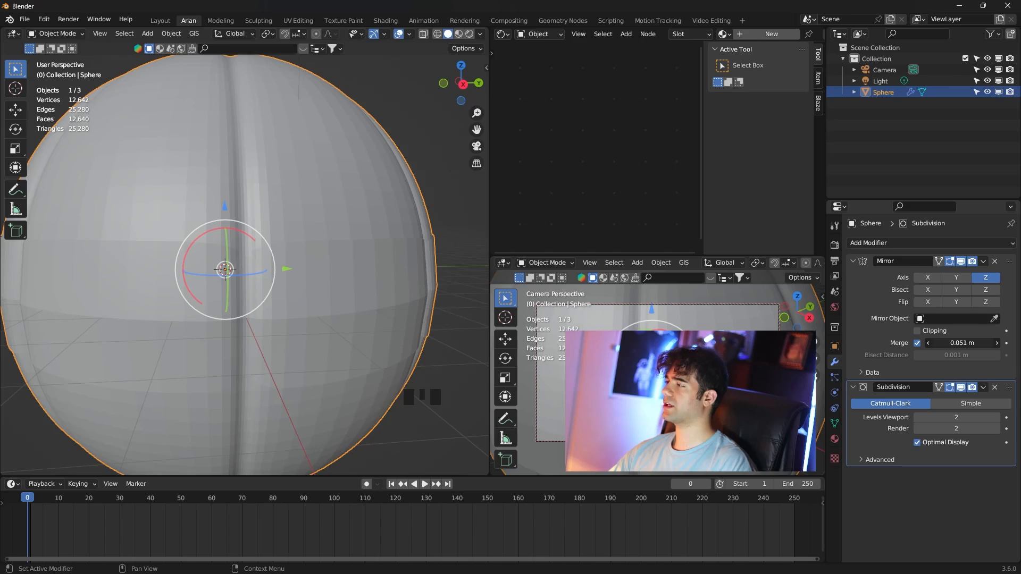
- Separate the selected groove strips from the sphere into their own object and return to Object Mode
scroll(341, 203, down, 3)
middle_drag(341, 204, 366, 228)
key(Tab)
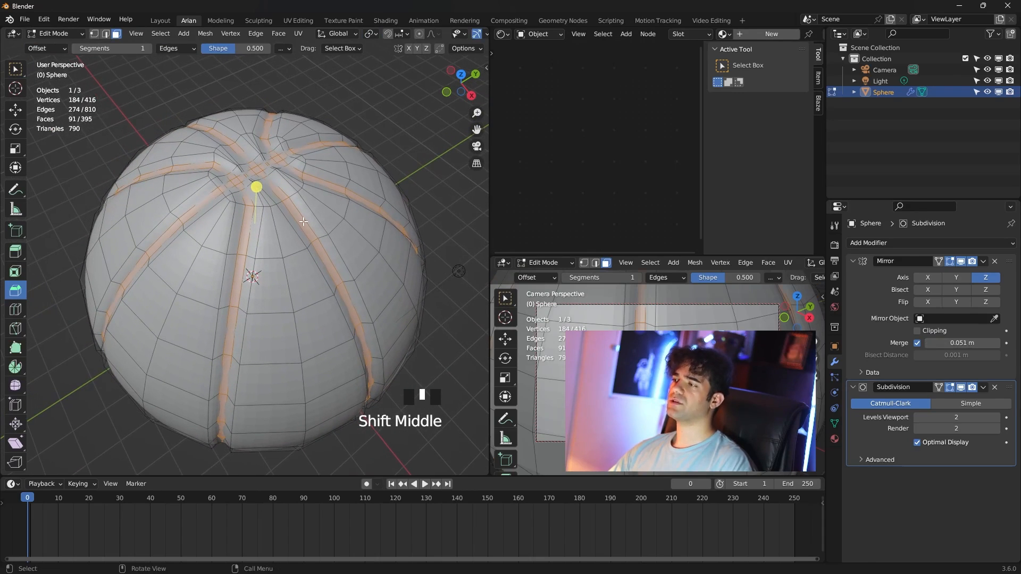
key(p)
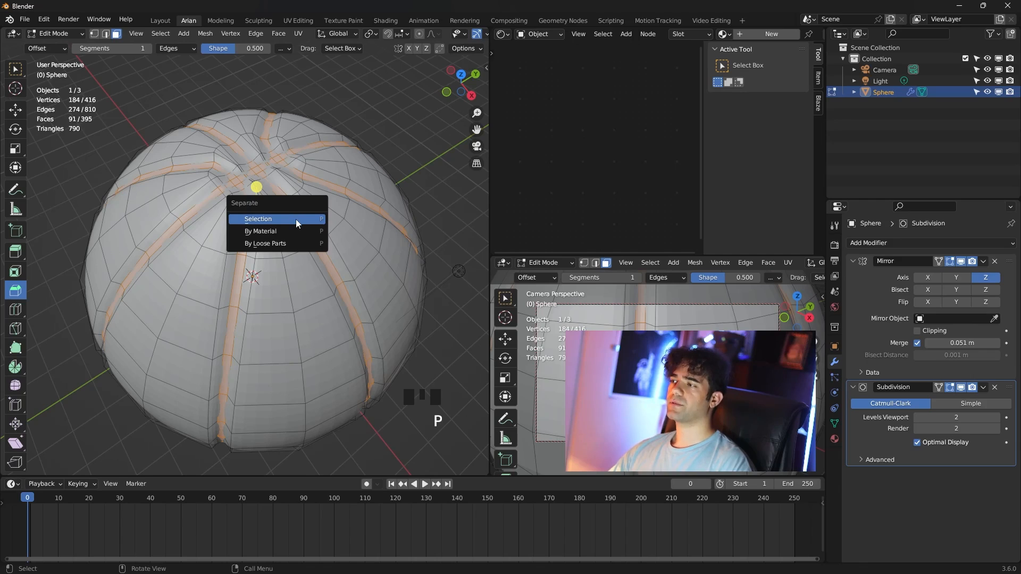
click(296, 219)
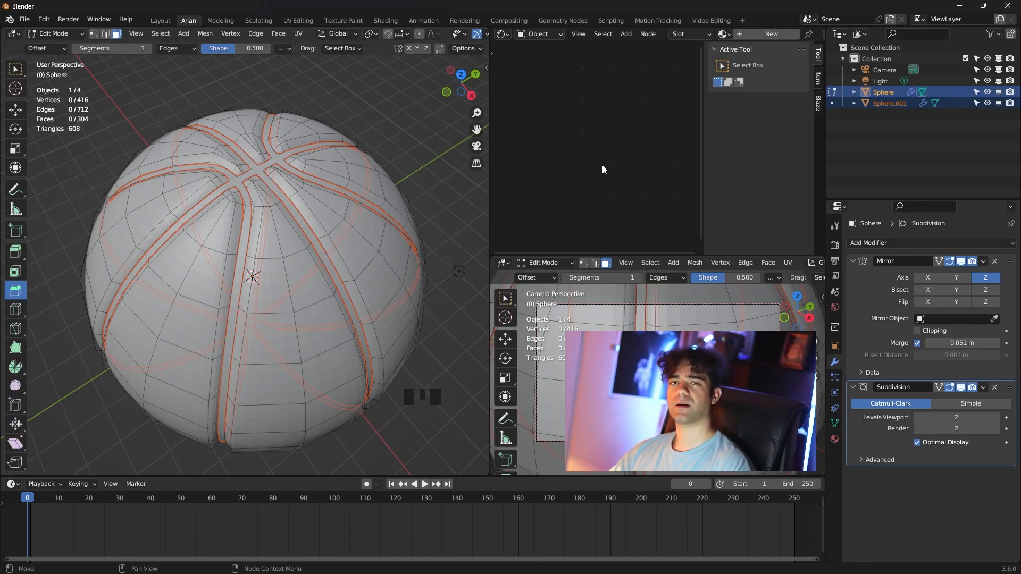
key(Tab)
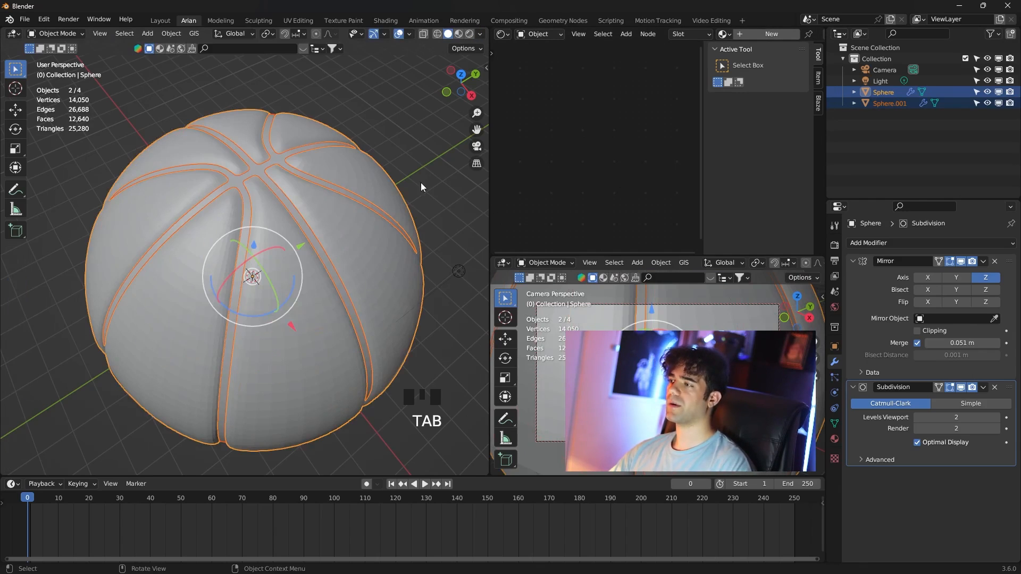
- Rename the main ball object as orange and the separated strip object as black
click(372, 242)
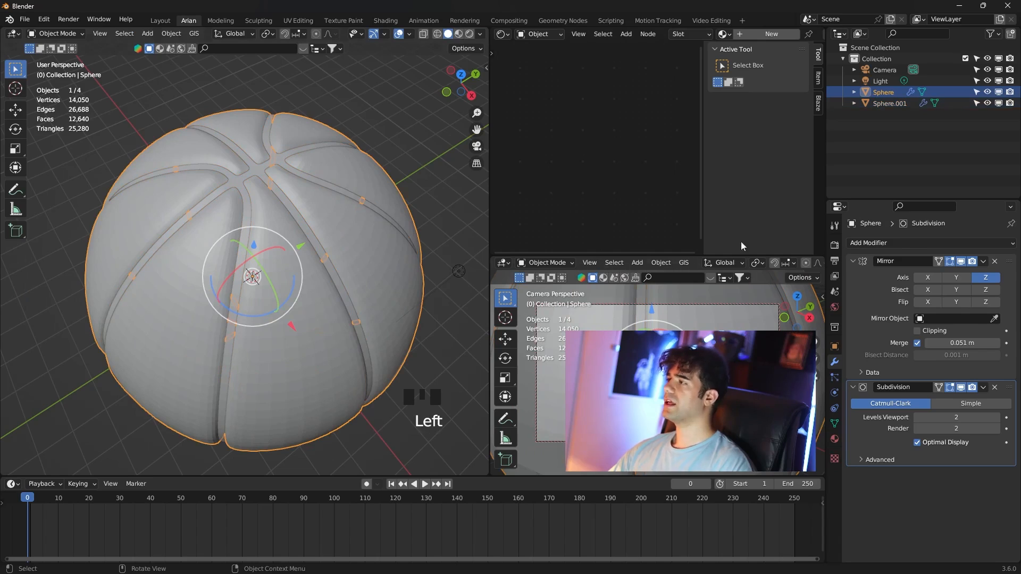
double_click(885, 92)
text(orange)
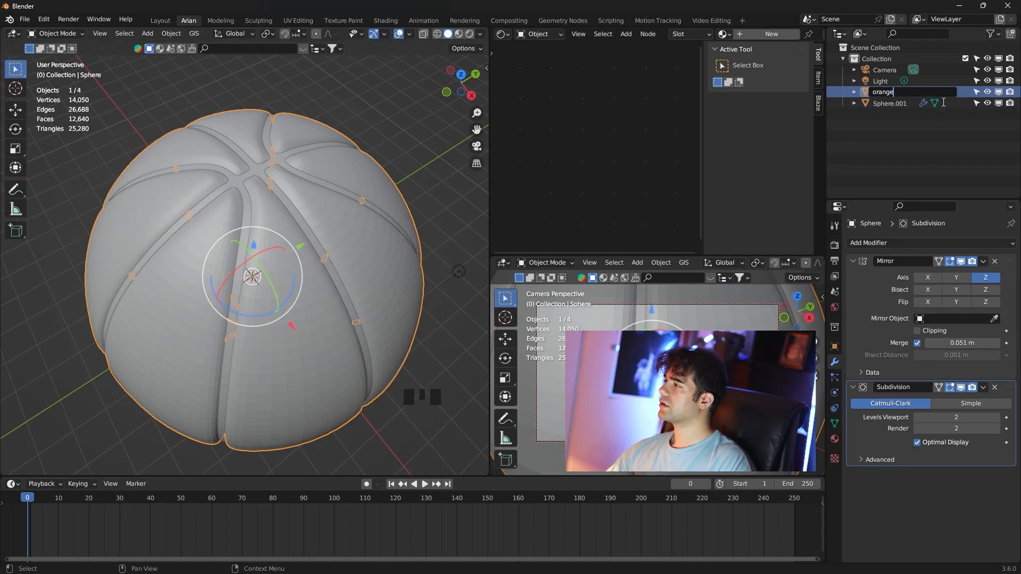
double_click(900, 103)
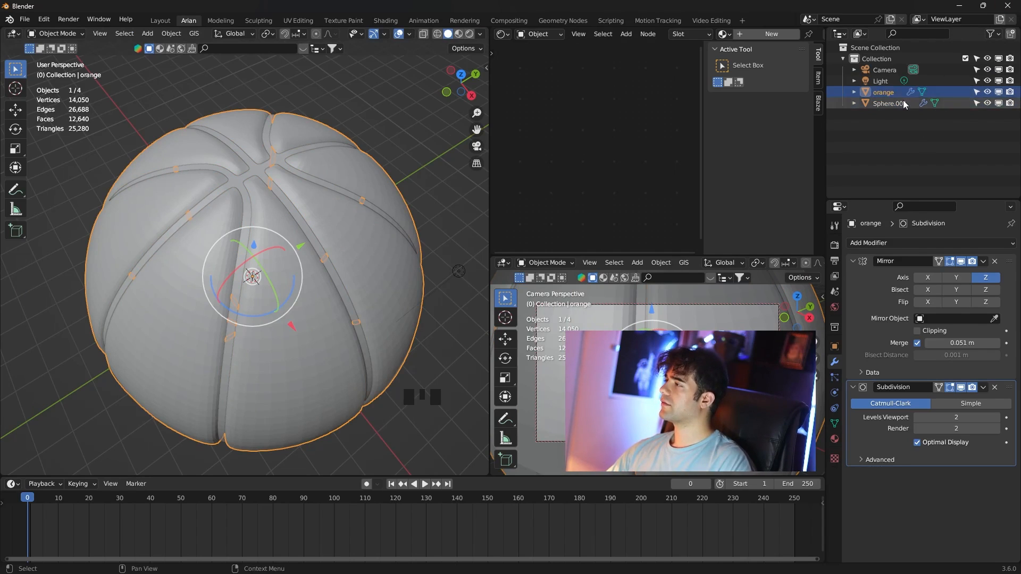
text(black)
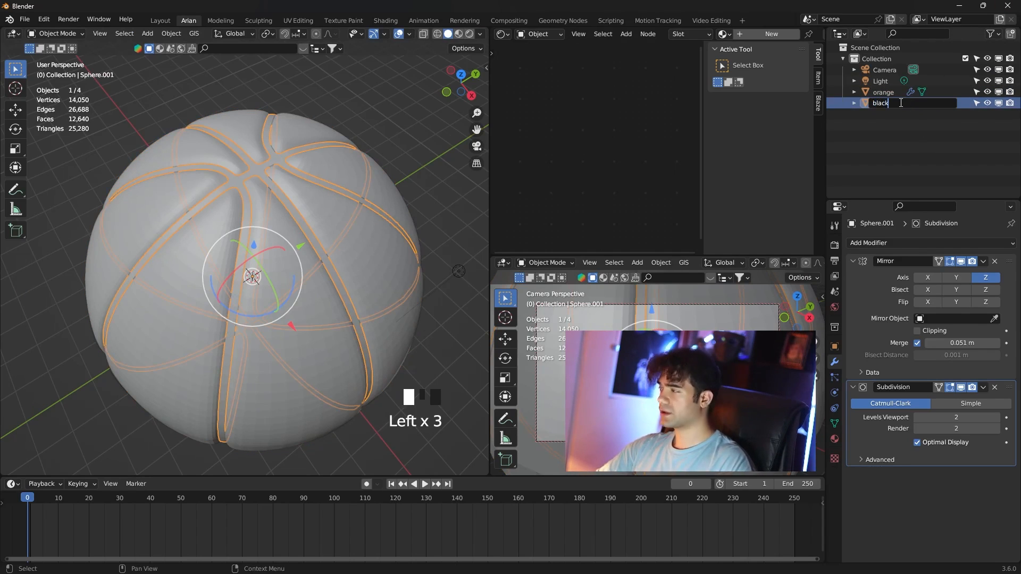
key(Return)
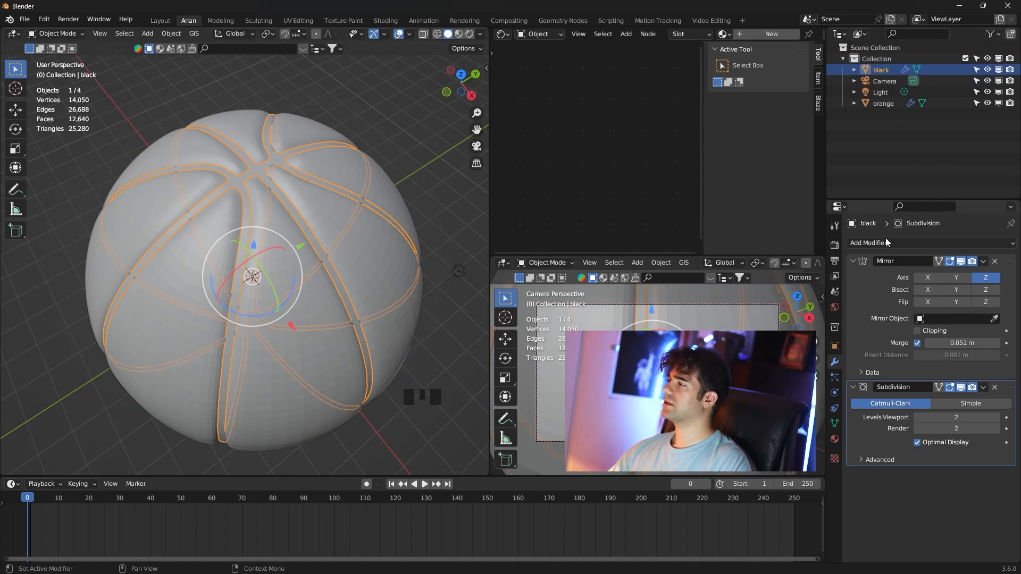
- Give the strip object a new material with a pure black base color
click(834, 439)
click(958, 290)
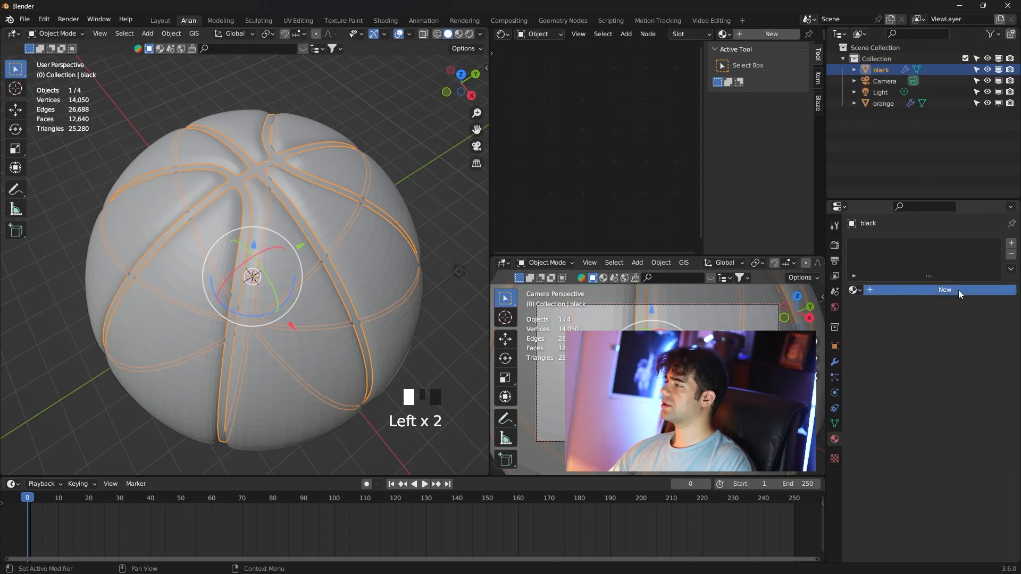
click(971, 408)
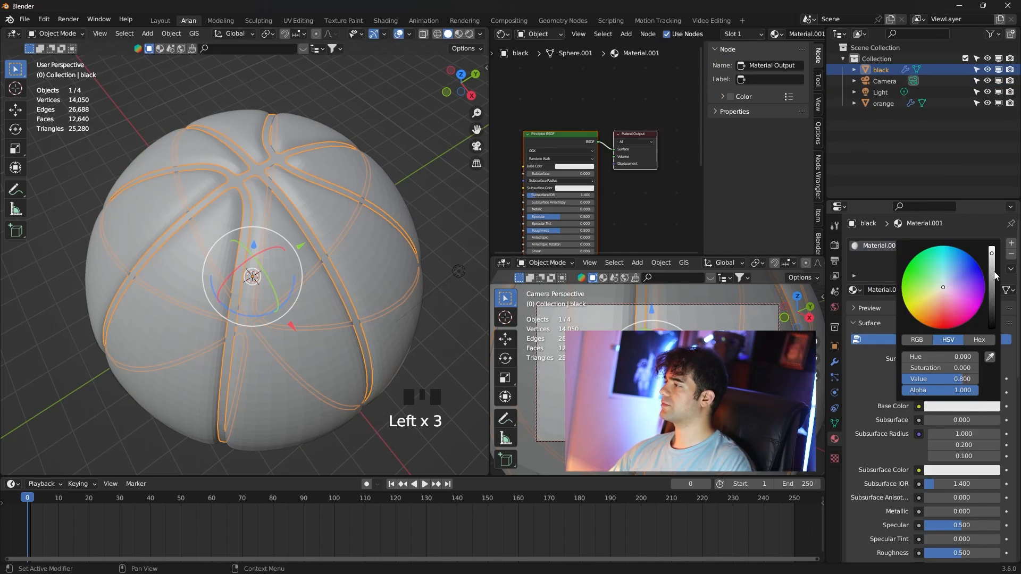
drag(996, 275, 992, 328)
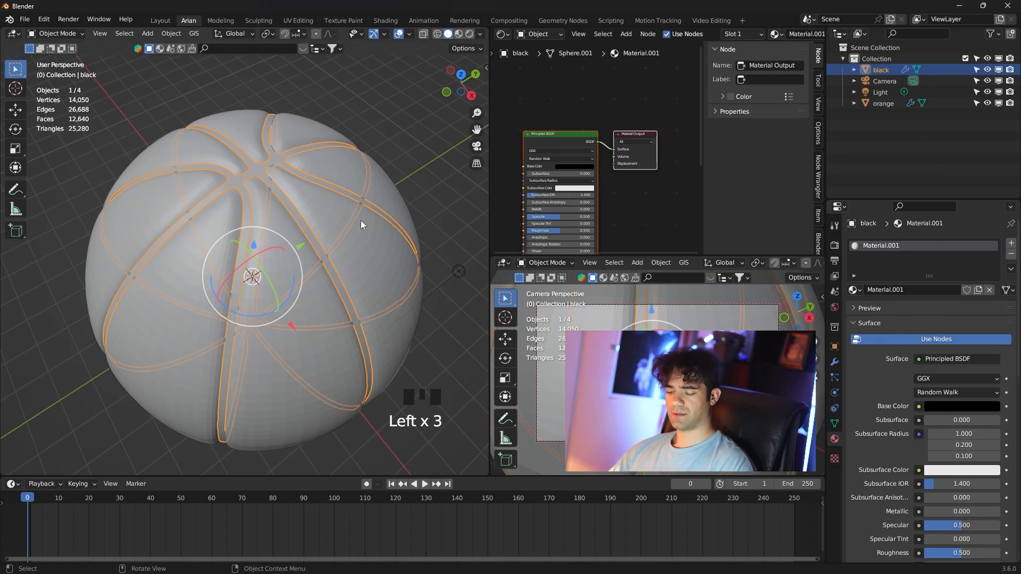
- Show the viewport in Material Preview and give the ball body a new orange material with hue 0.013 and saturation 0.970
key(z)
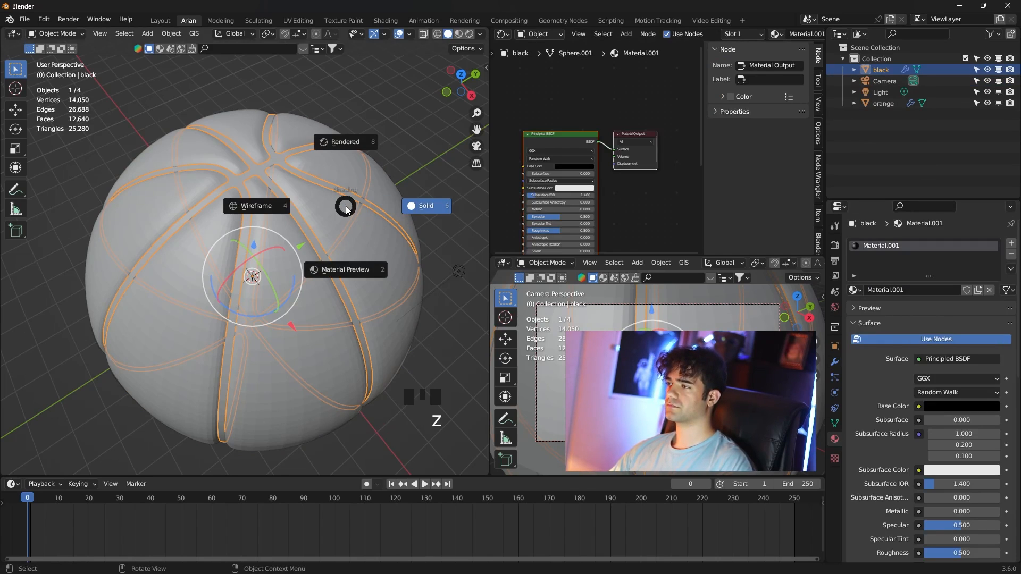
click(372, 254)
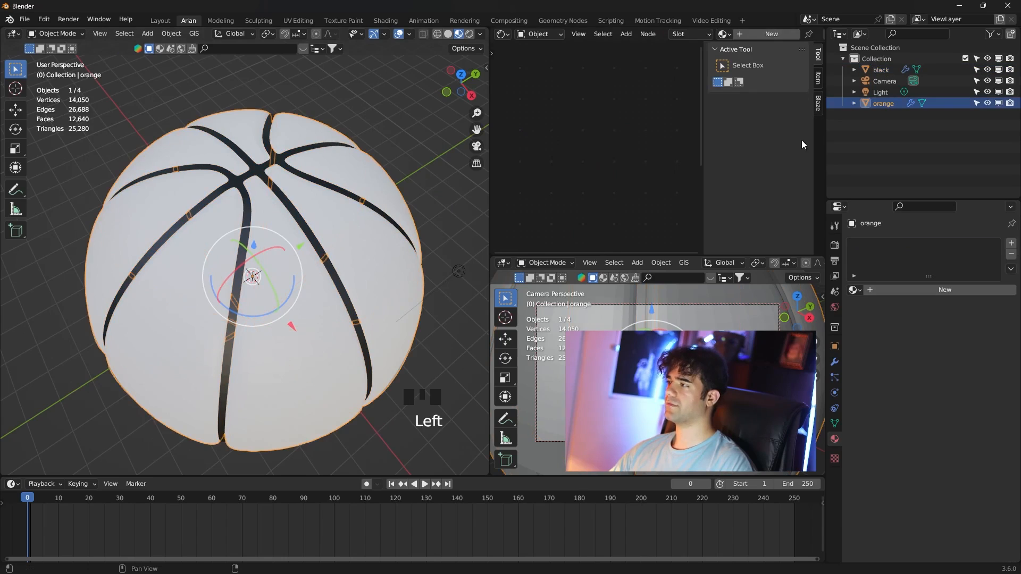
click(959, 290)
click(959, 405)
click(937, 323)
drag(938, 324, 934, 319)
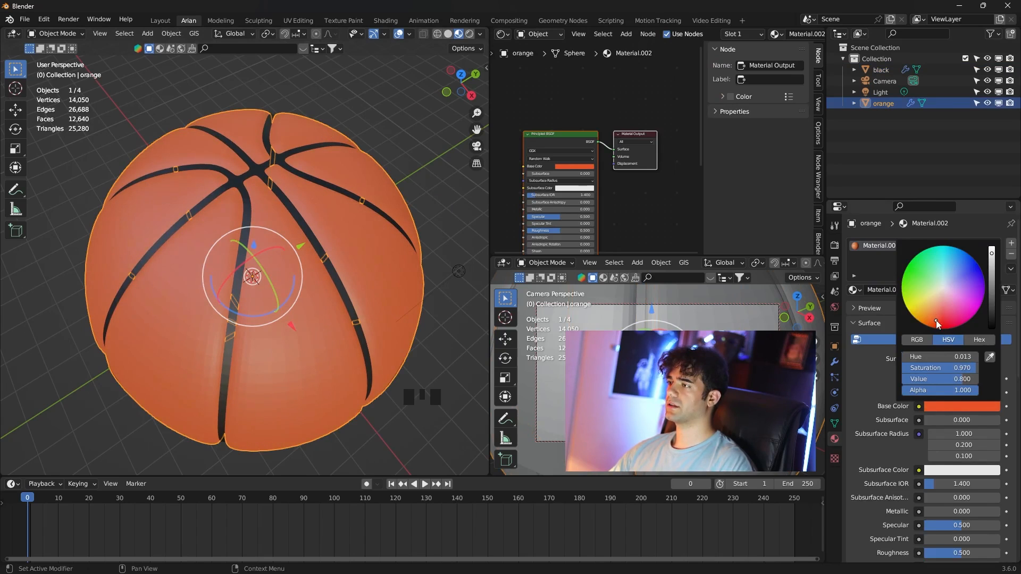
click(424, 148)
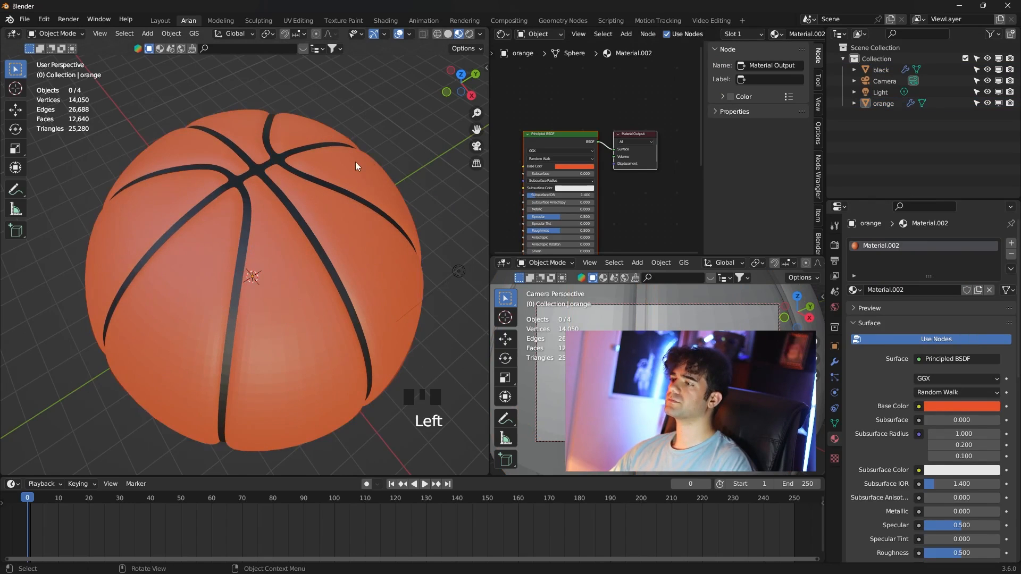
- Switch the viewport to rendered shading and apply Shade Smooth to the orange ball body
key(z)
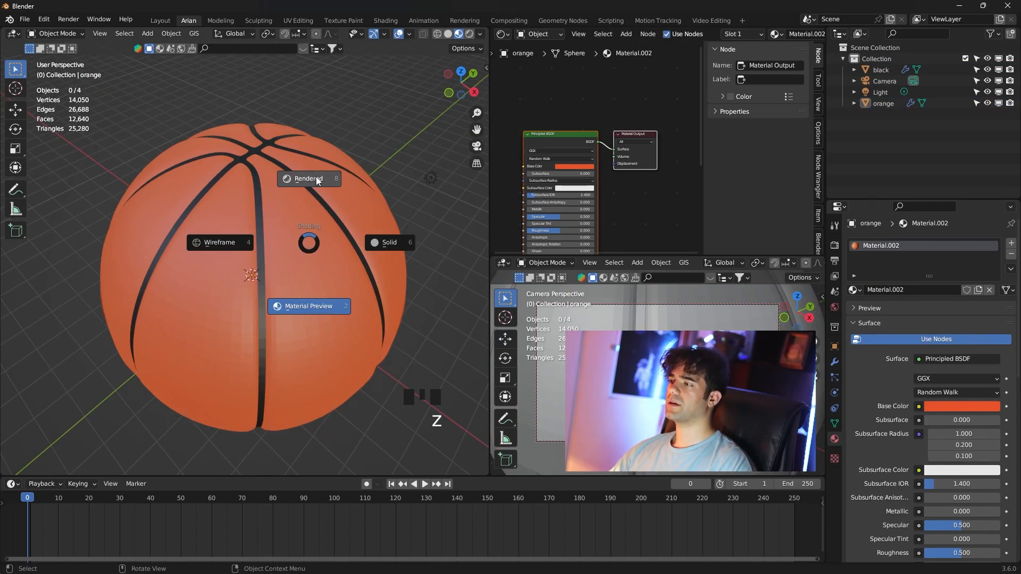
click(317, 174)
scroll(347, 261, up, 4)
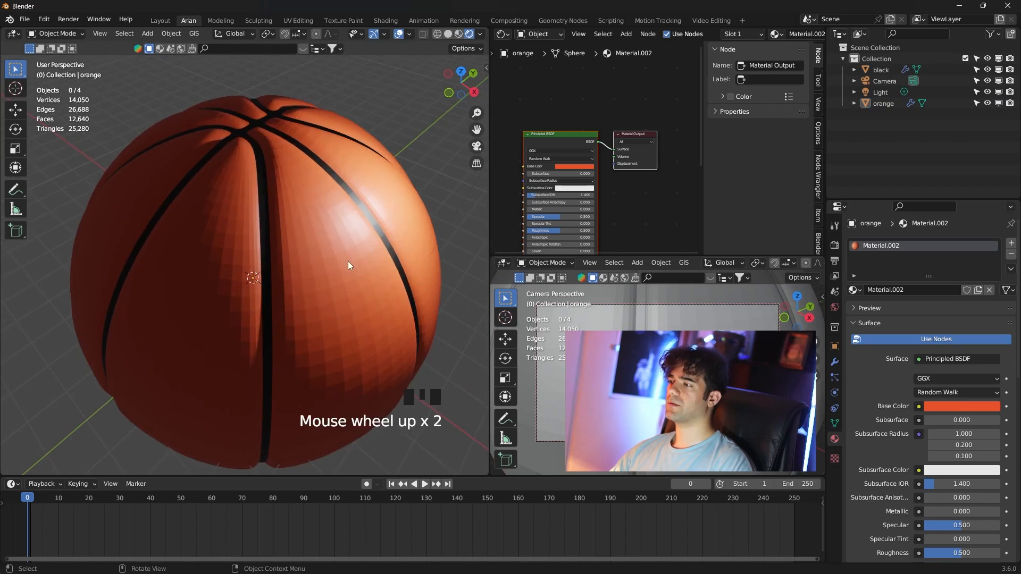
shift+middle_drag(357, 284, 307, 225)
click(306, 226)
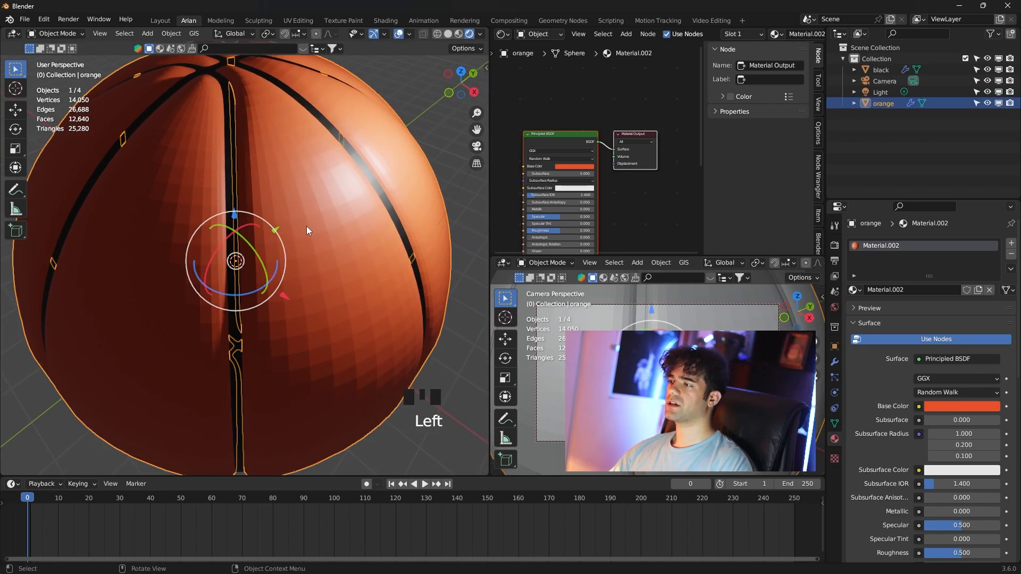
right_click(309, 224)
click(274, 219)
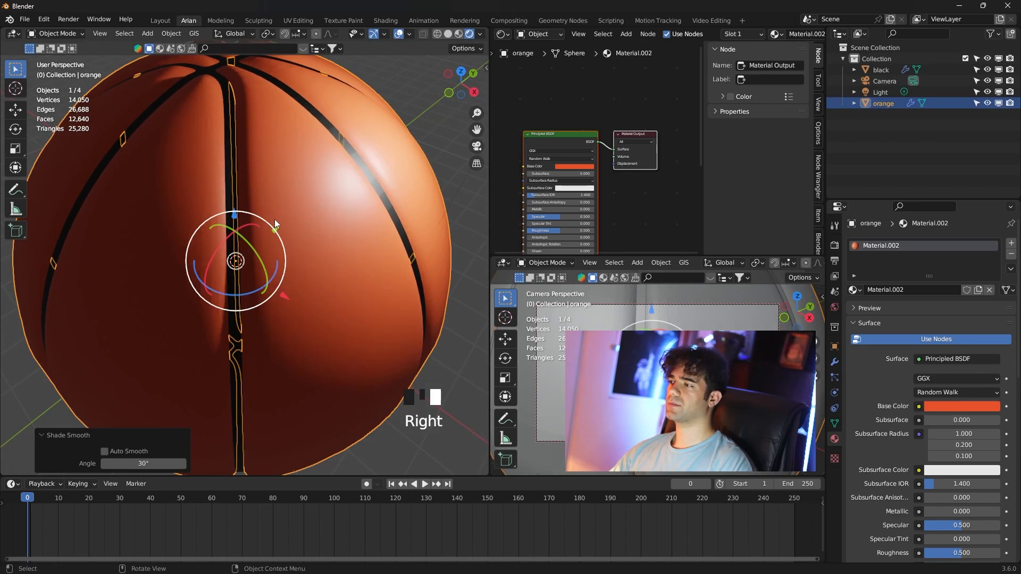
scroll(321, 176, down, 4)
shift+middle_drag(324, 196, 327, 170)
click(328, 171)
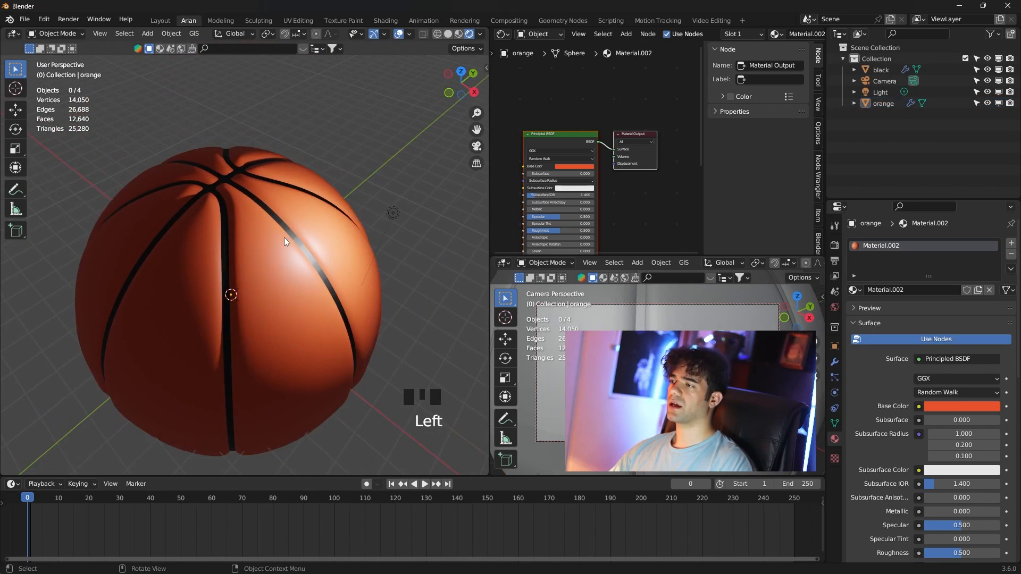
scroll(292, 224, down, 1)
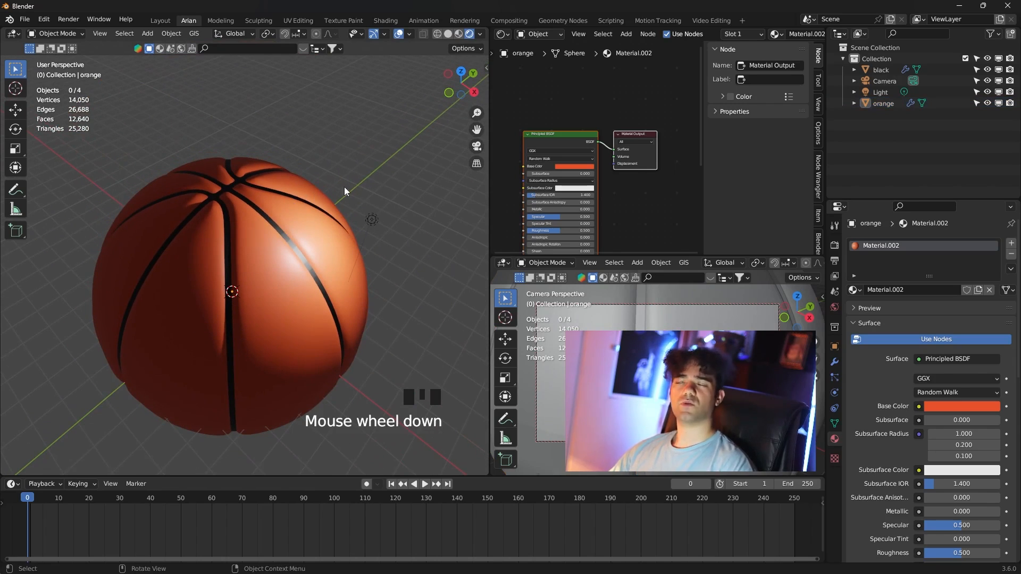
- Switch to the Shading workspace and enlarge the node editor area below the viewport
click(391, 21)
scroll(557, 187, down, 3)
middle_drag(557, 188, 588, 283)
scroll(584, 216, up, 2)
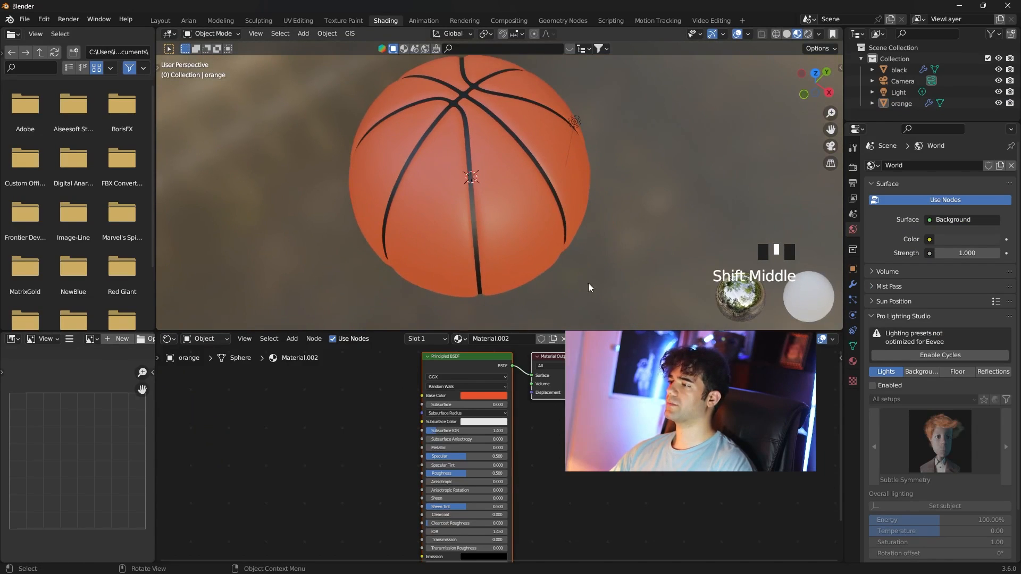
drag(611, 327, 611, 230)
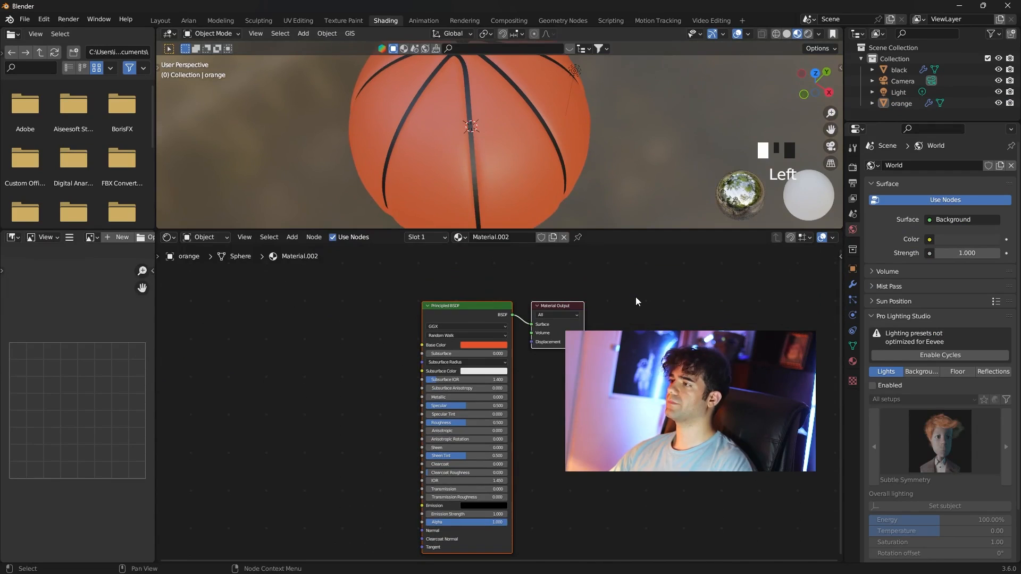
- Add a Bump node to the orange material and connect its Normal output to the Principled BSDF's Normal input
scroll(340, 355, up, 2)
key(shift+a)
click(340, 354)
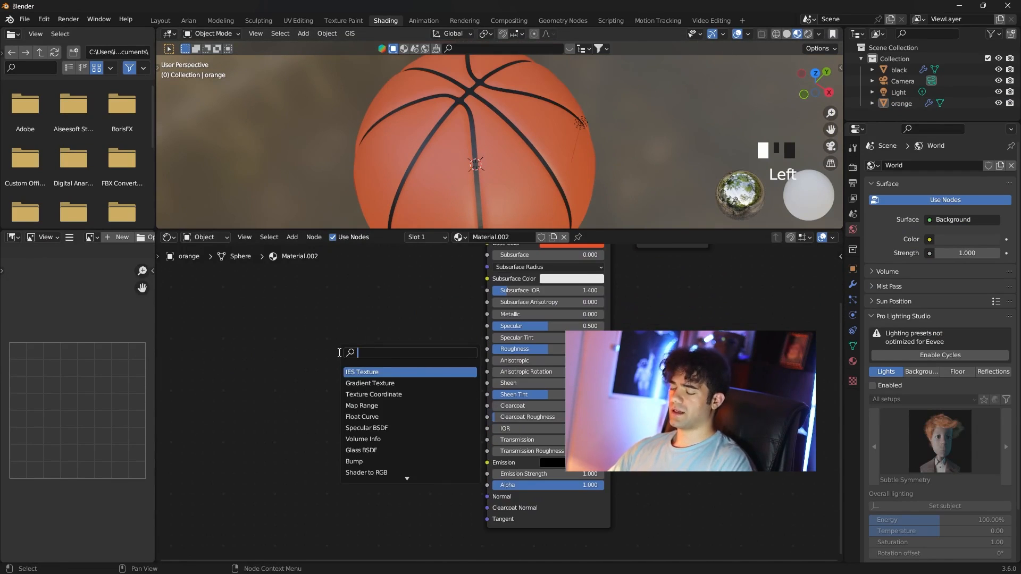
text(bump)
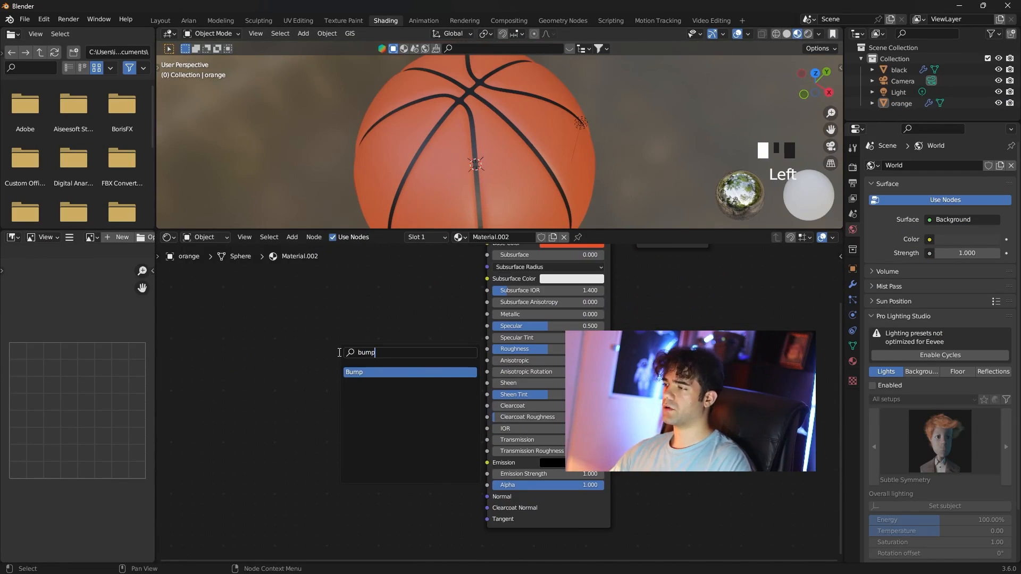
click(411, 371)
click(398, 392)
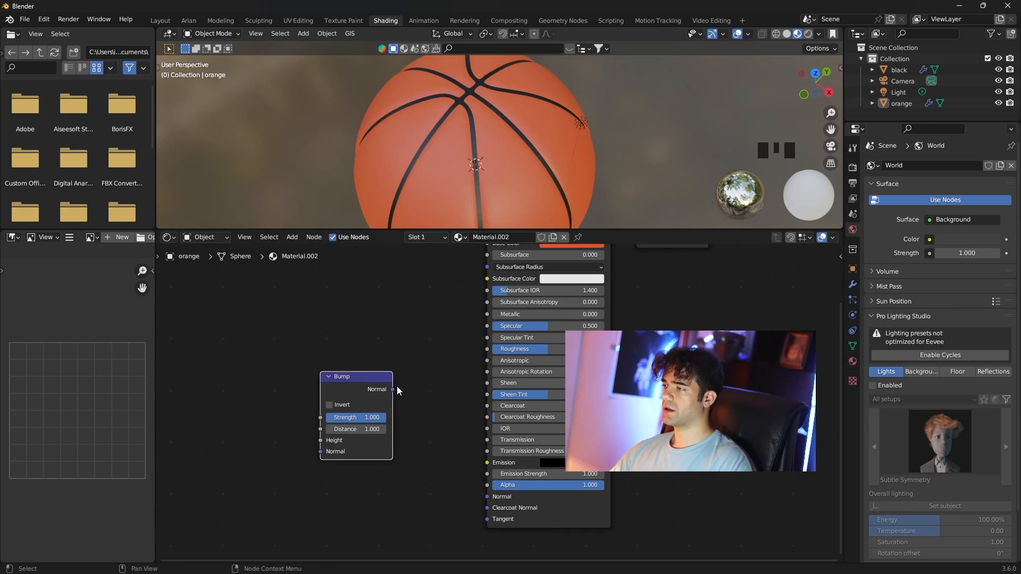
drag(392, 393, 488, 497)
click(372, 378)
drag(371, 381, 384, 389)
- Add a Noise Texture node to the orange material and connect its Color output to the Bump node's Height input
key(shift+a)
click(348, 343)
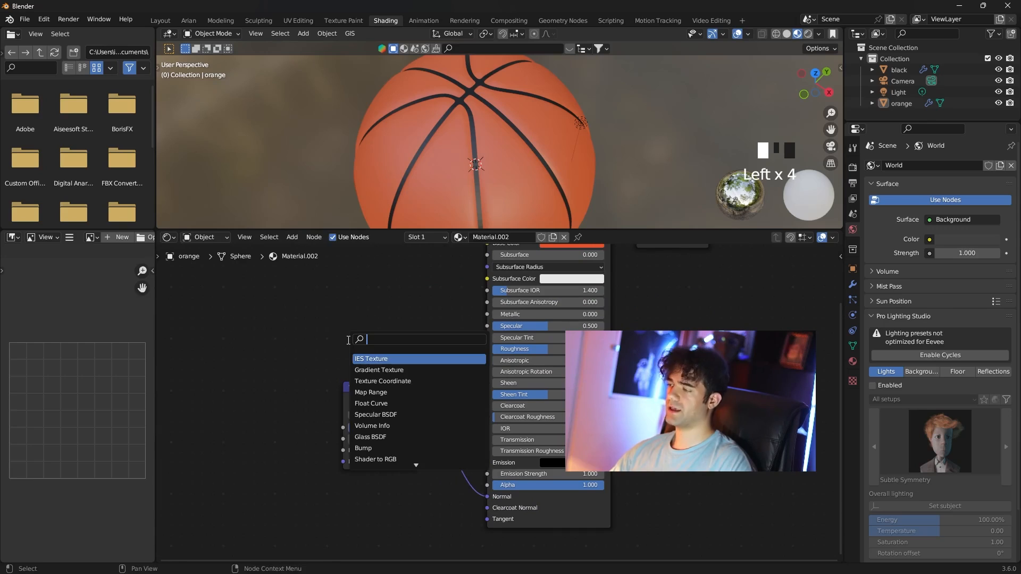
text(nois)
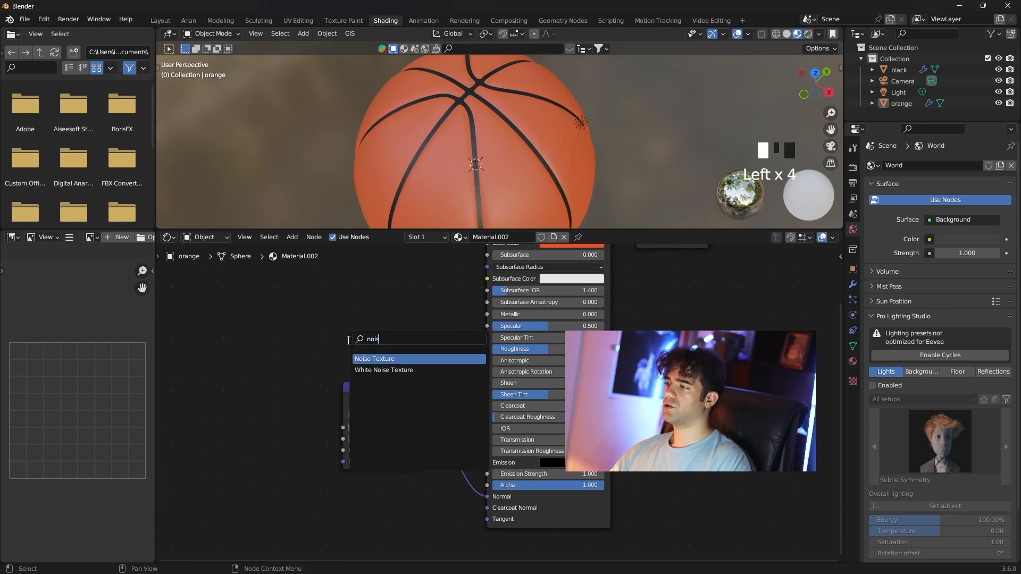
click(390, 356)
click(256, 368)
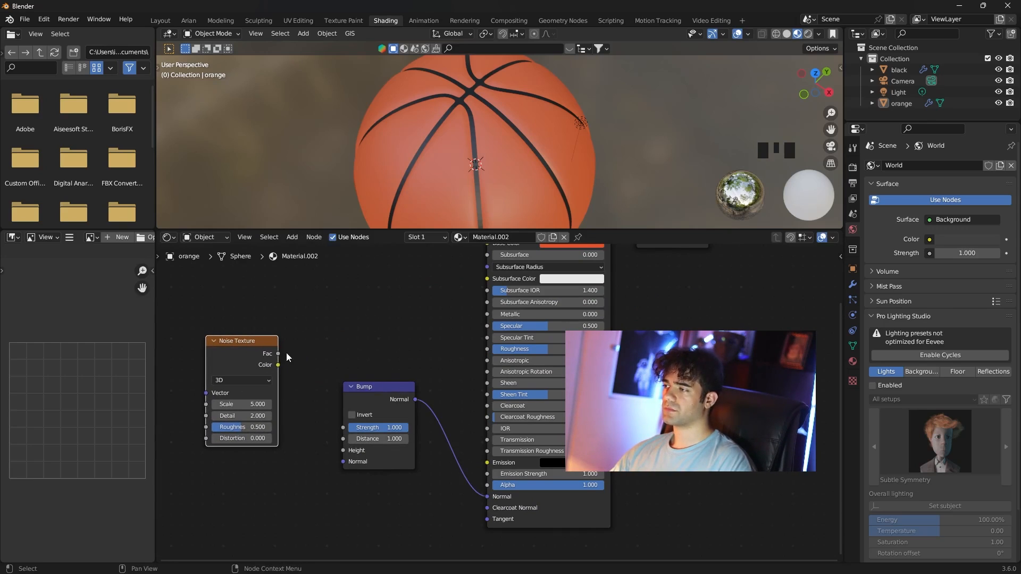
mouse_move(278, 366)
mouse_down()
mouse_move(315, 444)
mouse_move(343, 451)
mouse_up()
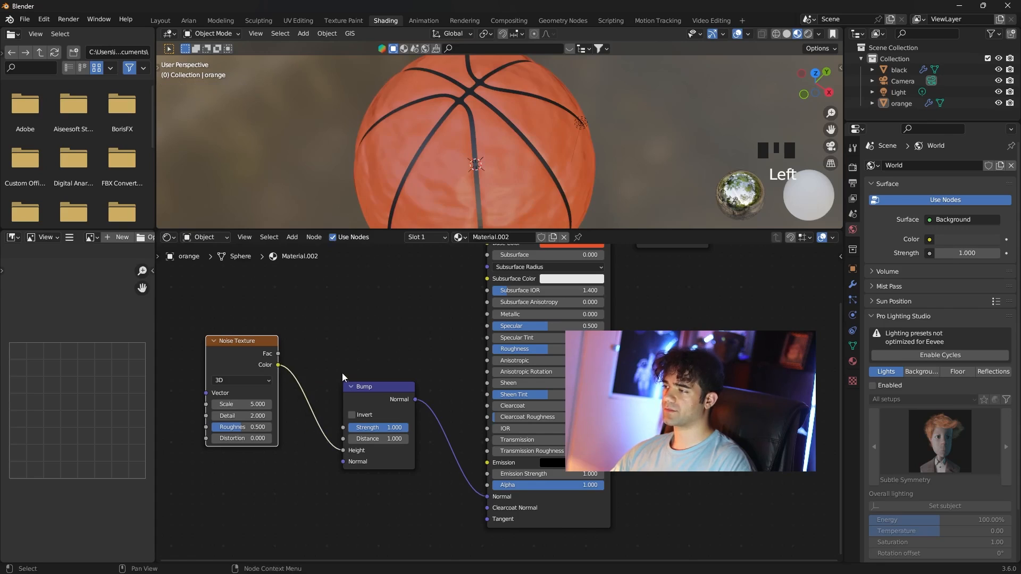
scroll(542, 159, up, 3)
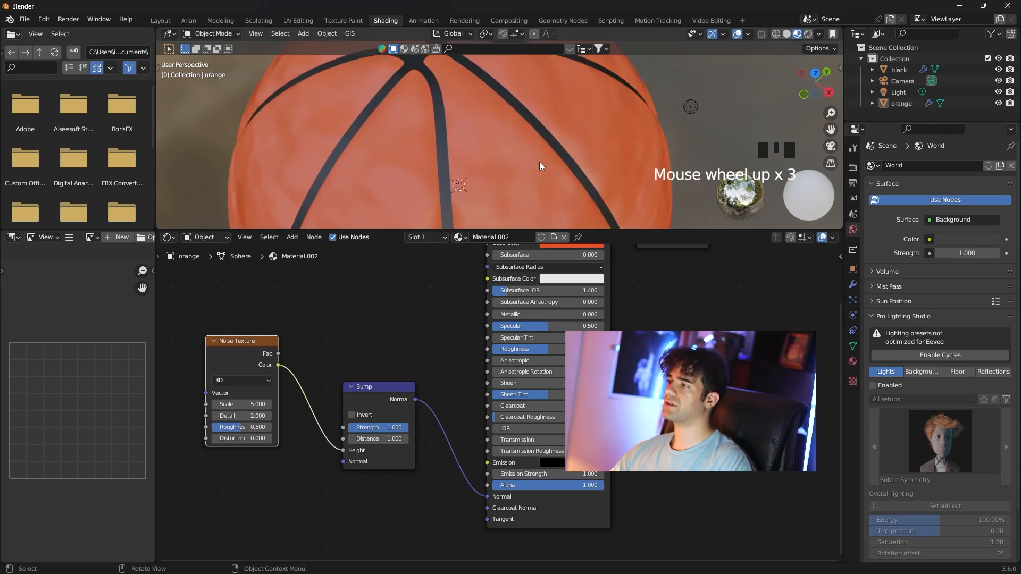
shift+middle_drag(543, 160, 551, 129)
- Move the Bump node closer to the Noise Texture node and set the noise scale to 60
shift+middle_drag(345, 311, 433, 301)
shift+middle_drag(477, 342, 418, 345)
scroll(337, 348, up, 3)
shift+middle_drag(338, 344, 390, 351)
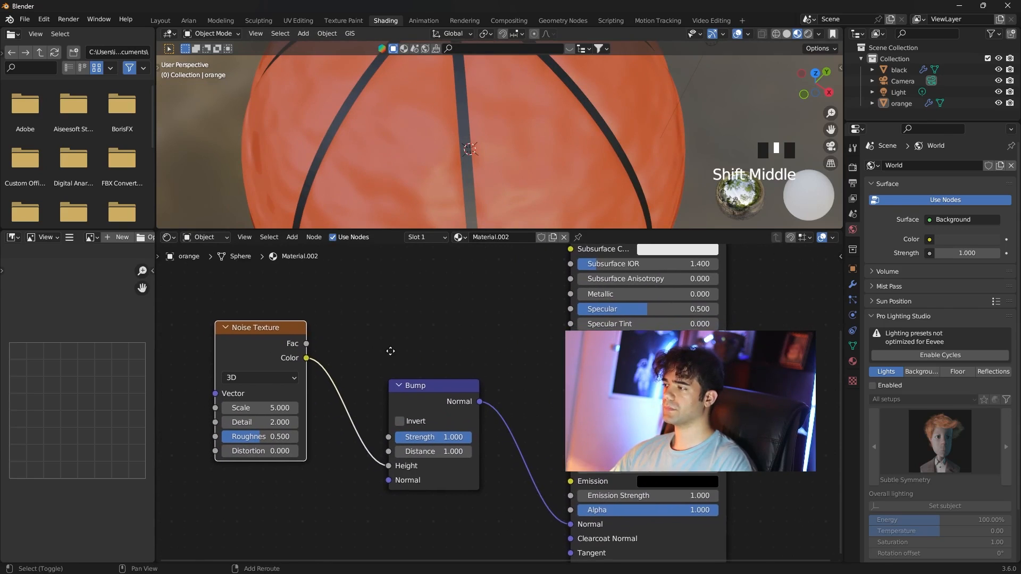
drag(418, 384, 366, 350)
scroll(349, 333, up, 2)
mouse_move(346, 324)
shift+middle_down()
mouse_move(365, 315)
mouse_move(335, 335)
shift+middle_up()
click(283, 402)
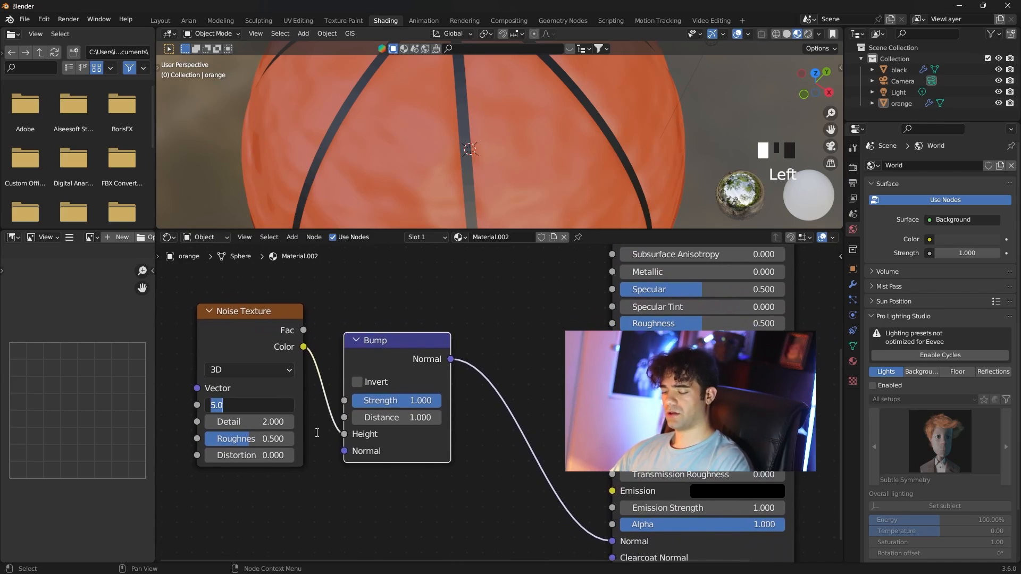
text(60)
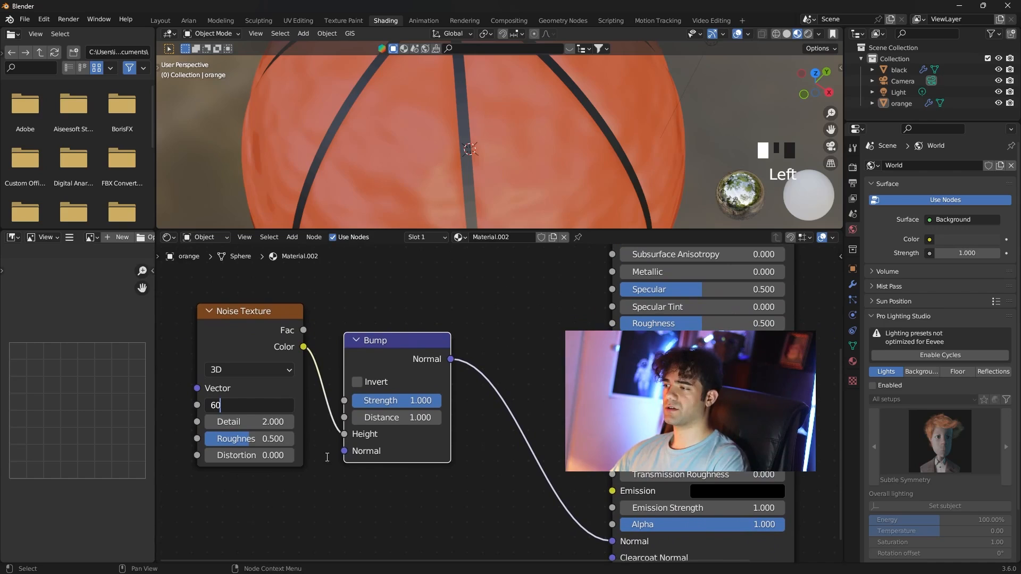
key(Return)
- Set the Noise Texture's detail to 15 and its distortion to -0.4
click(250, 422)
text(15)
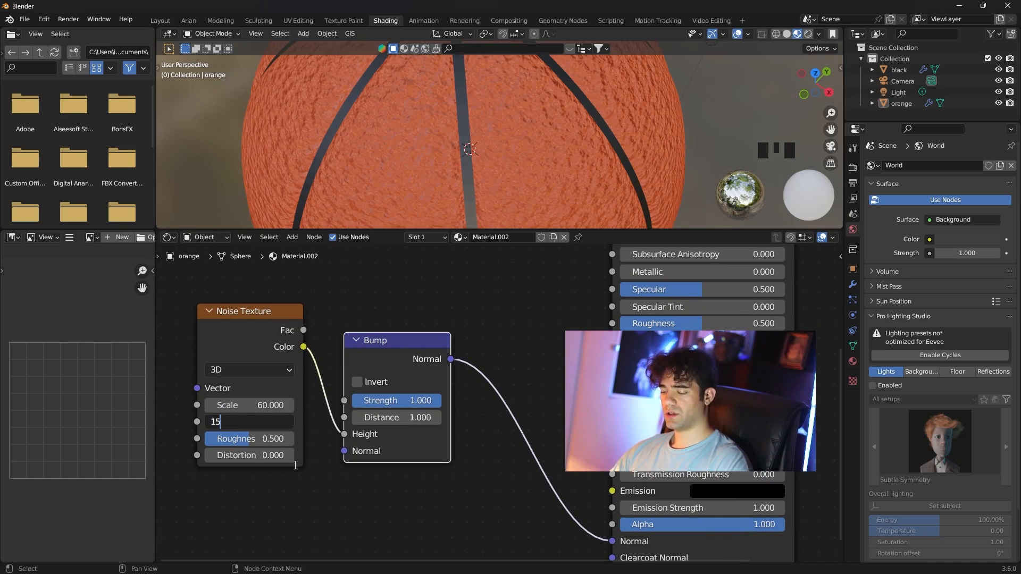
key(Return)
click(250, 455)
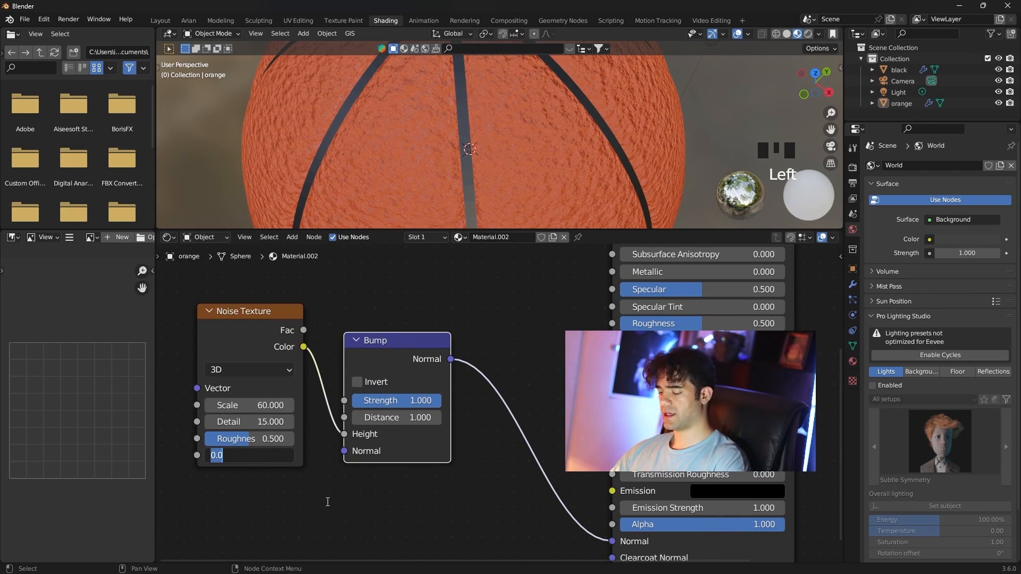
text(-)
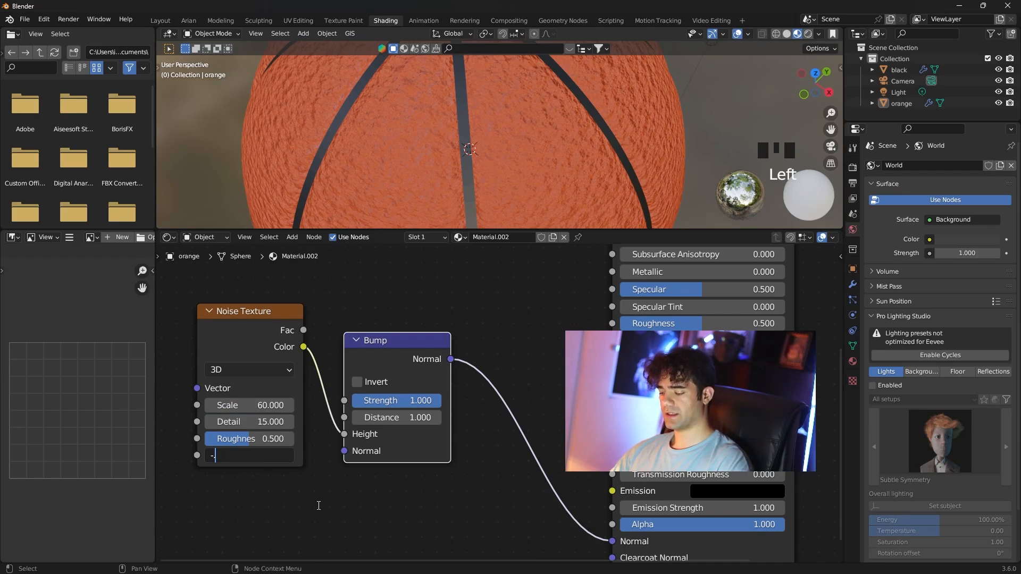
text(0.4)
key(Return)
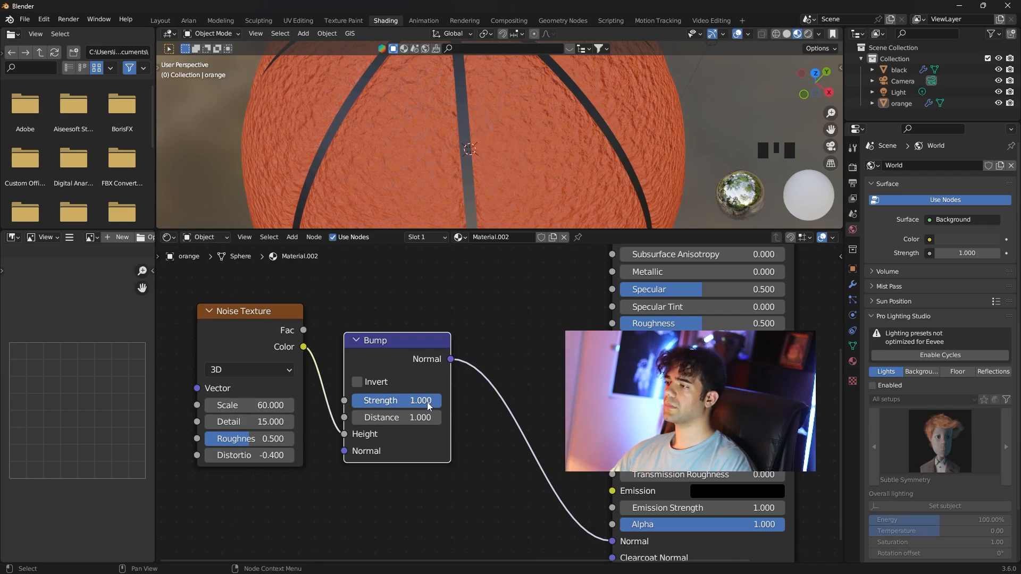
- Lower the Bump node's strength to 0.250 and check the ball's surface up close
drag(430, 404, 359, 403)
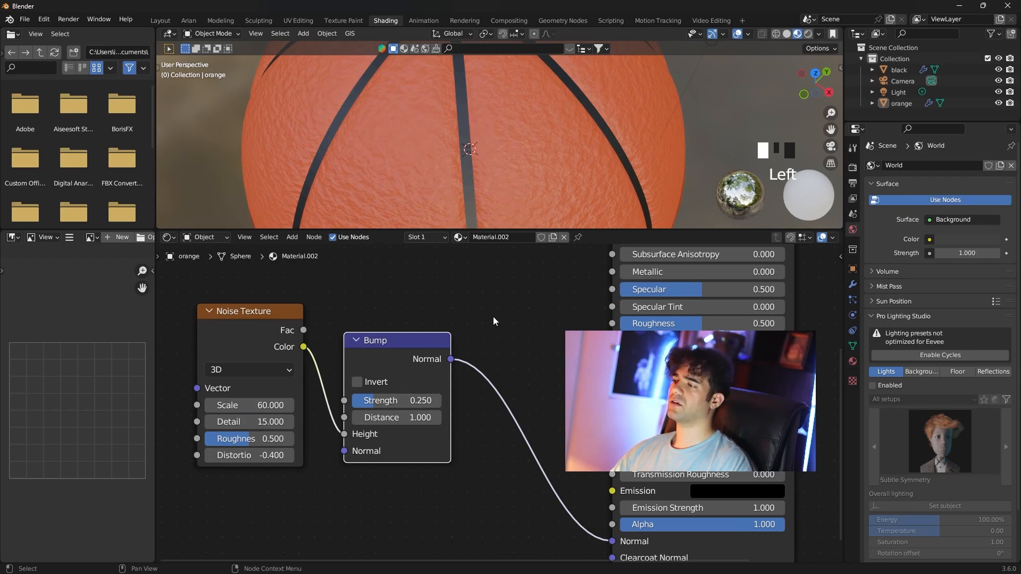
scroll(548, 207, down, 3)
shift+middle_drag(560, 174, 534, 121)
scroll(523, 153, up, 3)
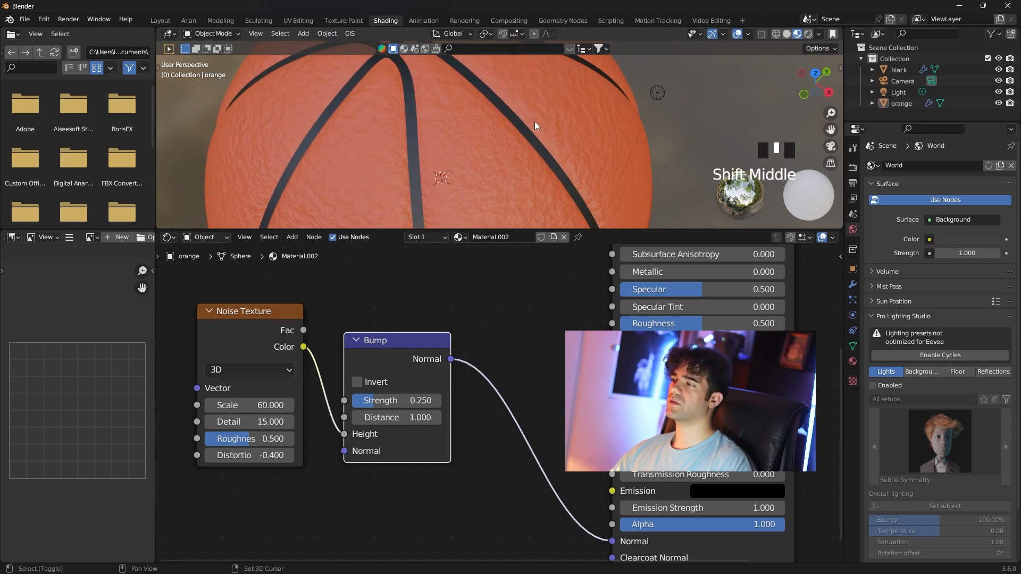
- Hide the black and orange ball objects in the viewport
scroll(537, 122, down, 2)
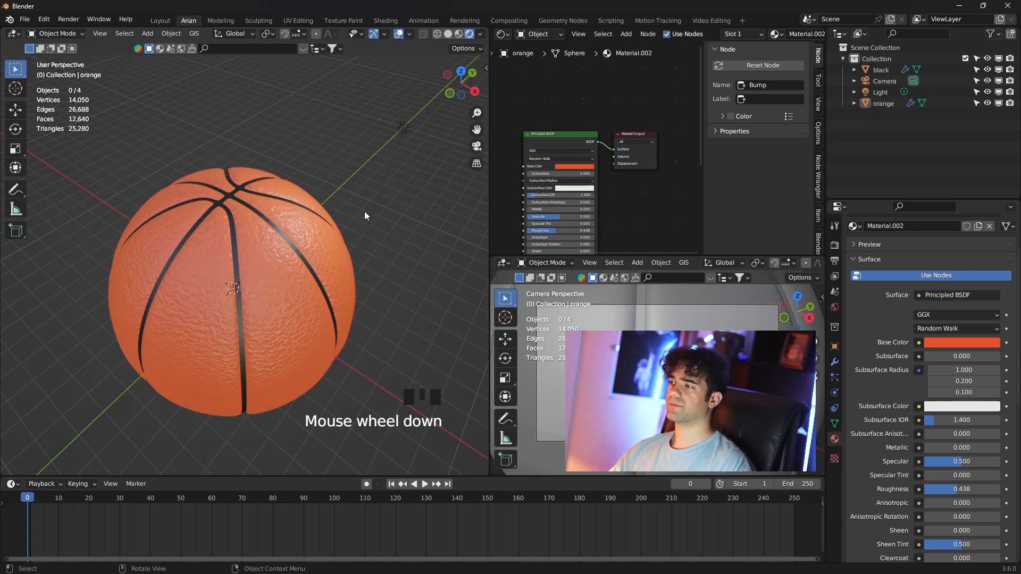
scroll(365, 211, down, 2)
click(360, 163)
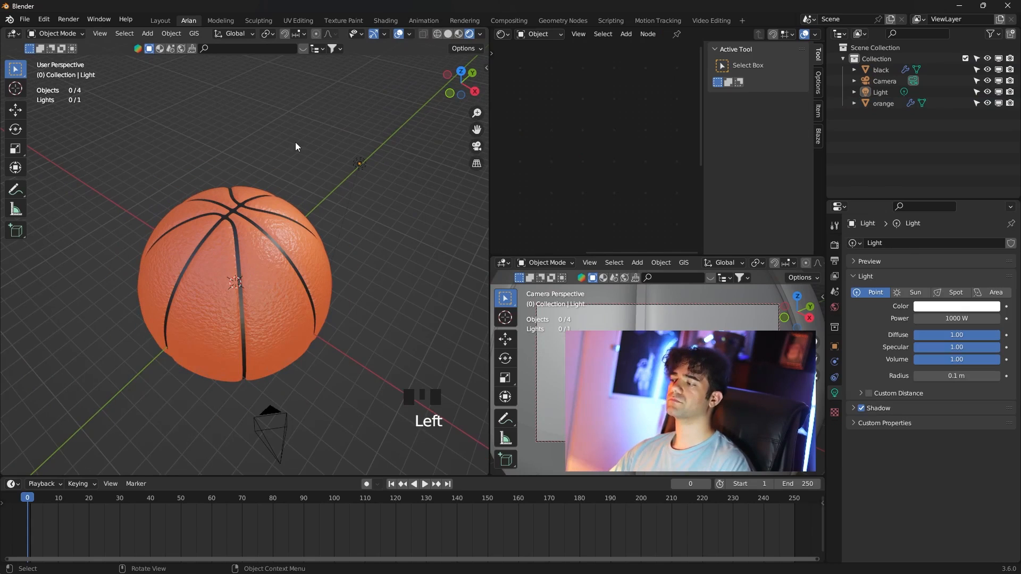
drag(285, 86, 187, 305)
key(h)
- Add a cylinder at the world origin scaled by about 3.347 and switch the viewport to solid shading
shift+middle_drag(235, 281, 197, 251)
key(shift+a)
mouse_move(197, 251)
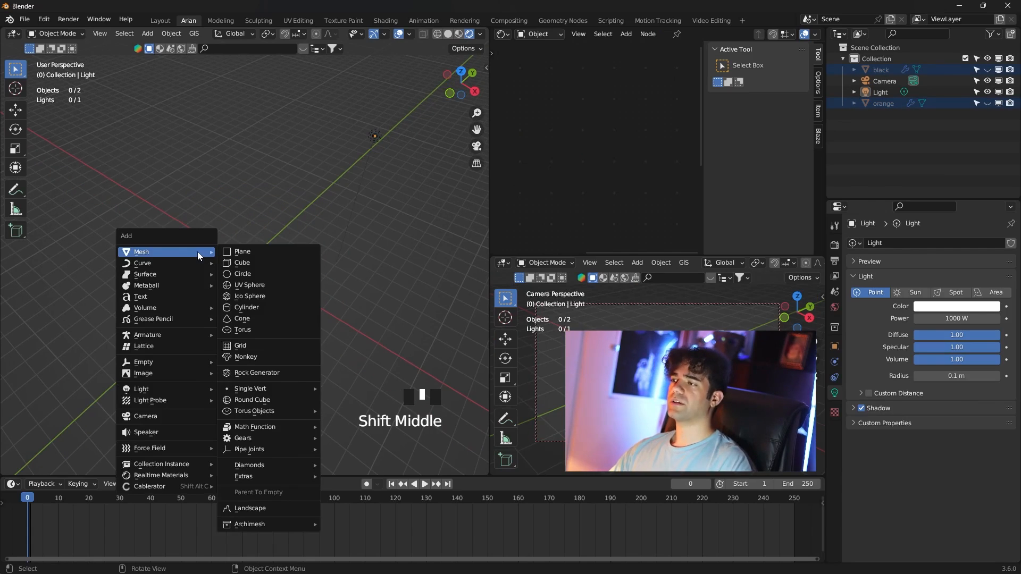
click(273, 308)
scroll(273, 308, up, 2)
key(s)
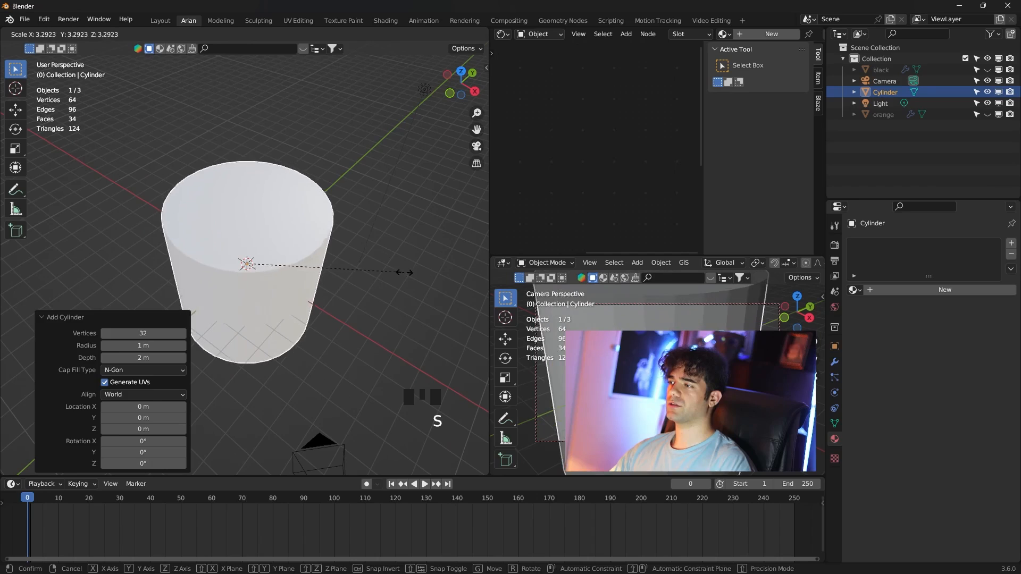
click(343, 229)
key(z)
click(348, 214)
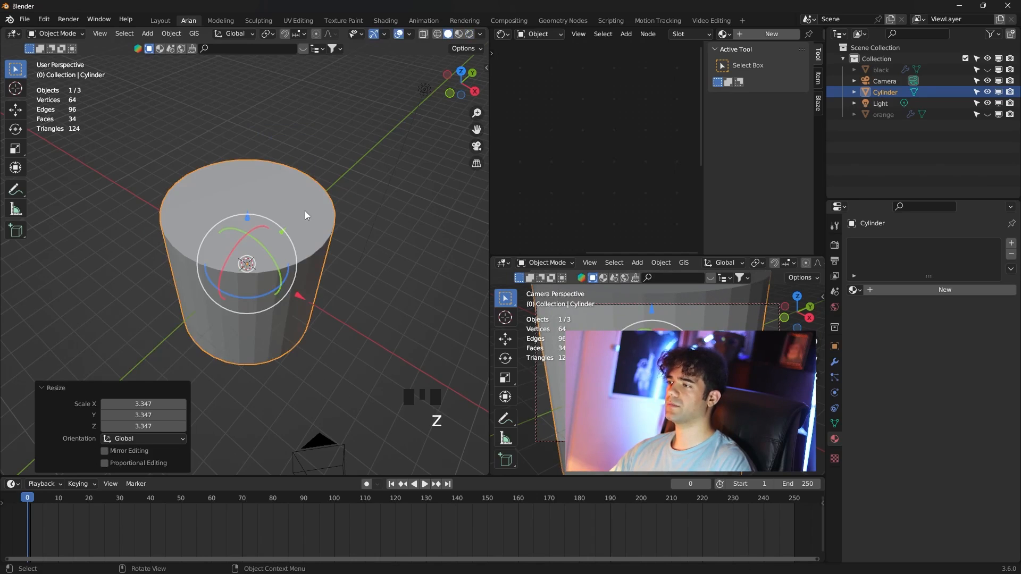
- Delete the cylinder's top and bottom cap faces in Edit Mode
key(Tab)
key(3)
click(290, 206)
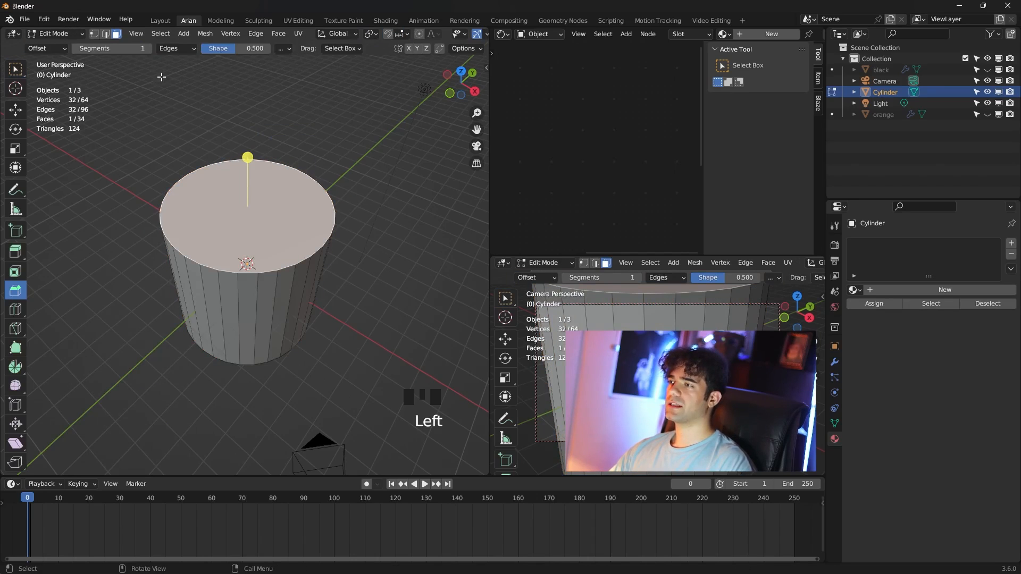
middle_drag(277, 220, 269, 302)
shift+click(268, 302)
key(x)
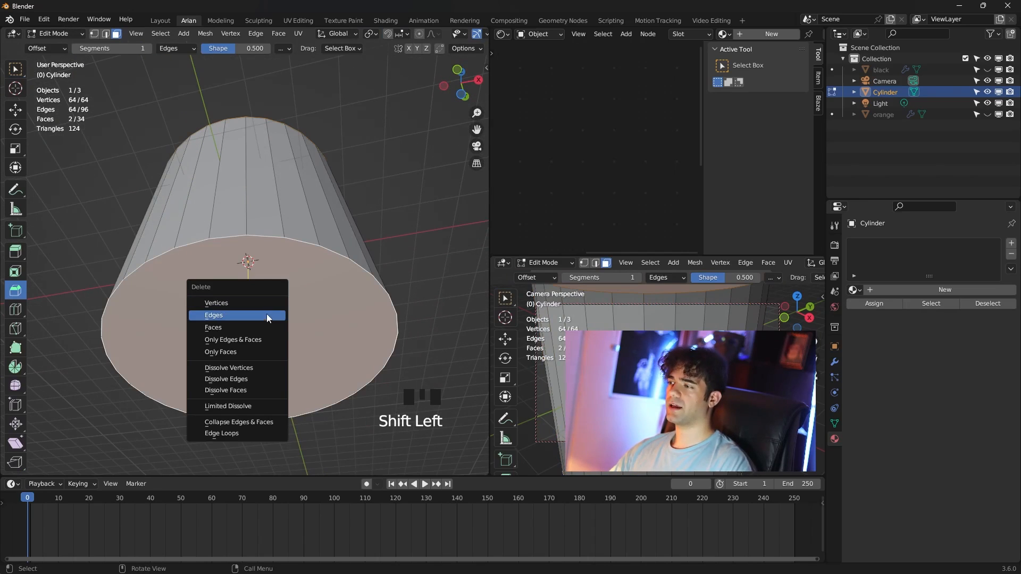
click(263, 328)
middle_drag(264, 327, 287, 280)
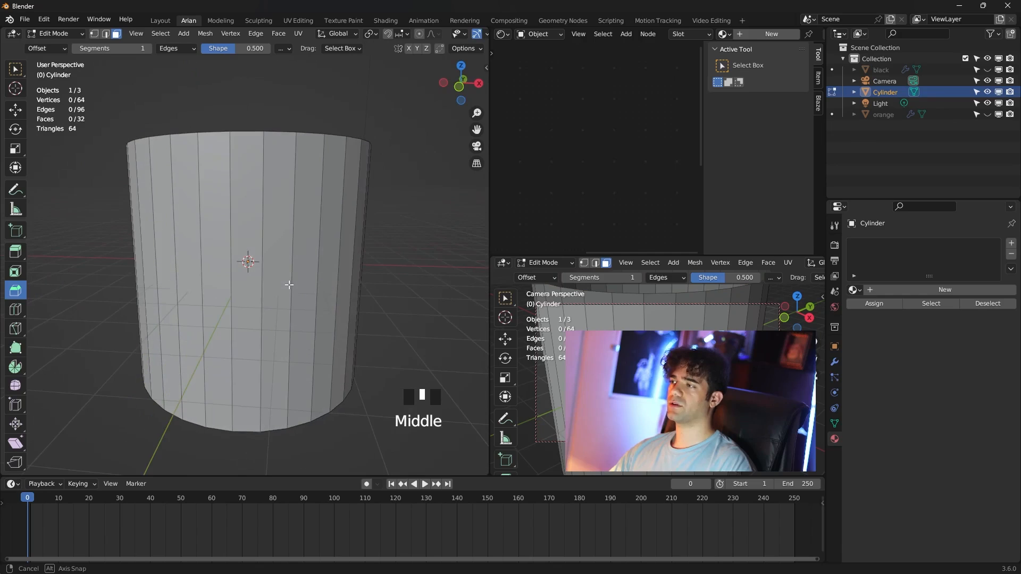
- From the front view, add 10 evenly spaced horizontal loop cuts to the open cylinder
key(KP_1)
scroll(290, 275, up, 2)
scroll(290, 275, down, 4)
scroll(290, 274, up, 2)
scroll(289, 274, down, 1)
key(a)
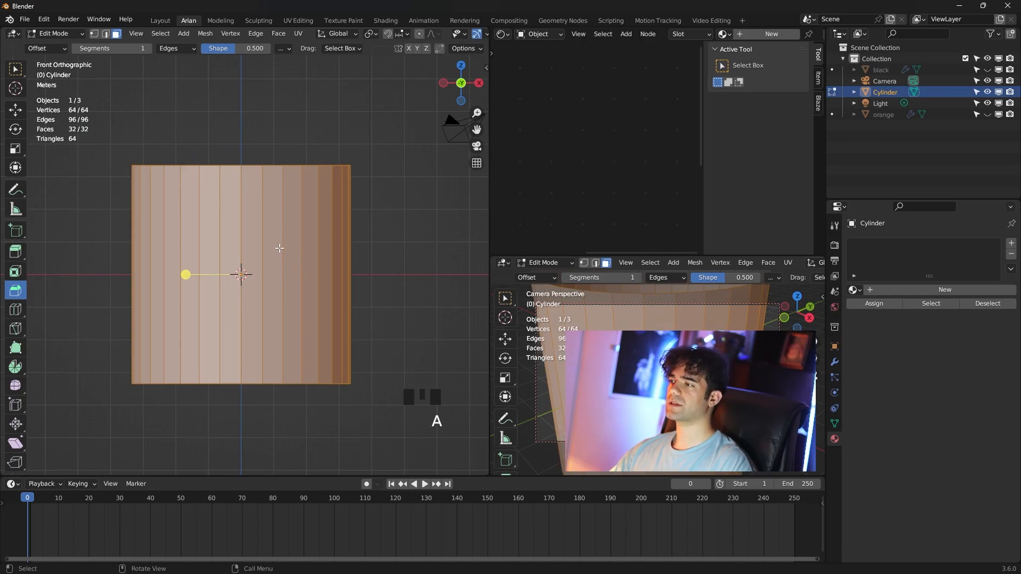
key(ctrl+r)
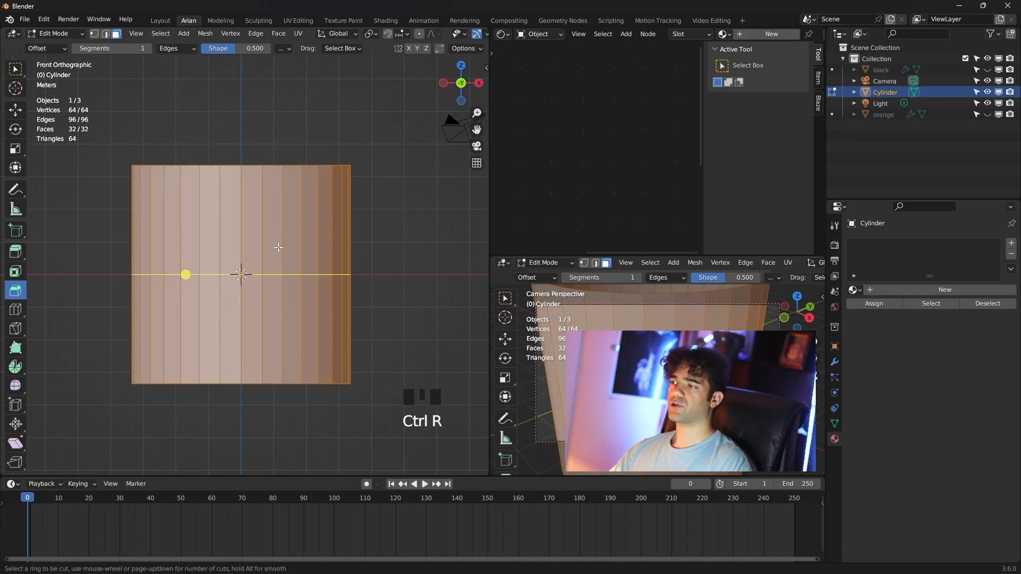
click(278, 247)
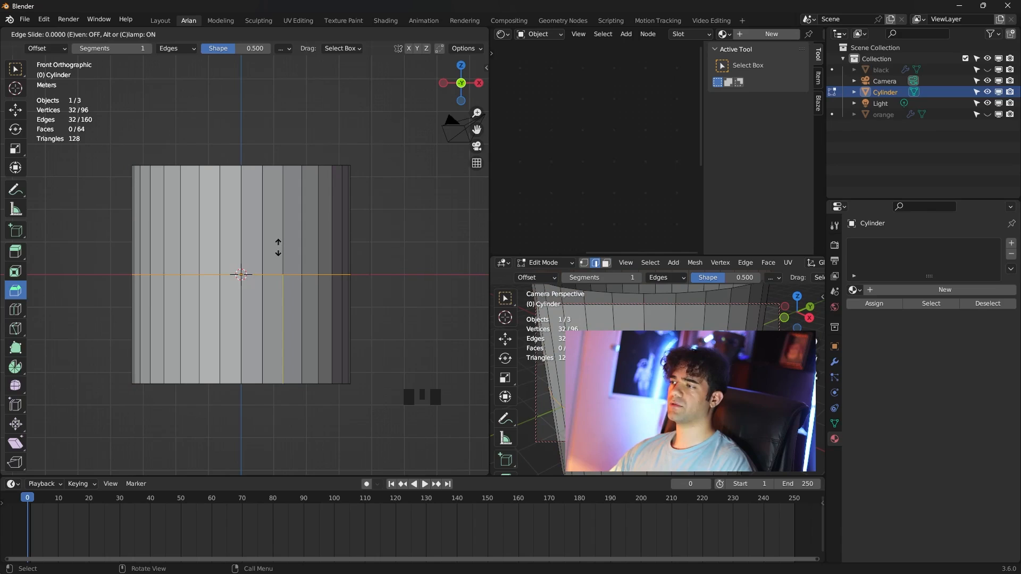
right_click(278, 247)
click(147, 365)
text(19)
key(BackSpace)
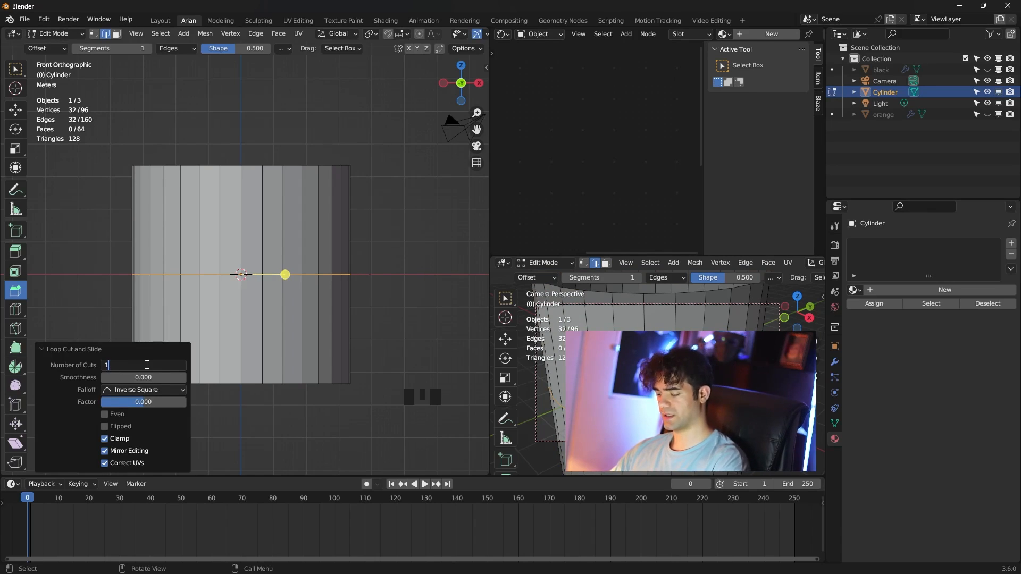
key(Return)
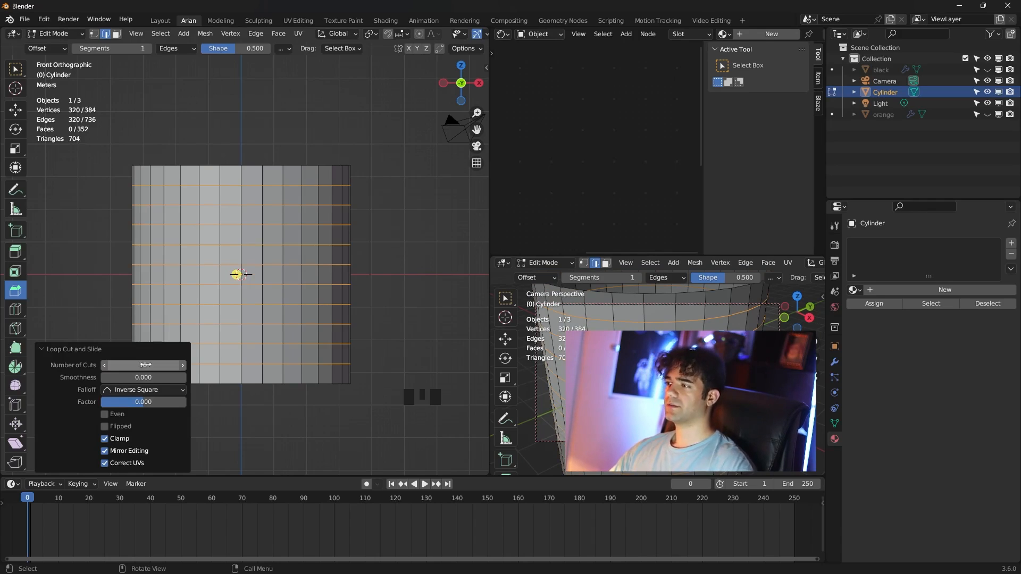
- Apply Poke Faces to all of the cylinder's faces, working in face select mode
scroll(267, 210, up, 2)
scroll(267, 211, down, 1)
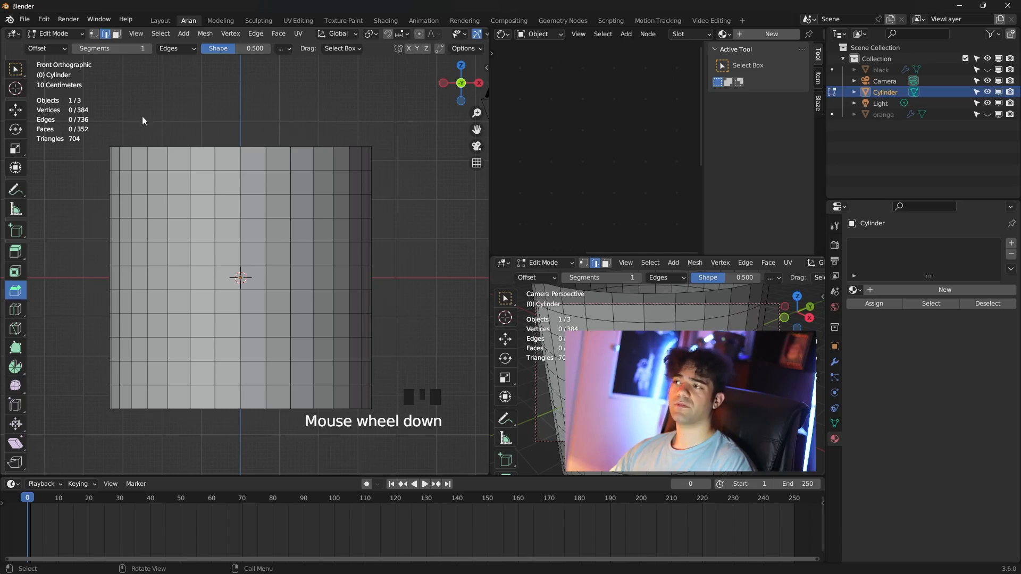
click(116, 36)
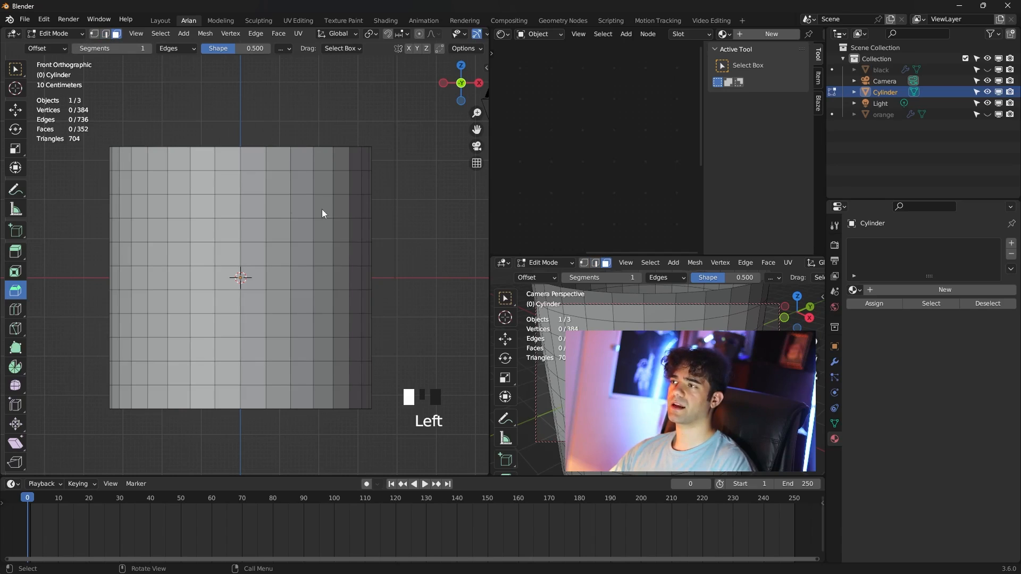
scroll(279, 211, up, 1)
key(a)
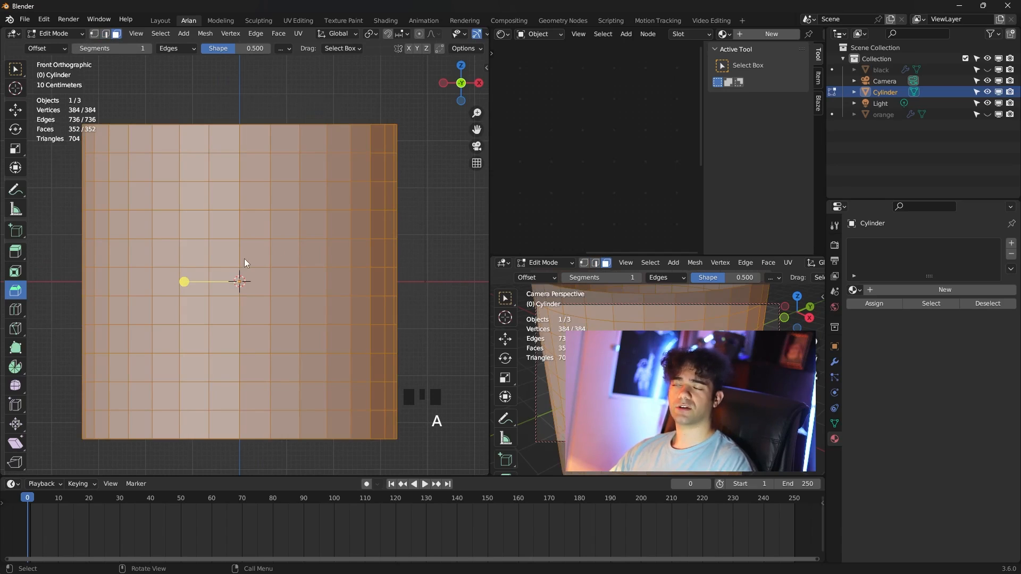
right_click(270, 232)
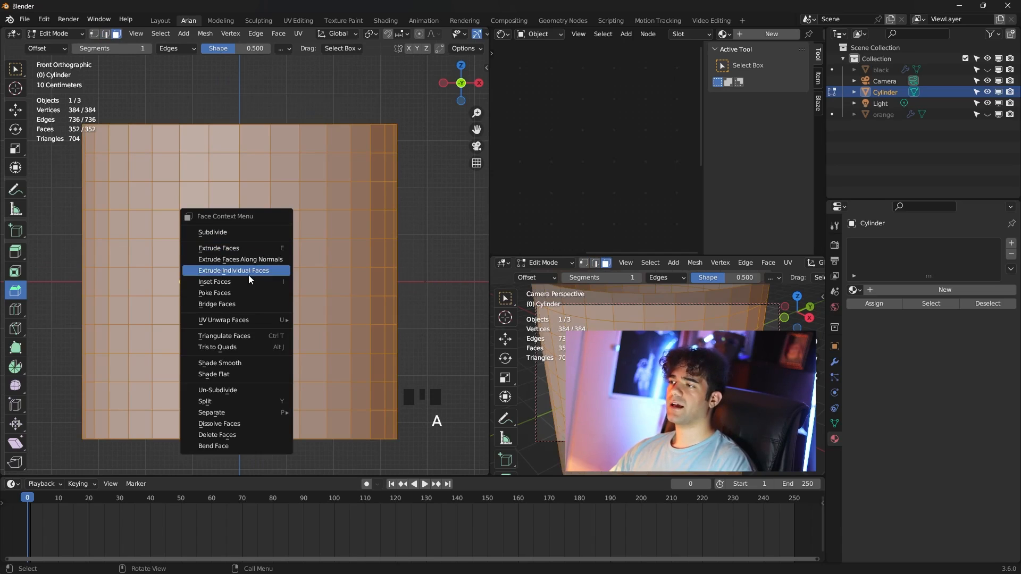
right_click(254, 293)
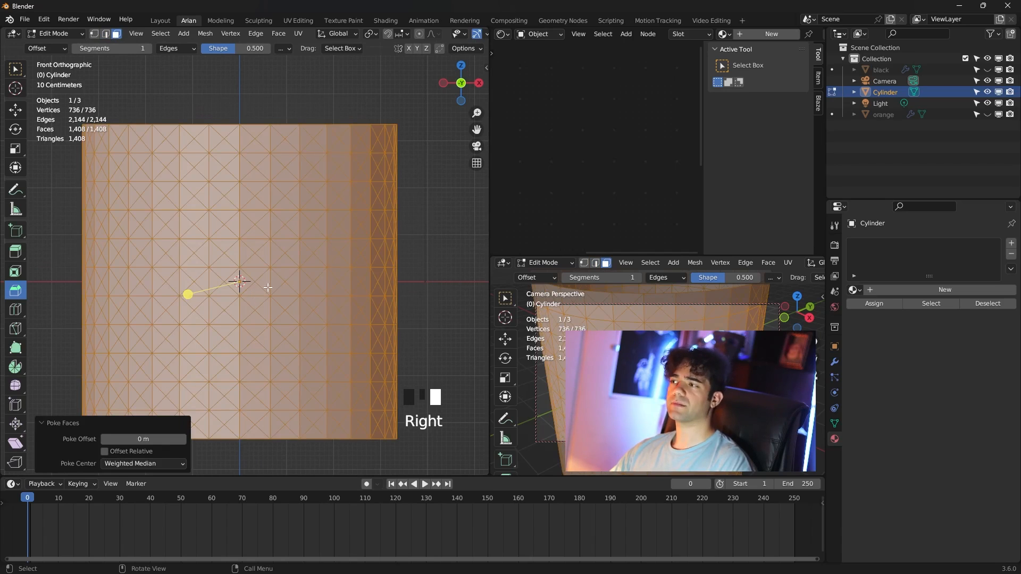
click(425, 229)
- In edge select mode, select the four diagonal edges of one poked face and extend the selection to all edges of similar length
scroll(323, 219, up, 3)
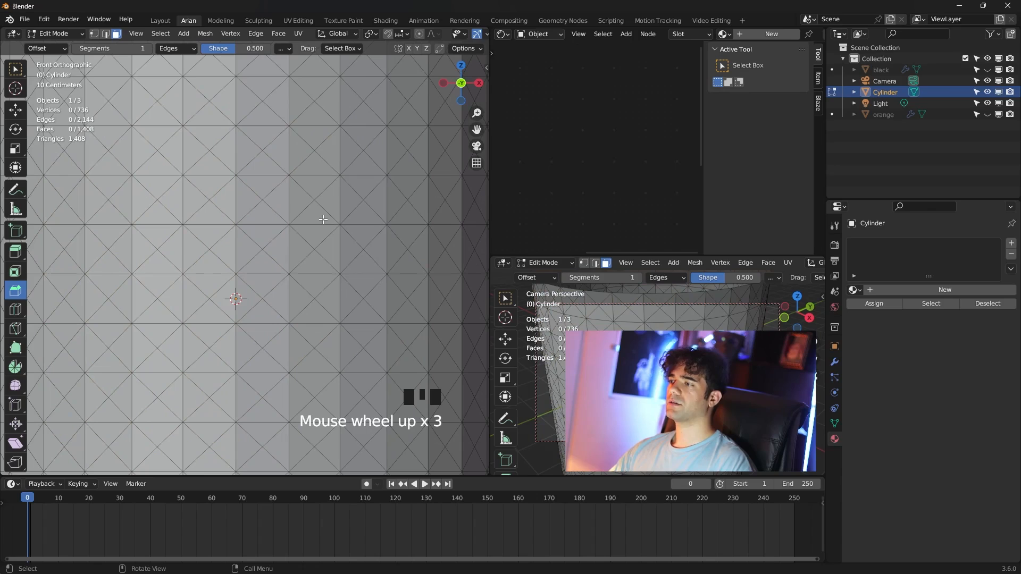
click(106, 33)
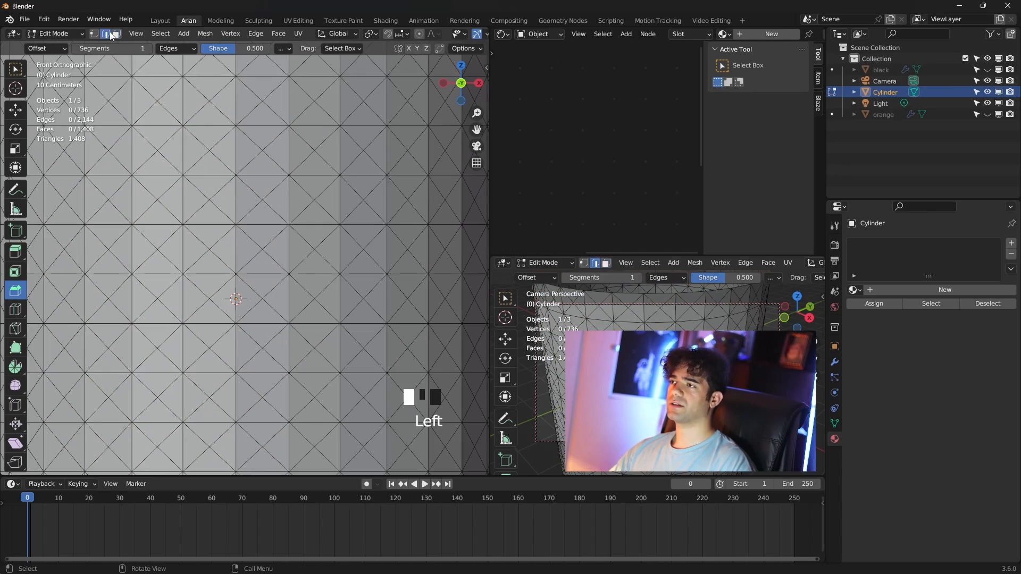
drag(254, 181, 277, 213)
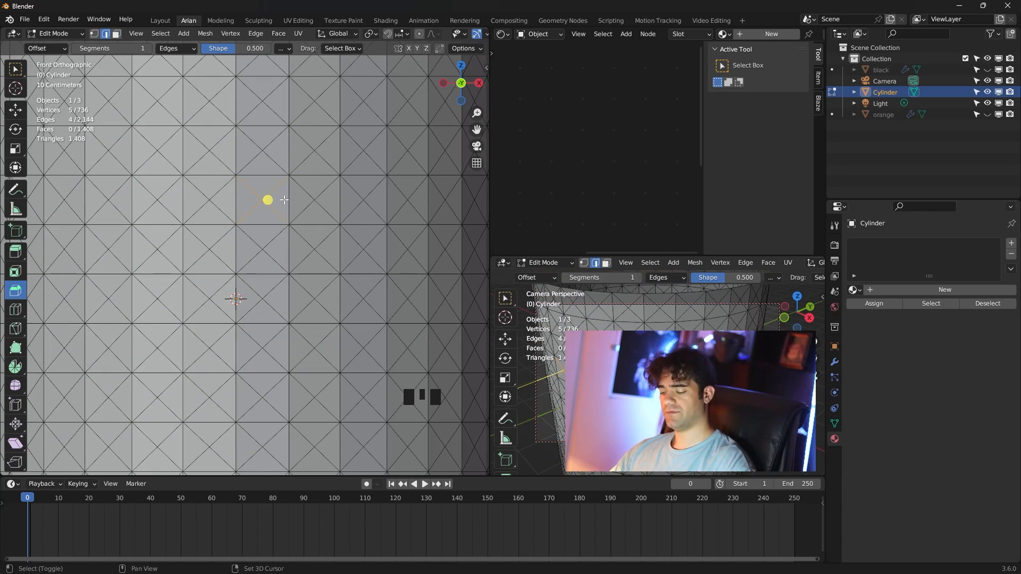
key(shift+g)
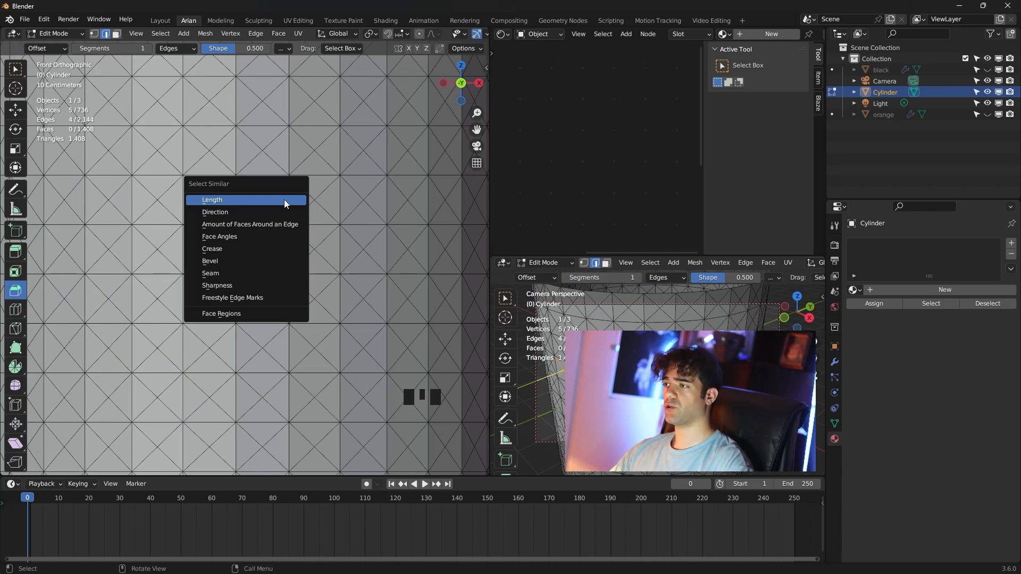
click(227, 200)
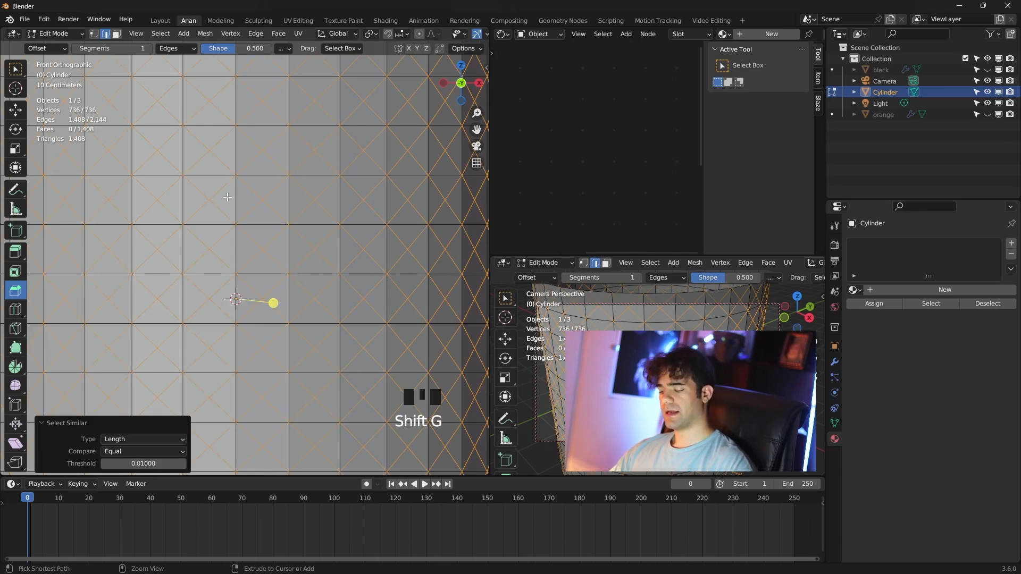
- Invert the selection and dissolve the horizontal and vertical grid edges so only the diagonal lattice divides the cylinder wall
key(ctrl+i)
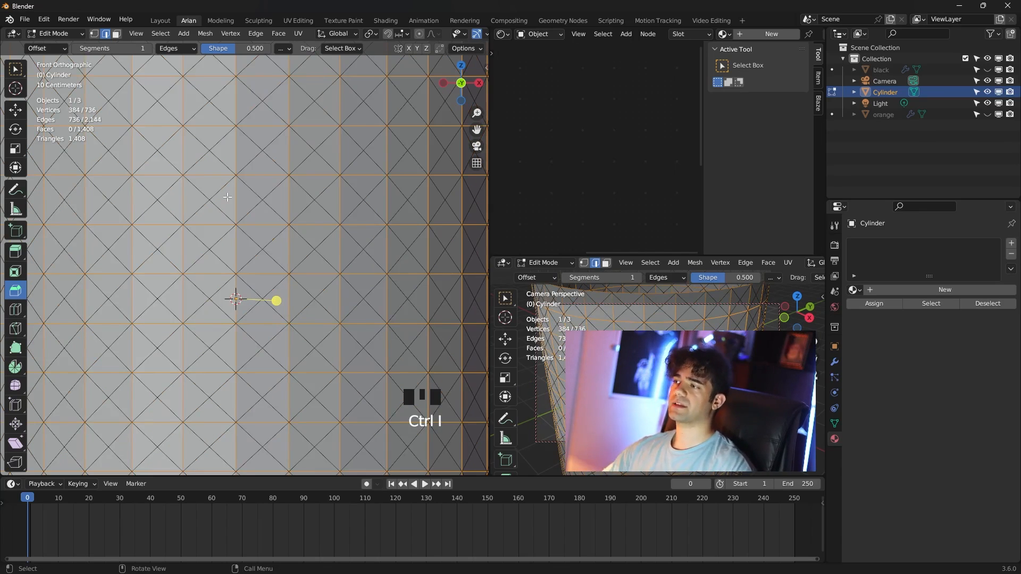
scroll(227, 198, down, 2)
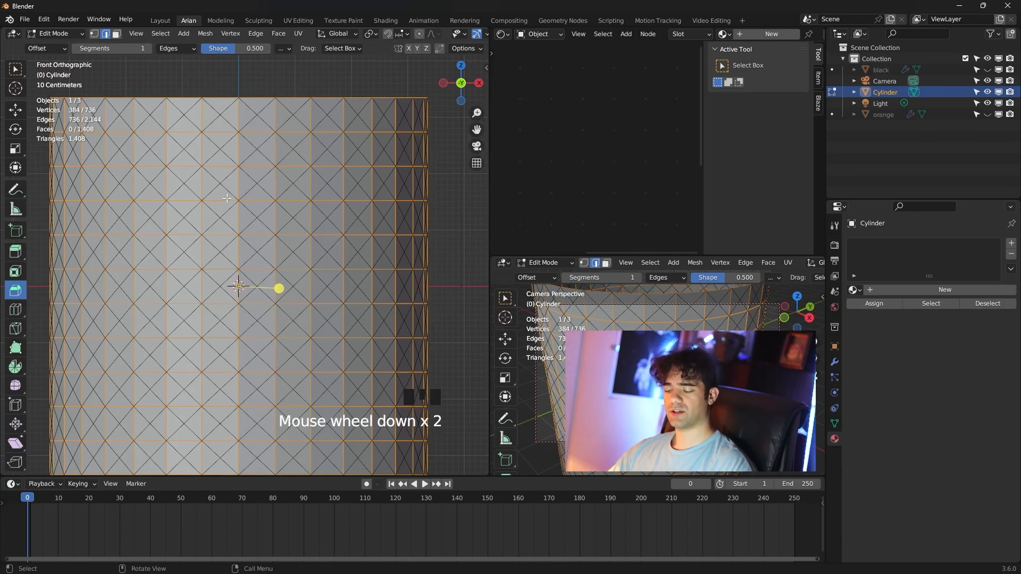
key(ctrl+x)
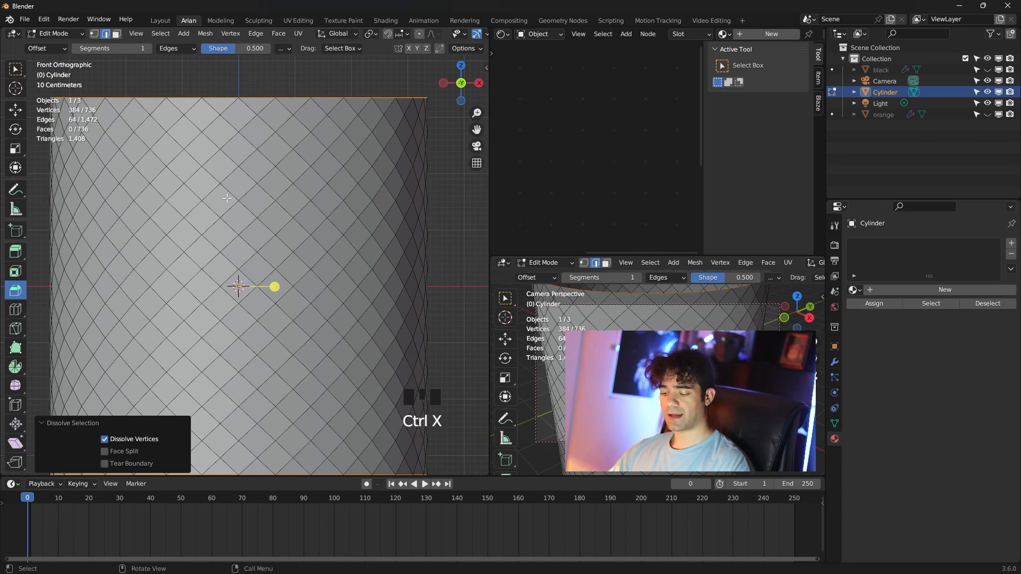
- Inset all cylinder faces individually by about 0.018 m and delete the inner faces to open the lattice holes
key(a)
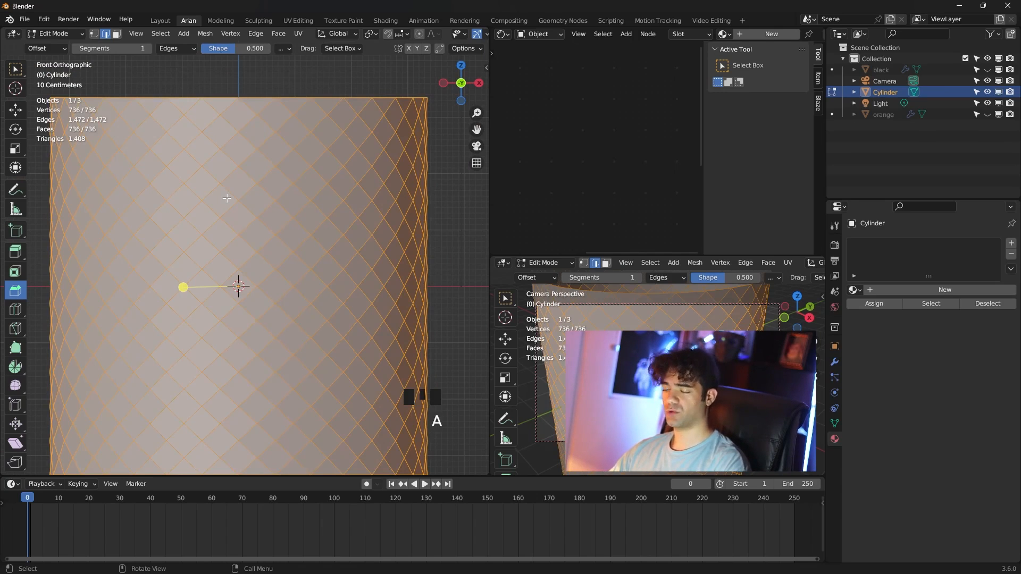
key(i)
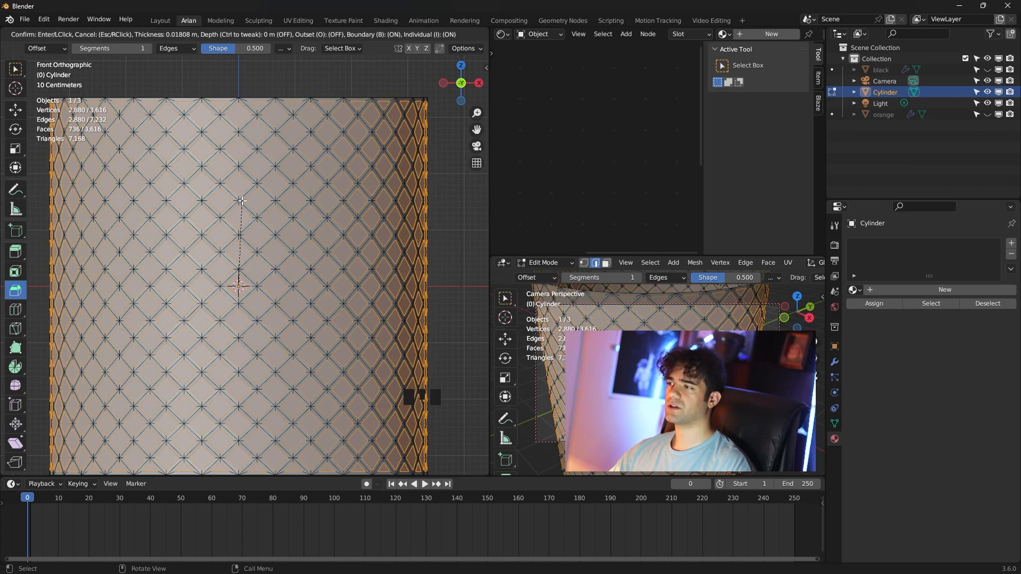
click(241, 201)
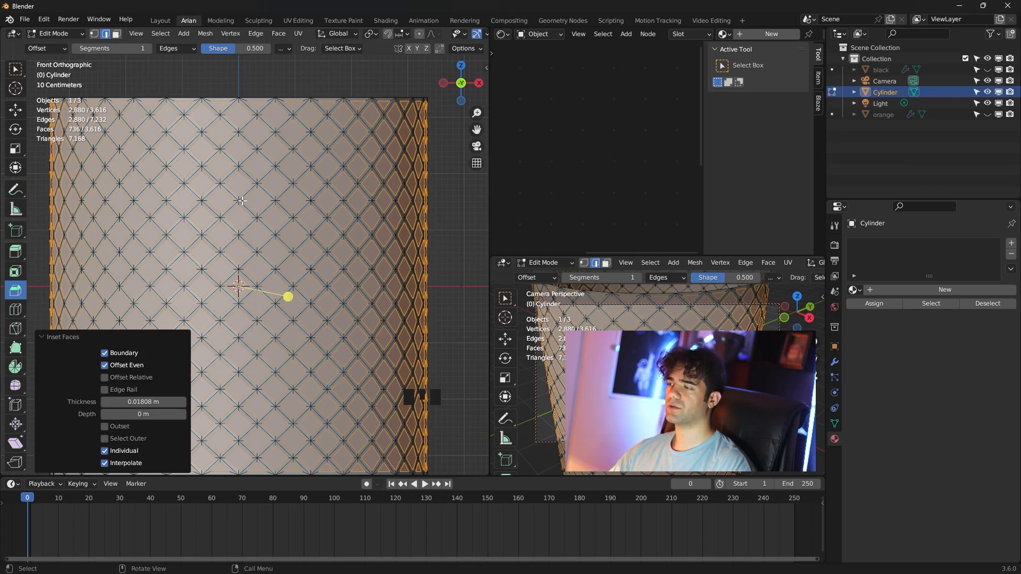
key(x)
click(260, 248)
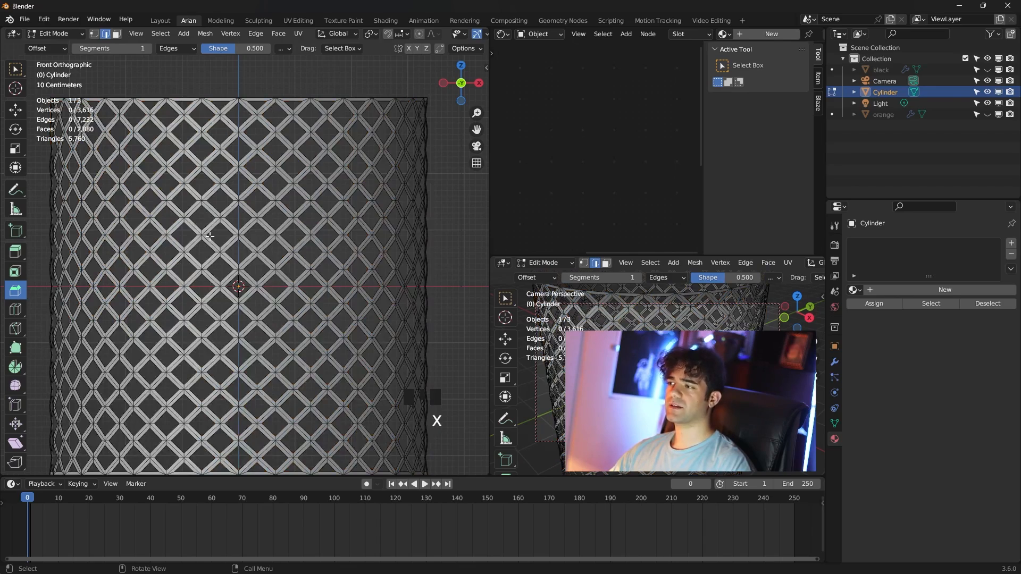
- Extrude the lattice cylinder's top edge loop upward along Z by about 0.4 m to form a solid rim band
scroll(266, 239, down, 2)
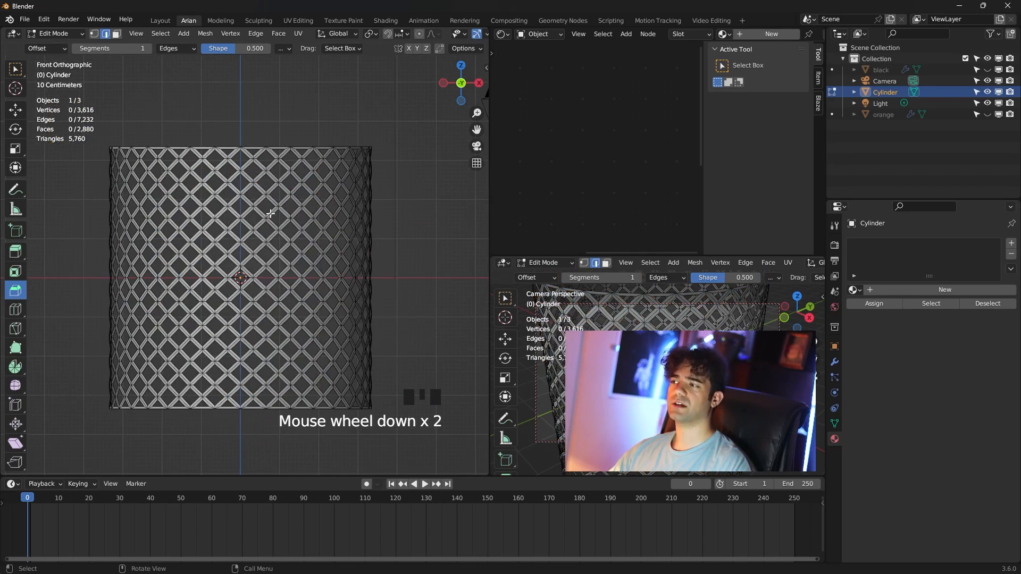
scroll(275, 216, up, 3)
scroll(274, 217, down, 3)
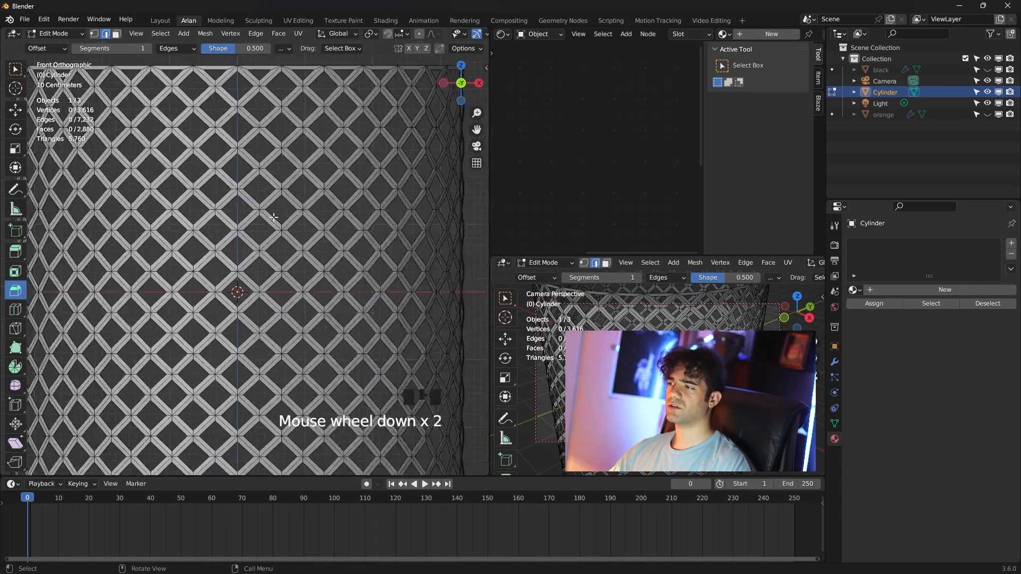
scroll(274, 217, down, 2)
scroll(270, 221, up, 2)
scroll(266, 224, down, 1)
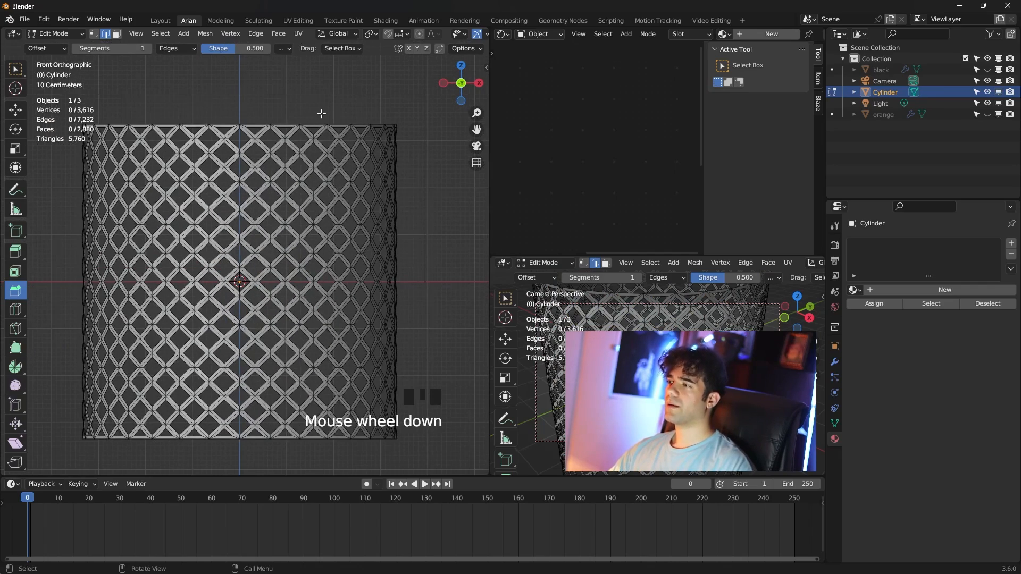
shift+middle_drag(319, 115, 324, 143)
shift+scroll(326, 146, down, 1)
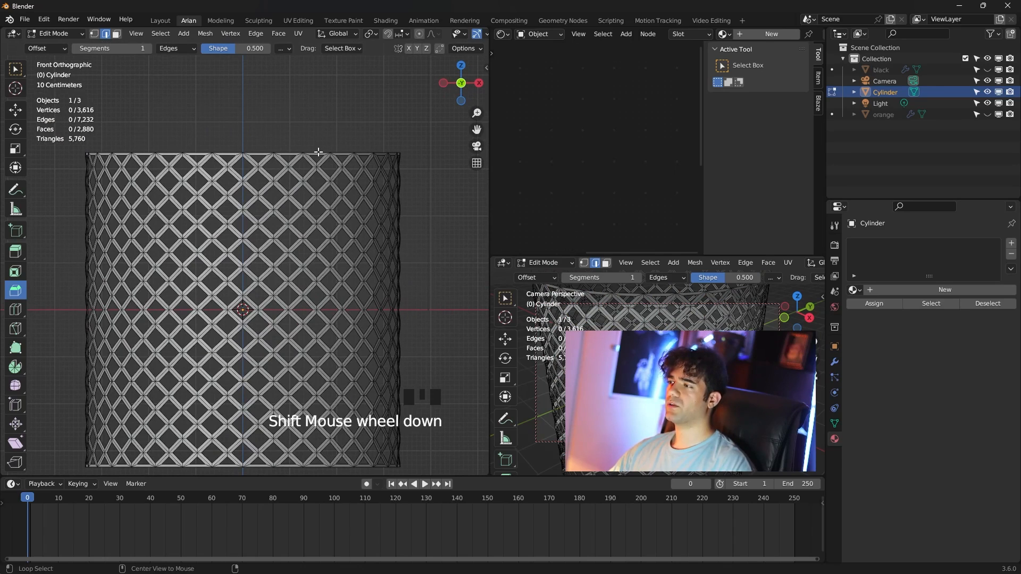
alt+click(317, 153)
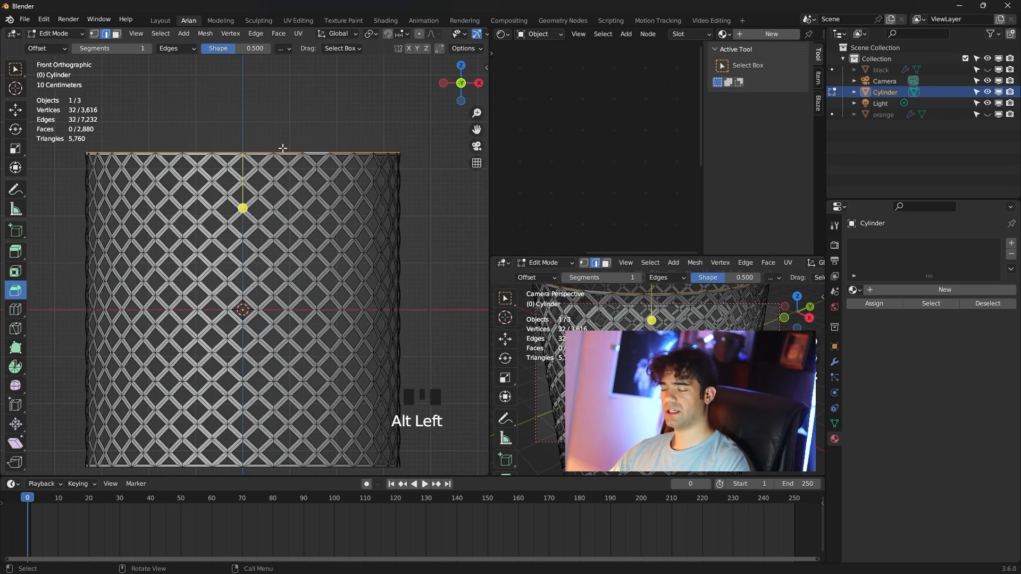
key(e)
key(z)
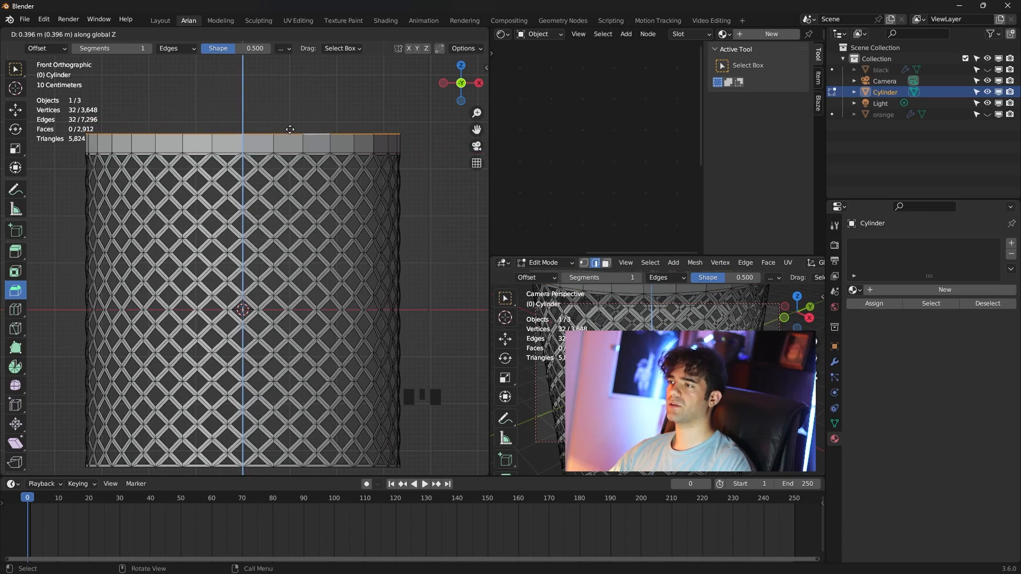
click(290, 129)
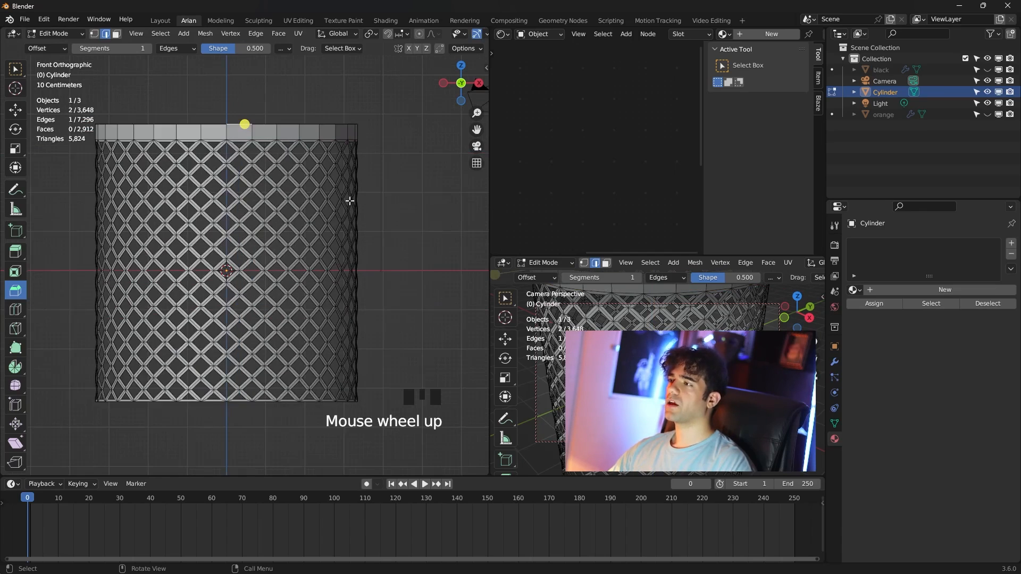
- In wireframe shading, select the lower half of the net and scale it to about 0.93 with proportional editing enabled
mouse_move(349, 201)
shift+middle_down()
mouse_move(338, 222)
mouse_move(361, 195)
shift+middle_up()
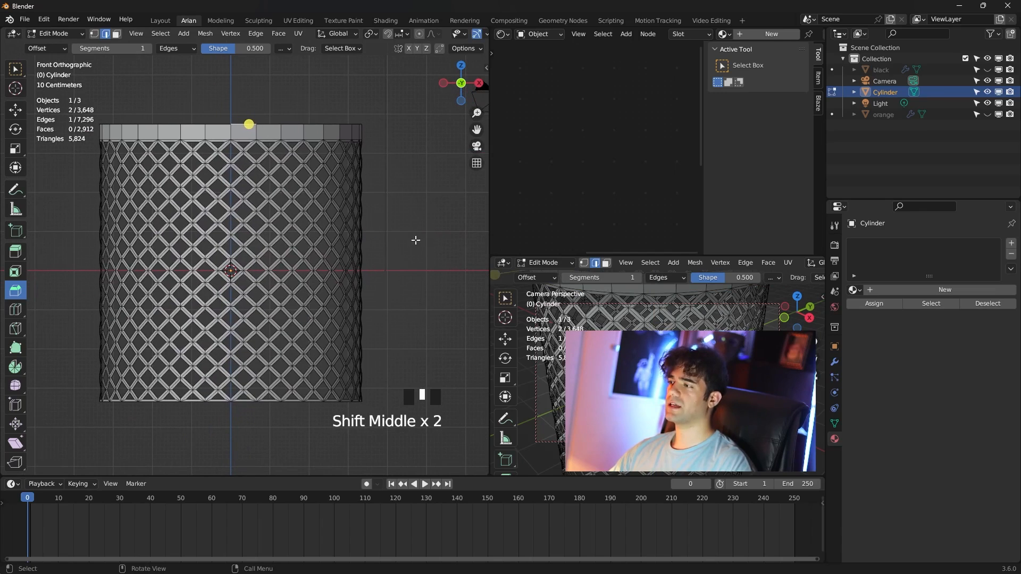
key(z)
drag(437, 250, 60, 451)
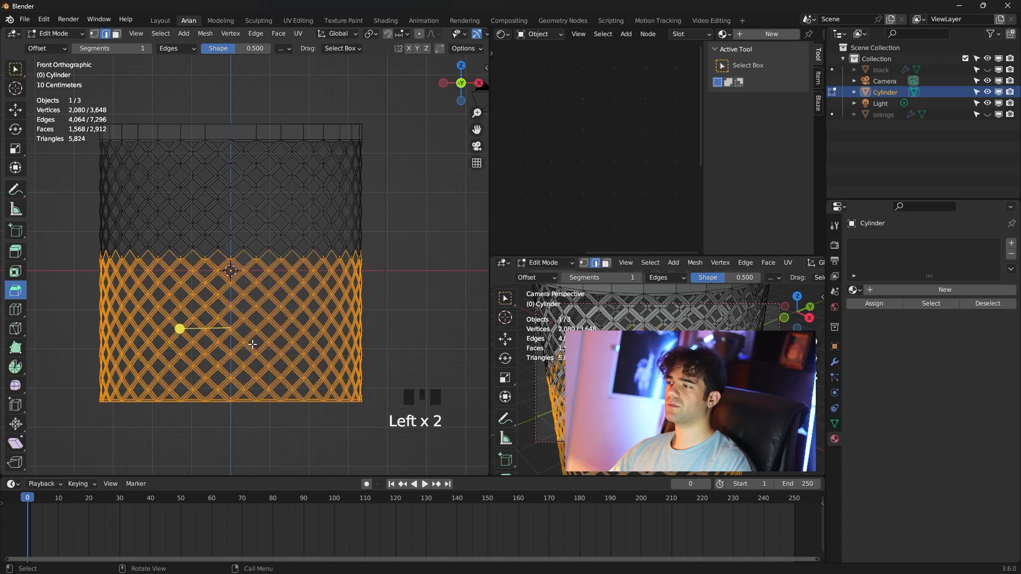
click(421, 34)
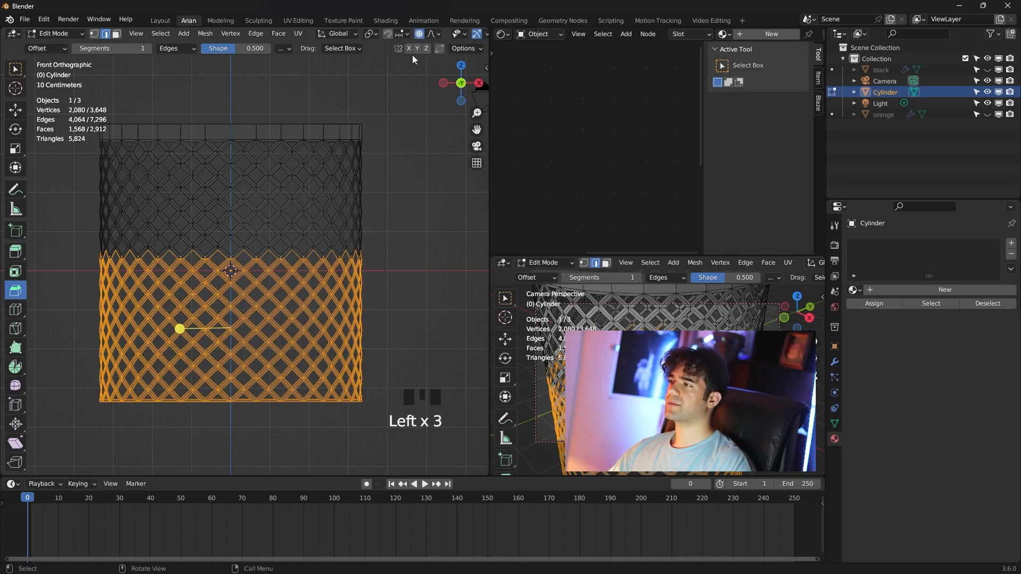
key(s)
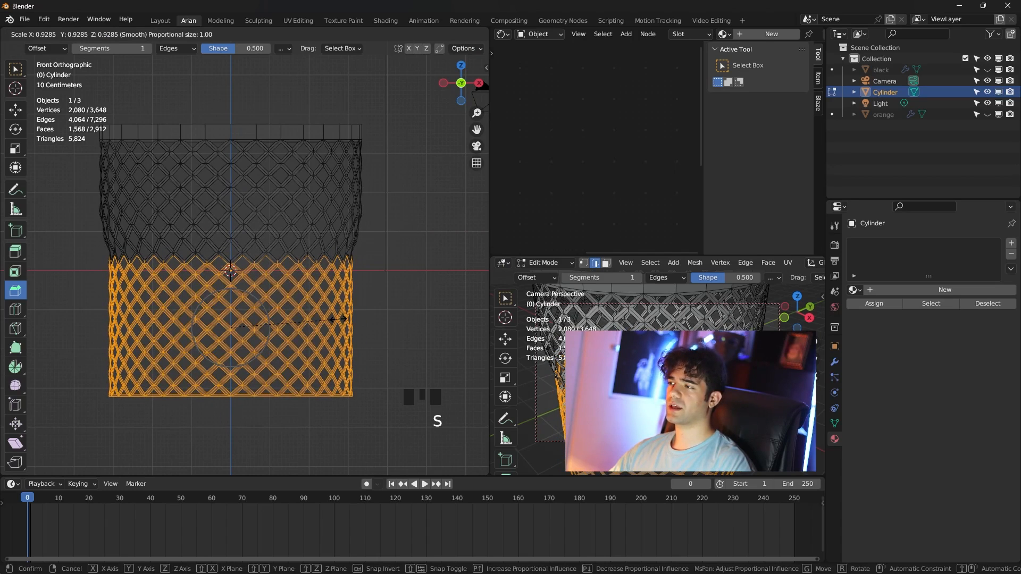
click(335, 319)
- Return to Object Mode and switch the viewport to solid shading to view the net in perspective
key(Tab)
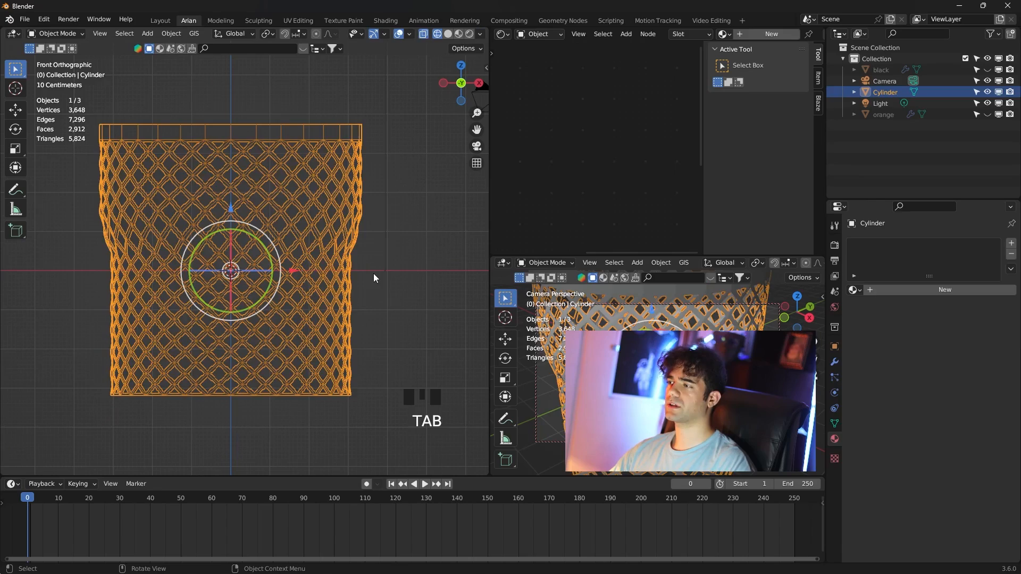
click(376, 251)
key(z)
middle_drag(337, 277, 310, 256)
scroll(313, 254, up, 2)
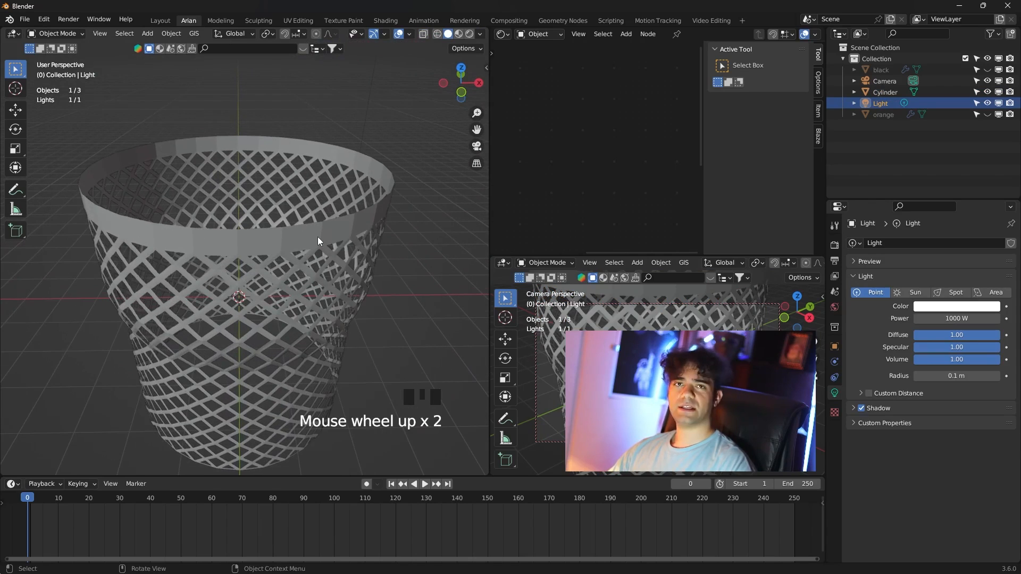
- Add a Bevel modifier and a Solidify modifier to the net cylinder
click(298, 242)
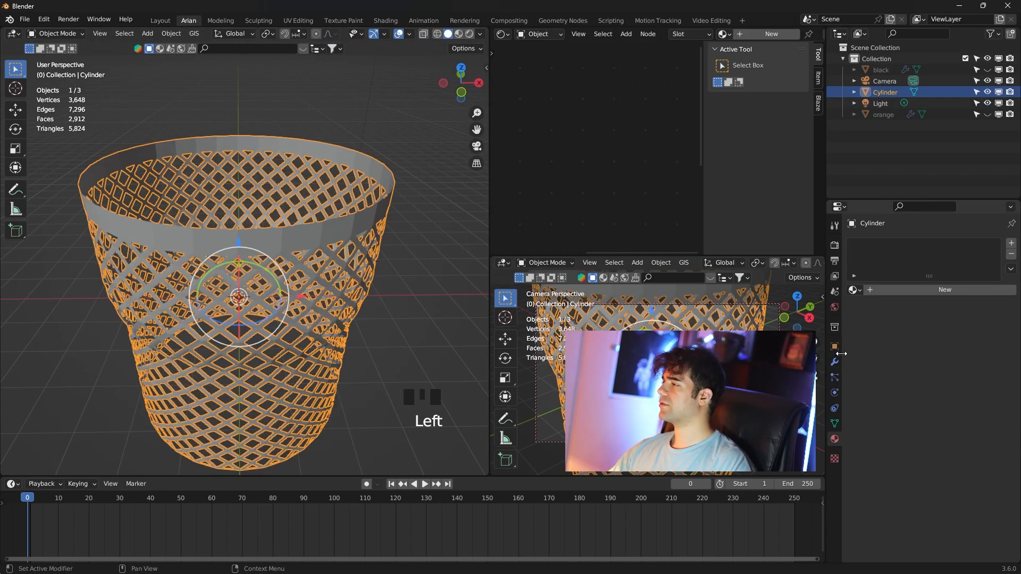
click(834, 363)
click(901, 244)
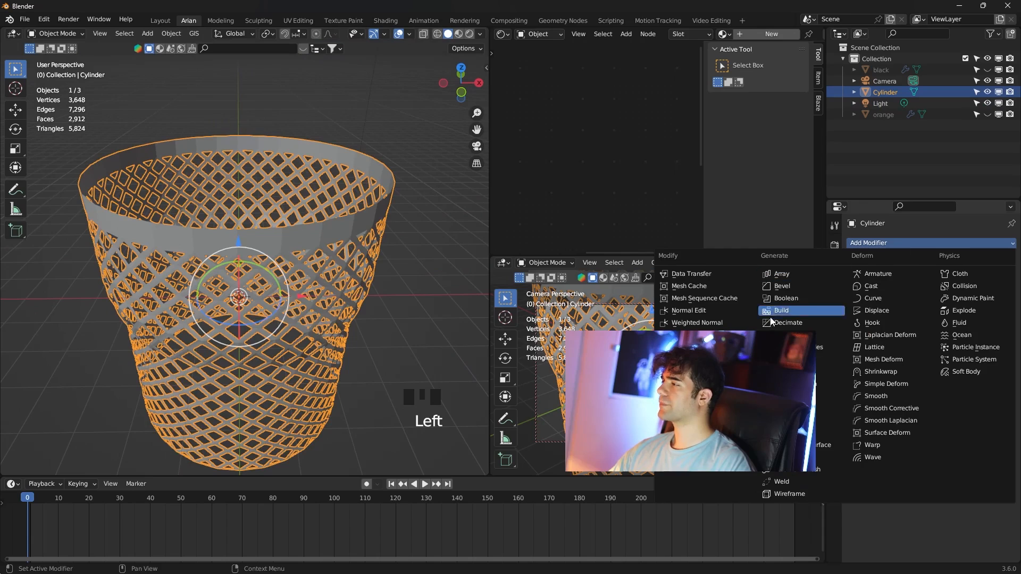
click(803, 285)
click(904, 243)
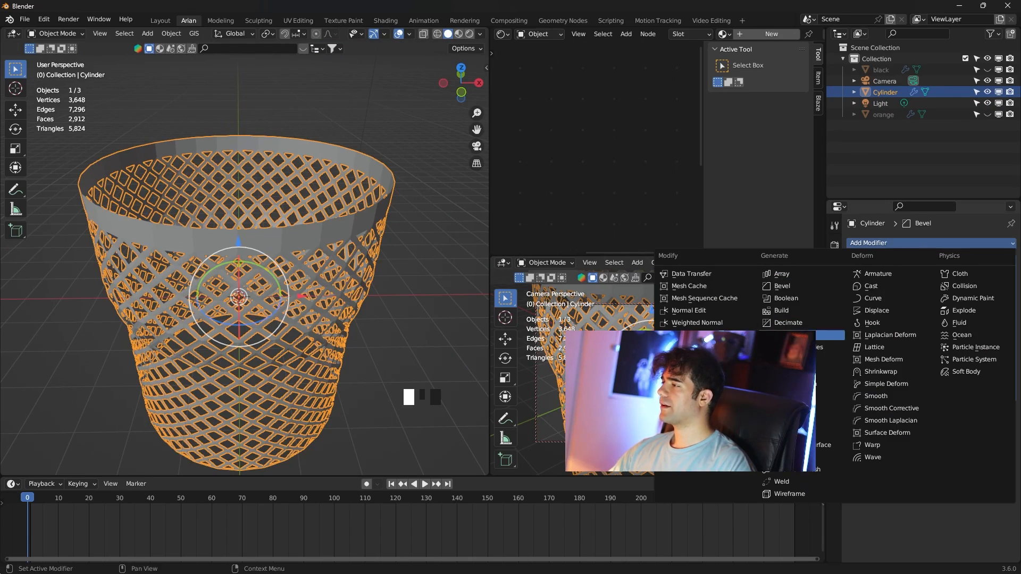
click(798, 433)
- Try a Solidify thickness of 0.08 m on the net and undo the change
mouse_move(433, 280)
middle_down()
mouse_move(414, 292)
mouse_move(424, 284)
middle_up()
scroll(416, 288, up, 2)
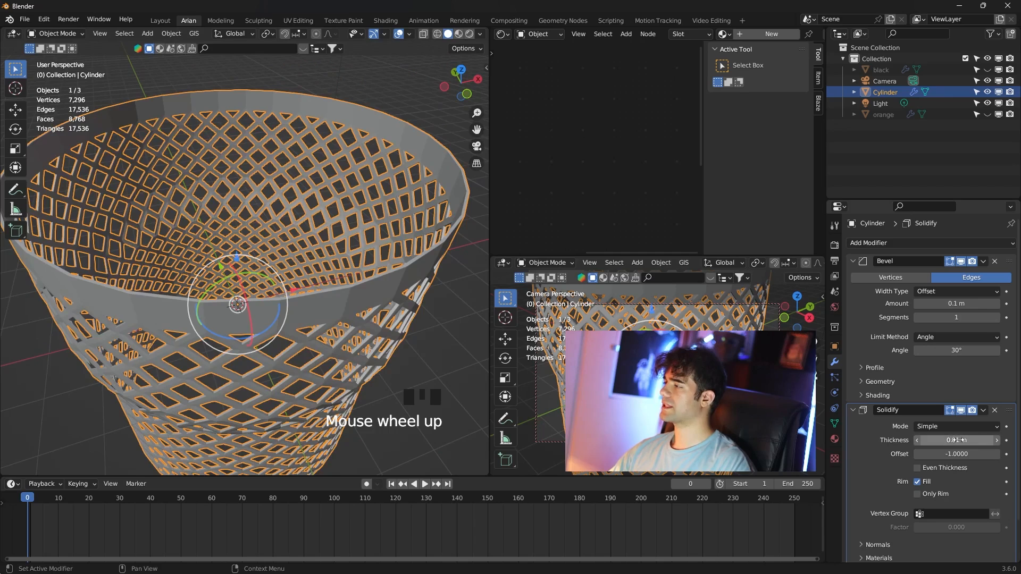
mouse_move(956, 441)
mouse_down()
mouse_move(974, 440)
mouse_move(955, 441)
mouse_up()
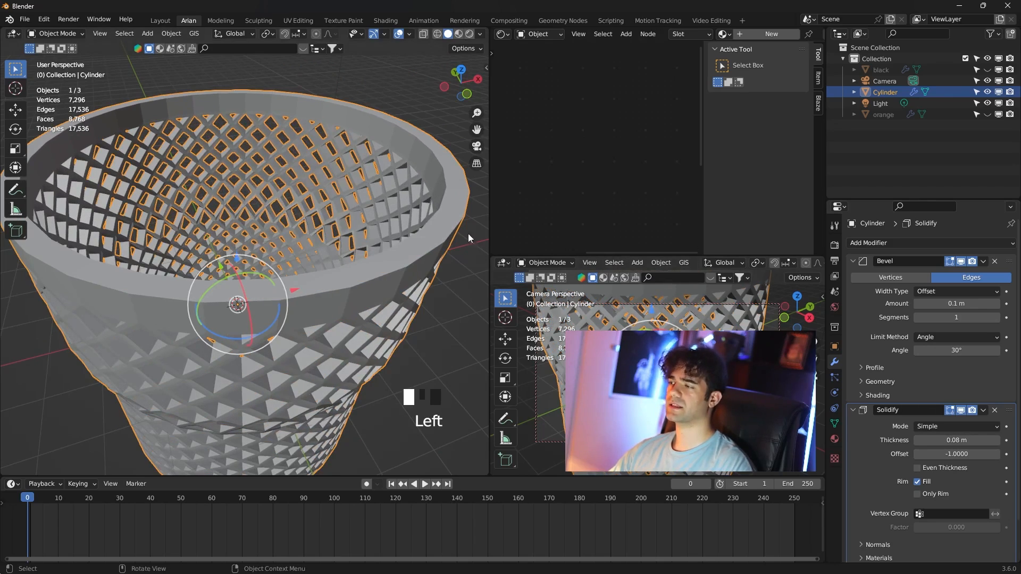
key(ctrl+z)
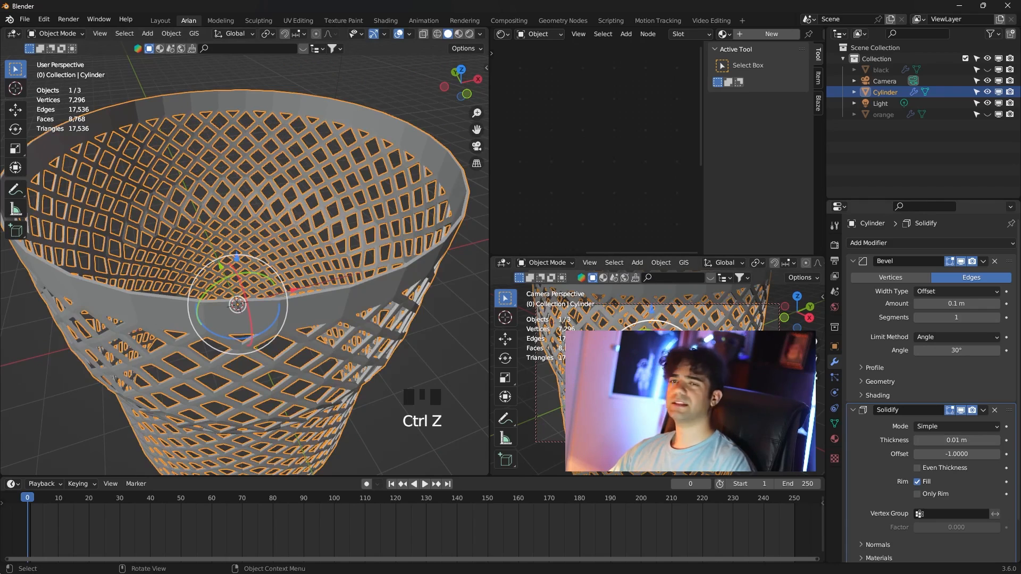
- Deselect the net and add a Bezier circle with a 1 m radius at the world origin
click(407, 92)
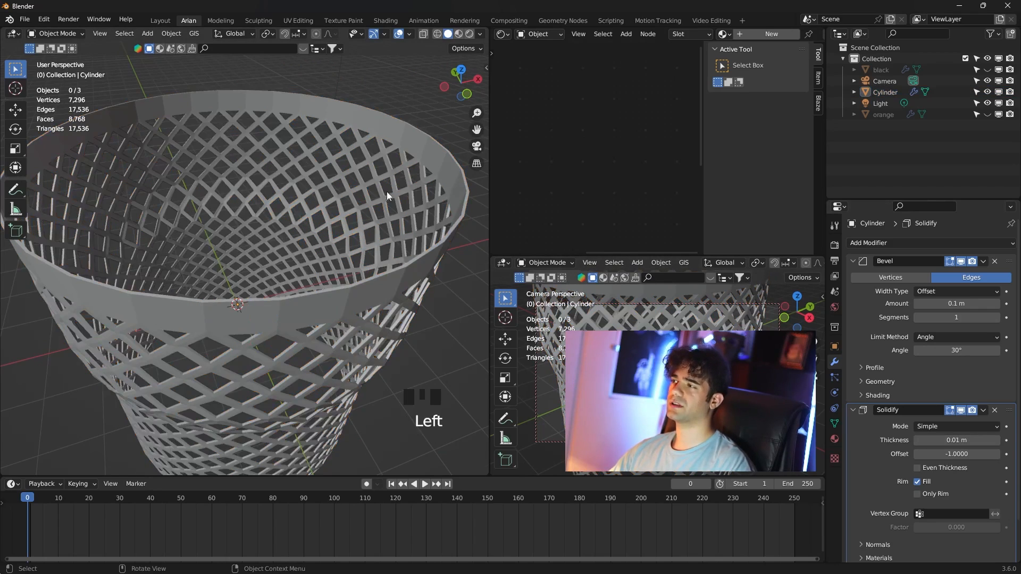
scroll(383, 239, down, 3)
middle_drag(379, 264, 229, 281)
scroll(221, 283, down, 1)
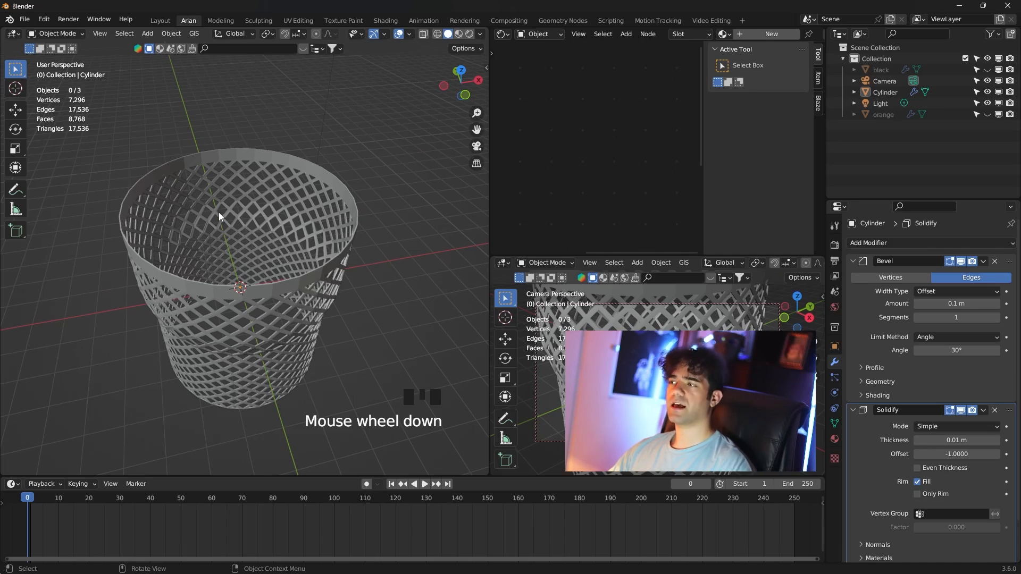
key(shift+a)
mouse_move(155, 194)
click(238, 208)
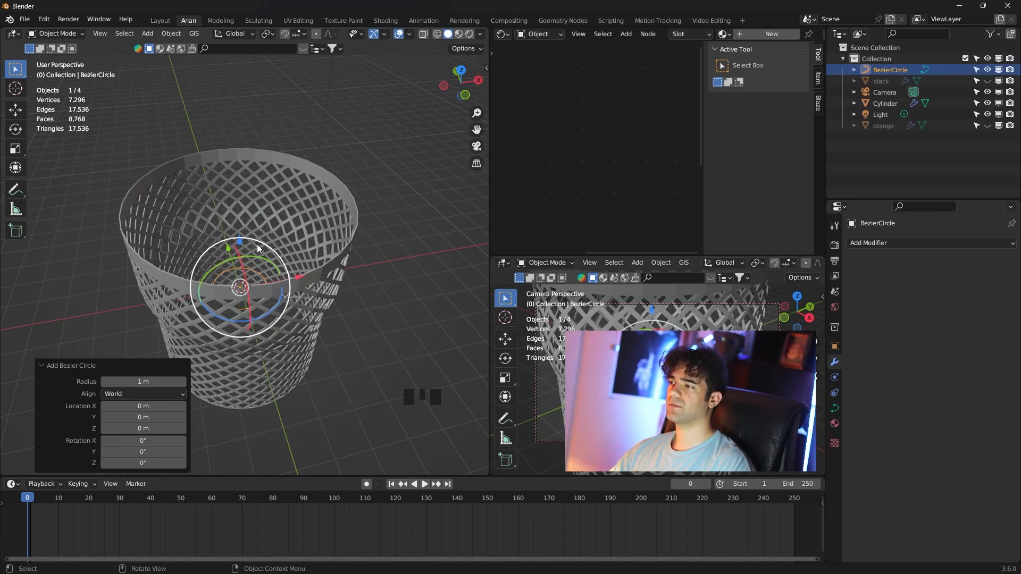
- Raise the Bezier circle about 3 m along Z and scale it uniformly by about 3.19 to roughly match the net's opening
key(g)
key(z)
click(261, 213)
key(s)
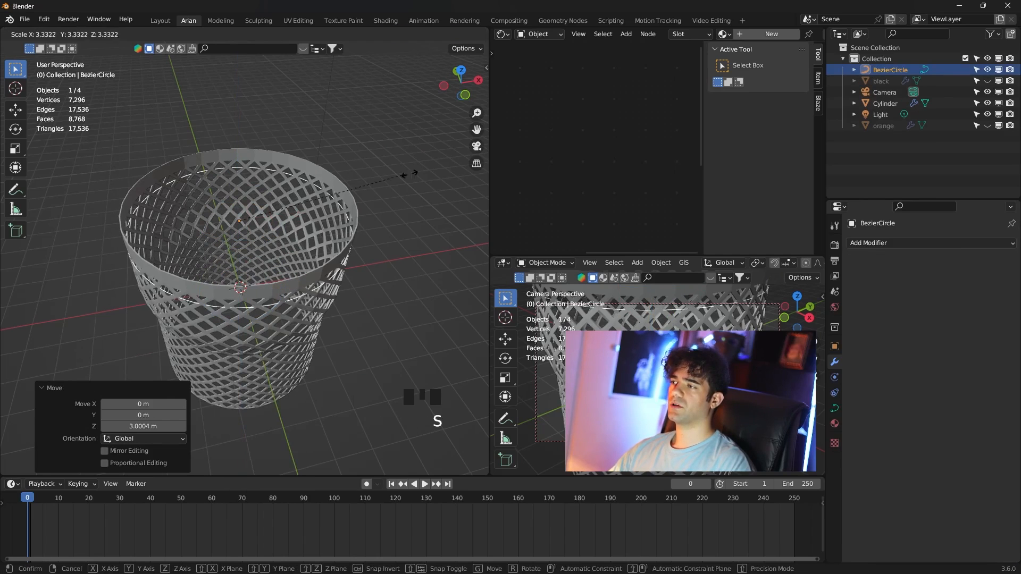
click(401, 183)
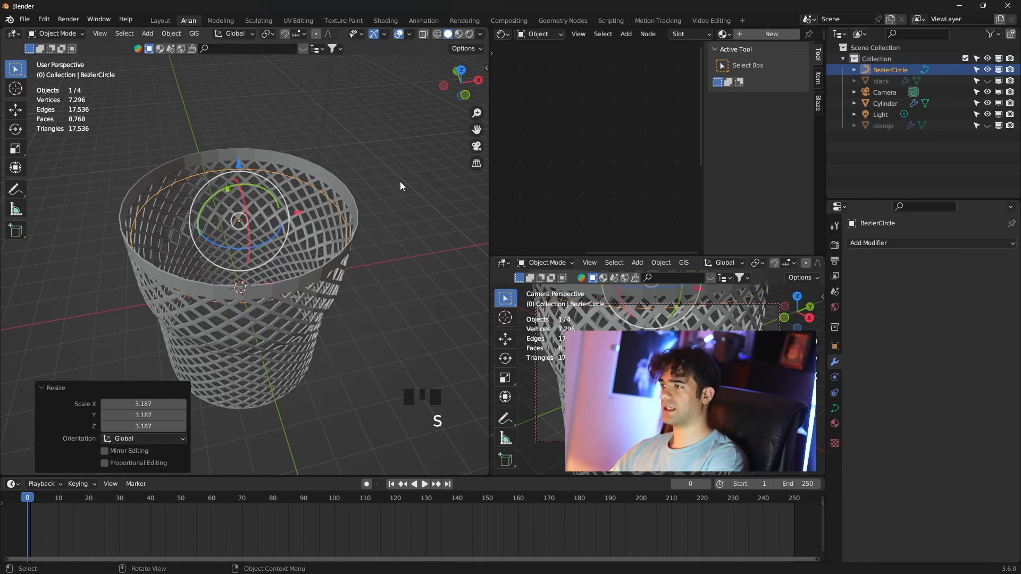
- Shift the circle along X in top view, ending with a move of about -0.18 m, to line it up with the net
key(KP_7)
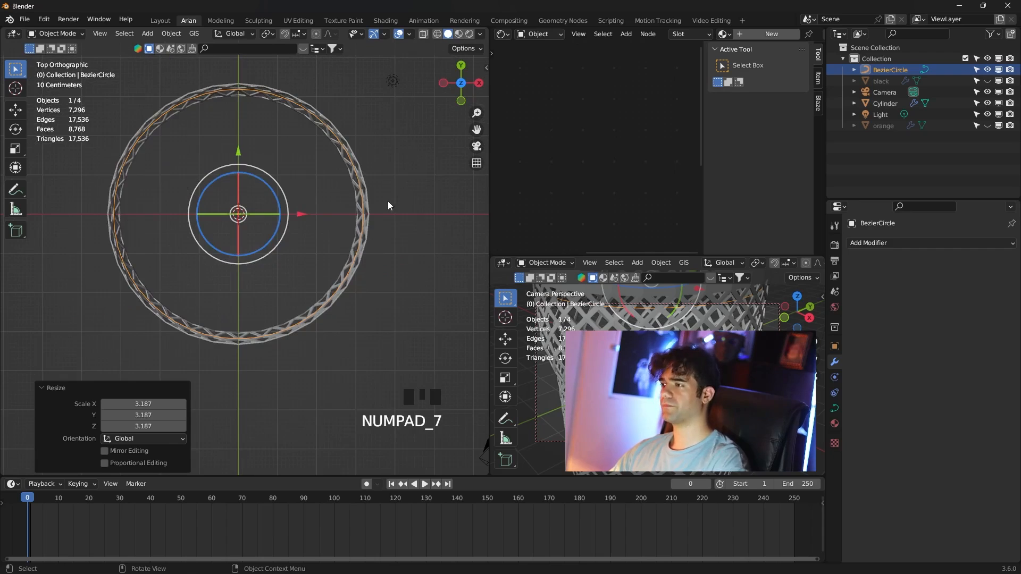
click(296, 215)
click(290, 210)
click(302, 213)
drag(306, 214, 296, 215)
middle_drag(331, 228, 413, 287)
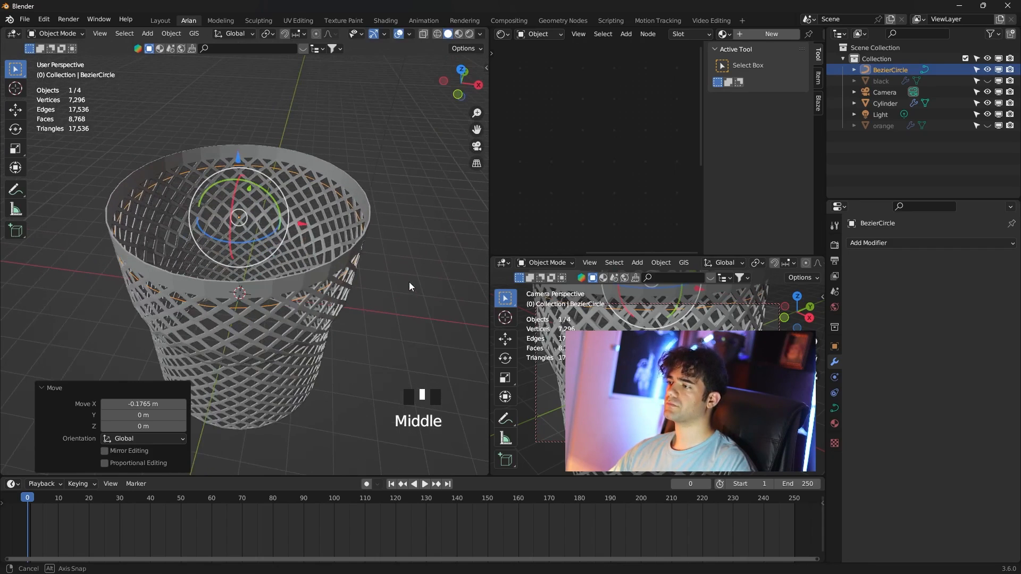
- Give the Bezier circle a round bevel with a depth of 0.04 m to form a tubular rim
click(835, 409)
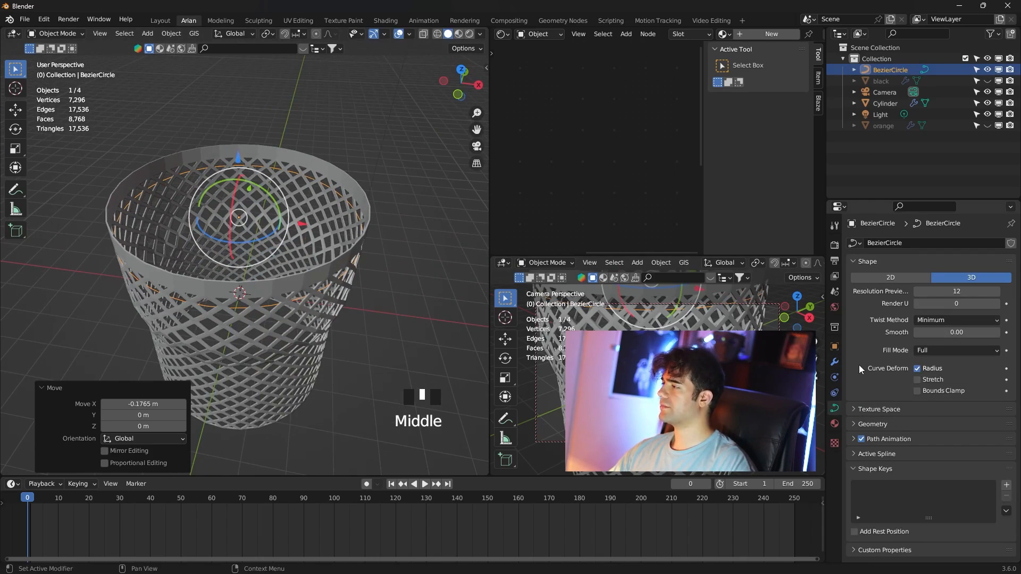
click(882, 424)
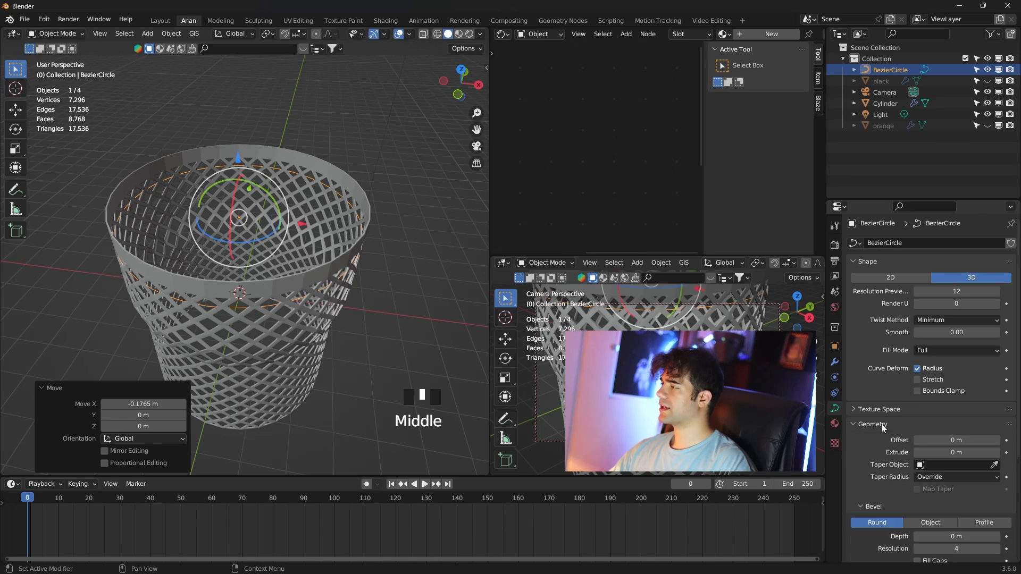
scroll(856, 454, down, 3)
scroll(871, 465, down, 1)
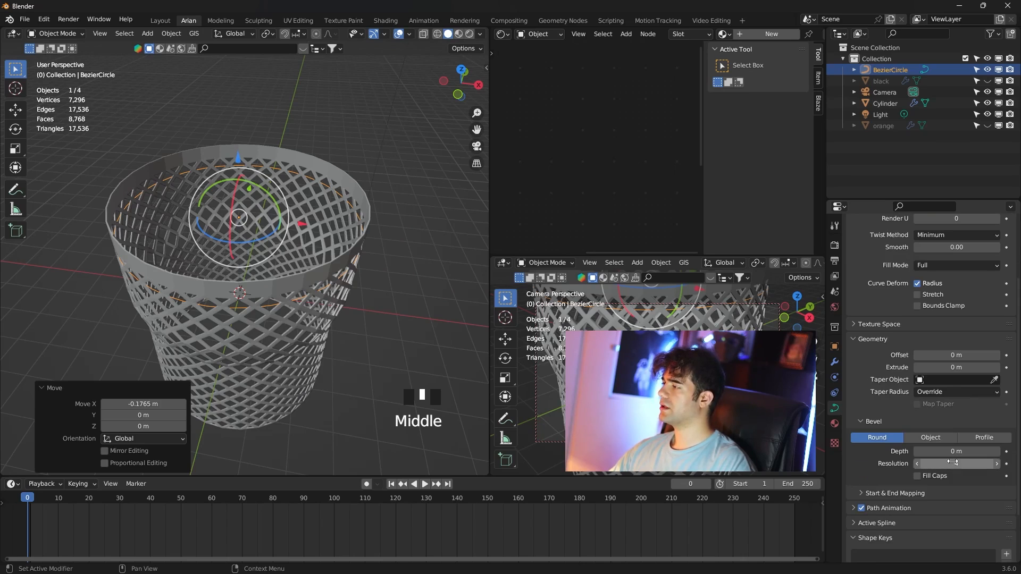
mouse_move(955, 451)
mouse_down()
mouse_move(979, 452)
mouse_move(958, 451)
mouse_up()
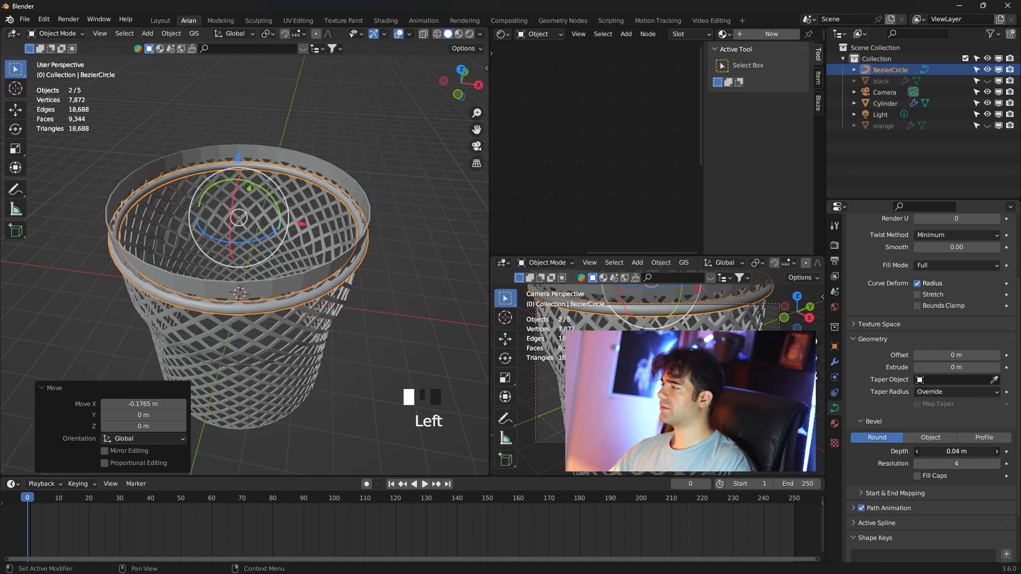
- Raise the rim about 0.71 m along Z onto the net's upper edge, check its fit from above and deselect it
drag(238, 158, 238, 132)
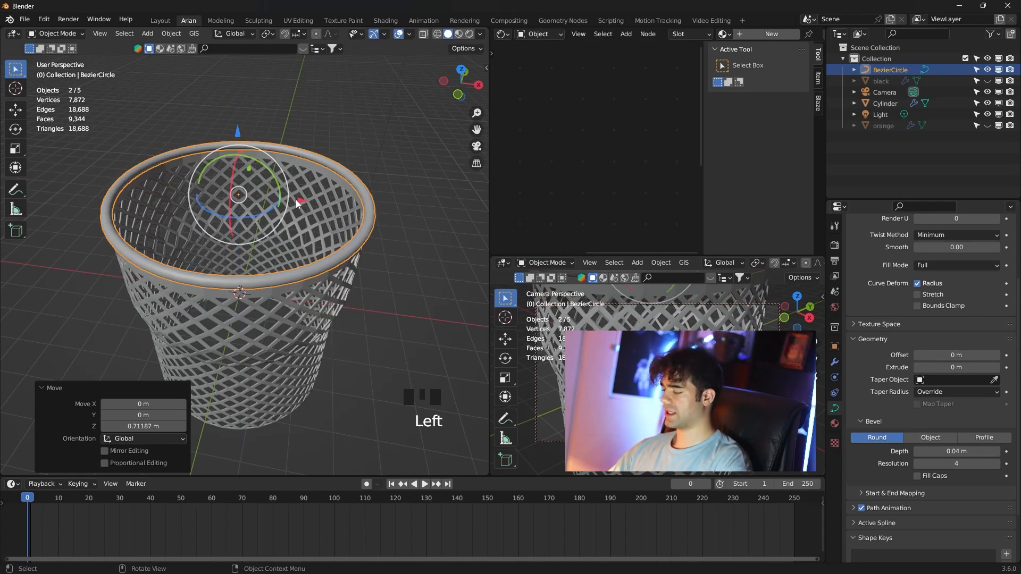
key(KP_7)
shift+middle_drag(296, 213, 317, 222)
click(413, 226)
scroll(394, 249, down, 2)
middle_drag(371, 266, 344, 257)
scroll(353, 263, down, 2)
scroll(365, 321, up, 1)
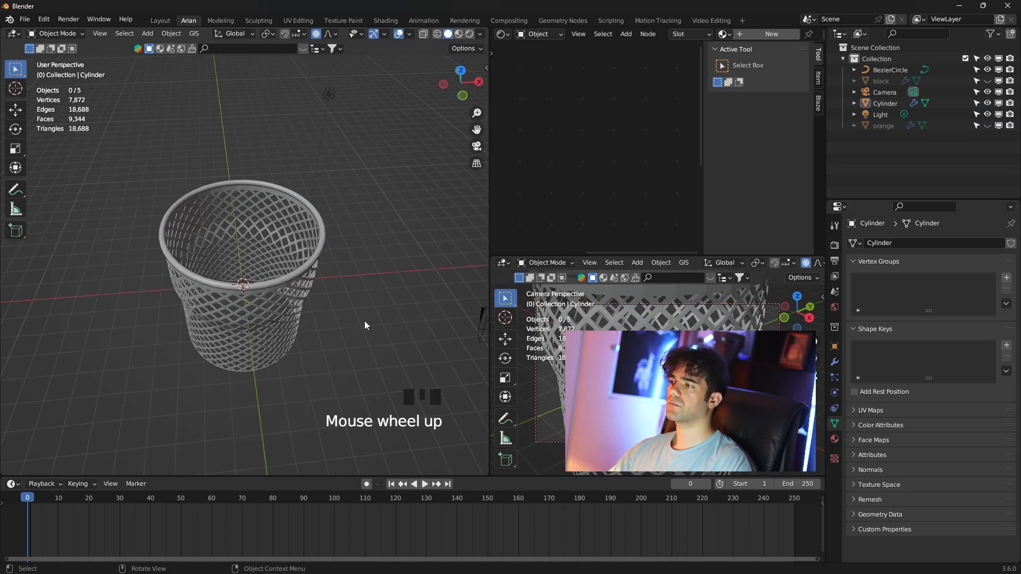
middle_drag(357, 330, 351, 285)
- Show the hoop in a front orthographic view with wireframe shading and leave all objects deselected
key(KP_1)
scroll(353, 298, up, 3)
click(311, 251)
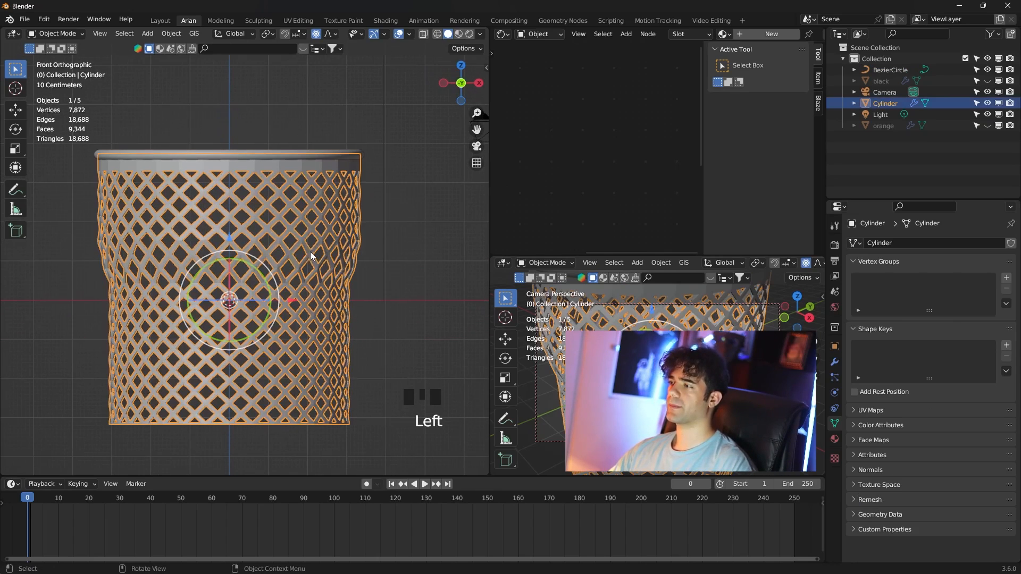
key(z)
click(291, 314)
click(433, 278)
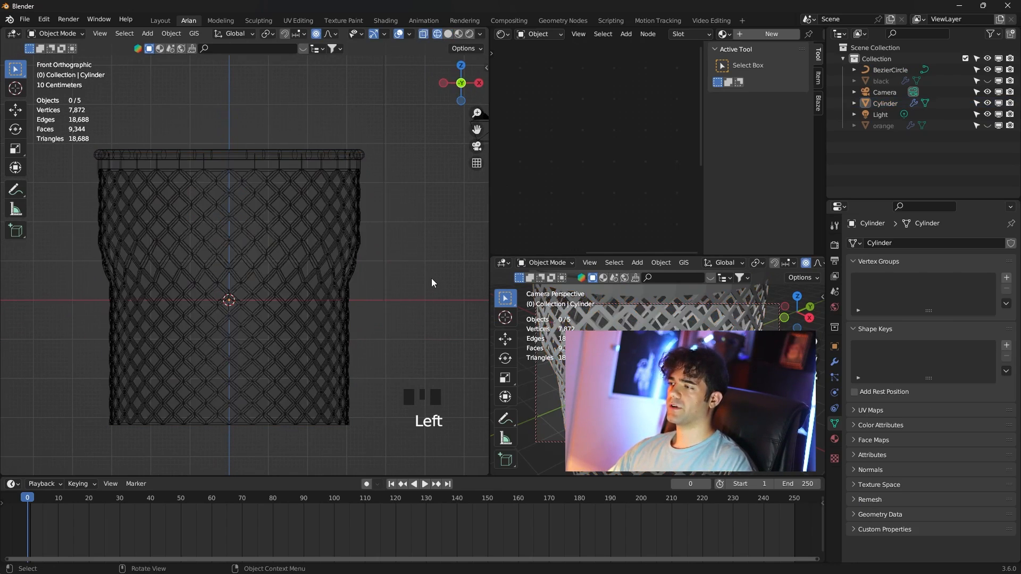
drag(427, 243, 85, 454)
click(391, 313)
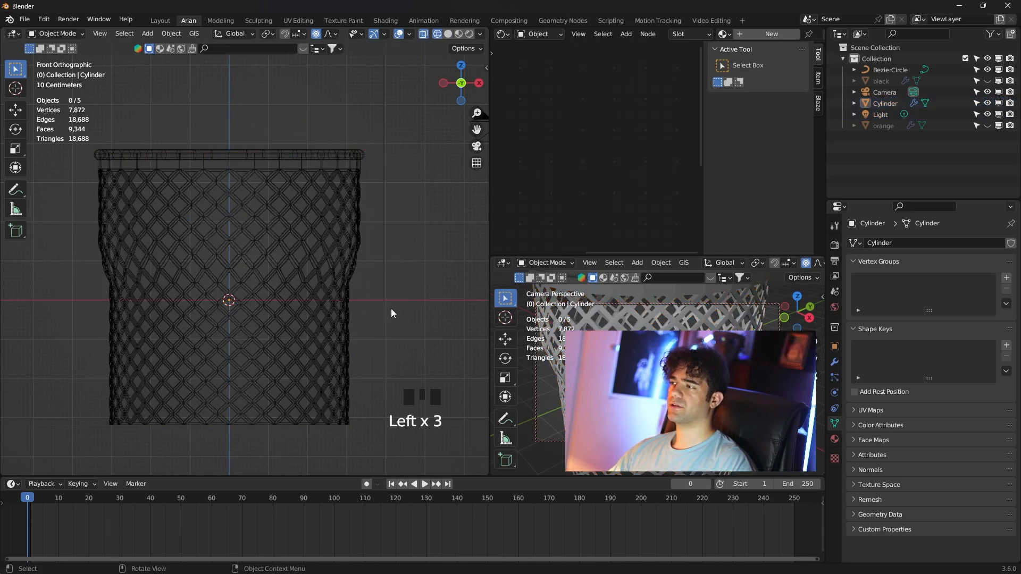
- Select the net's geometry below its upper band in Edit Mode and scale it inward with smooth proportional editing, adjusting the influence radius
click(331, 300)
key(Tab)
drag(426, 240, 93, 448)
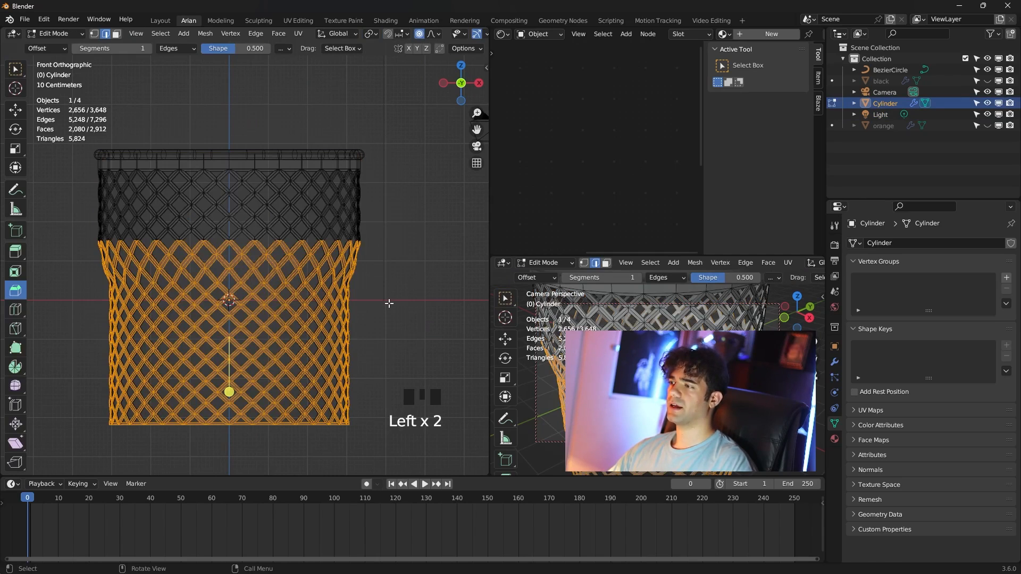
key(s)
scroll(381, 296, up, 8)
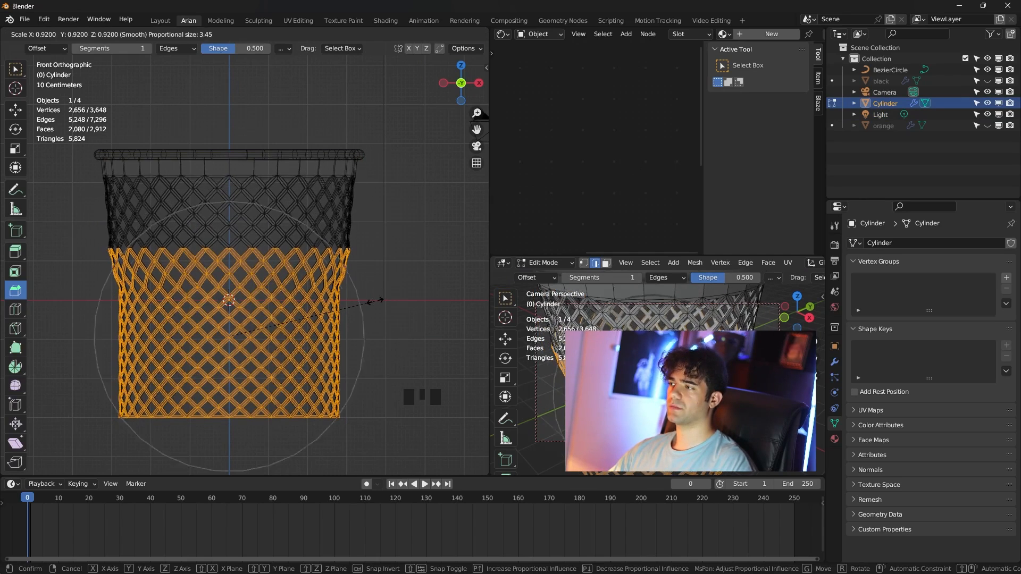
scroll(380, 301, down, 6)
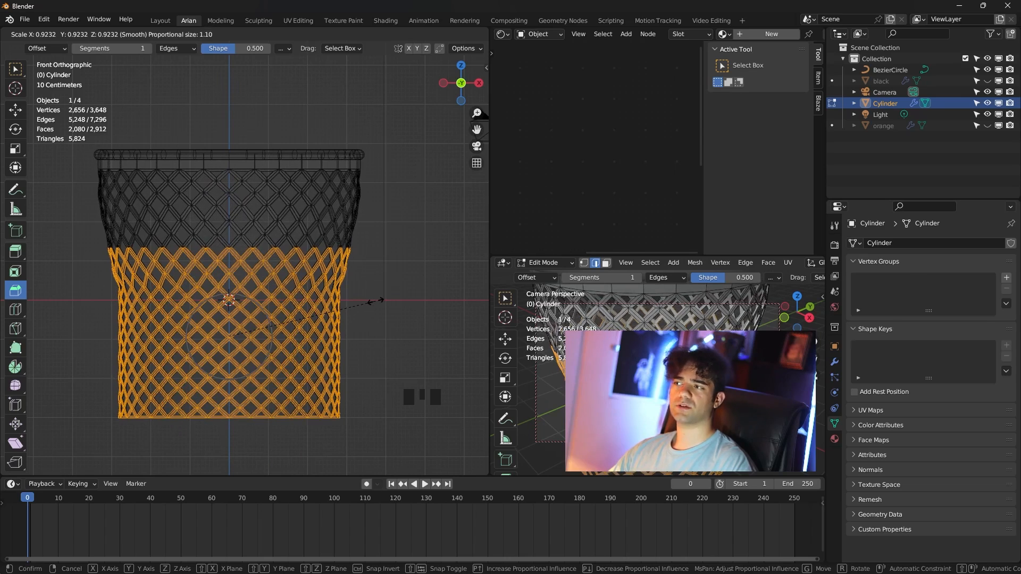
scroll(376, 302, down, 5)
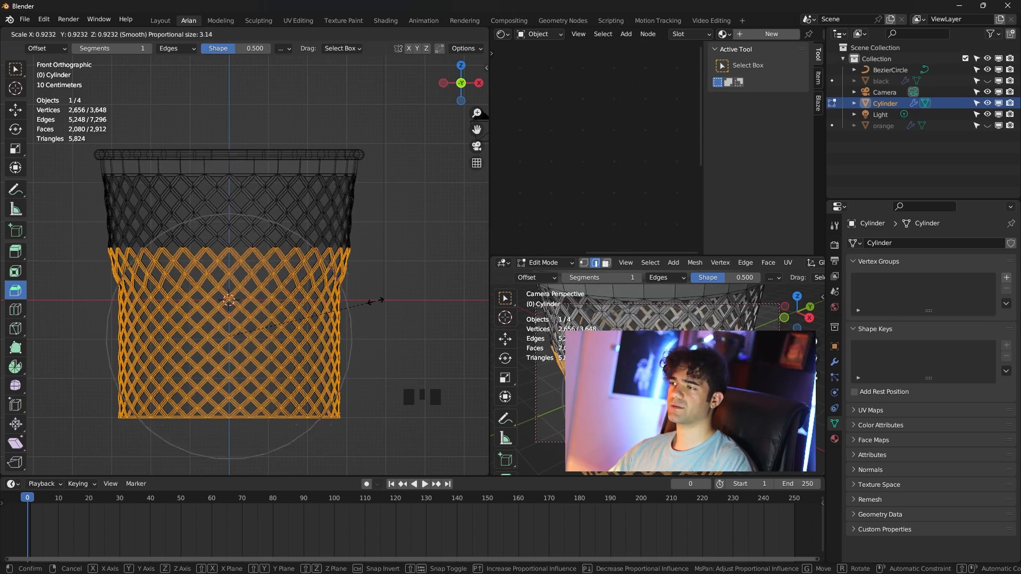
- Select the lowest third of the net and scale it to about 0.92 with a proportional size of 1.21
drag(391, 325, 96, 435)
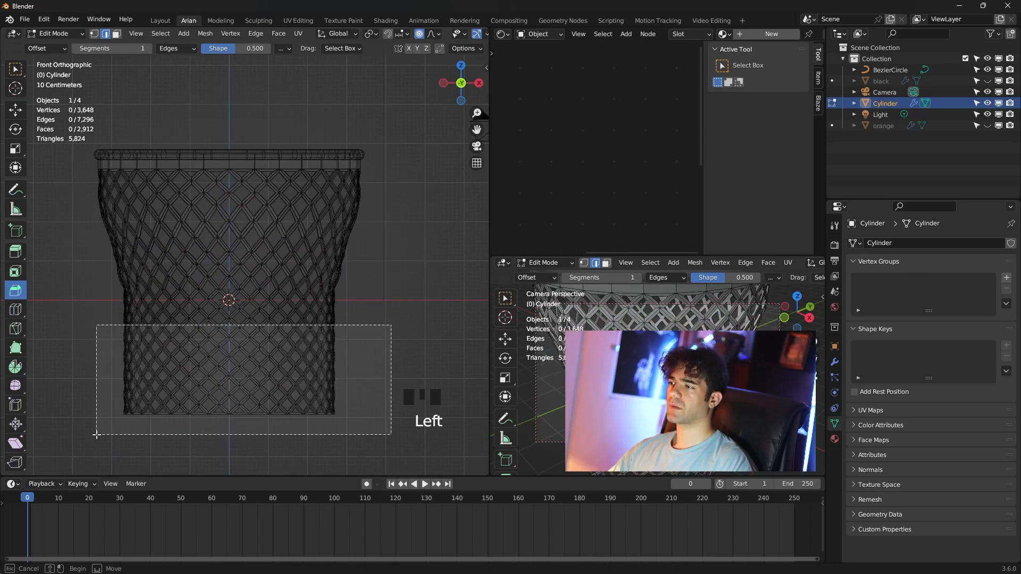
scroll(293, 378, up, 2)
scroll(294, 378, down, 2)
key(s)
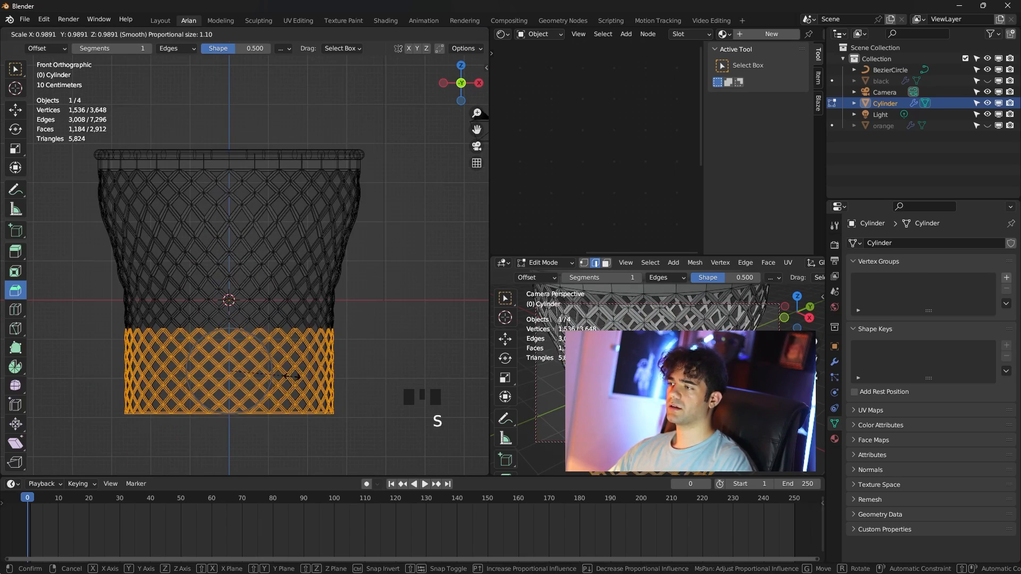
scroll(287, 385, down, 1)
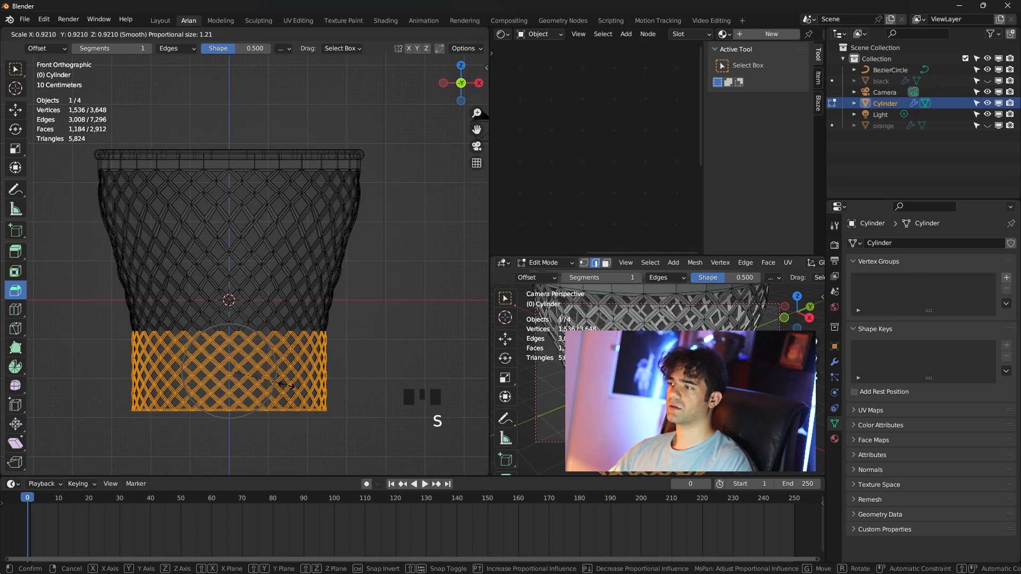
click(288, 385)
- Return to Object Mode, restore solid shading and deselect the net to view the tapered hoop in perspective
key(Tab)
key(z)
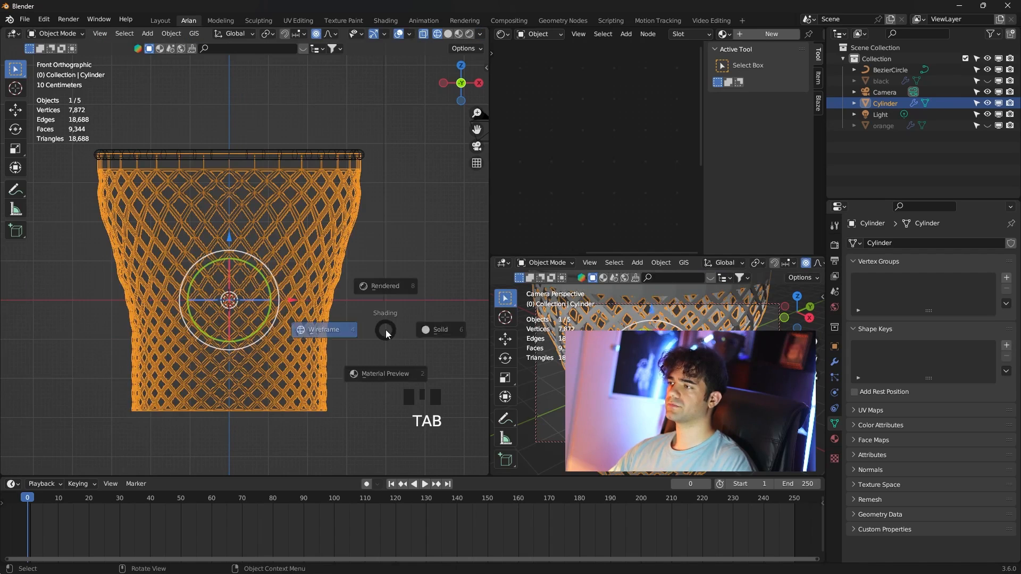
click(452, 333)
click(405, 312)
middle_drag(369, 326, 249, 312)
scroll(393, 337, down, 2)
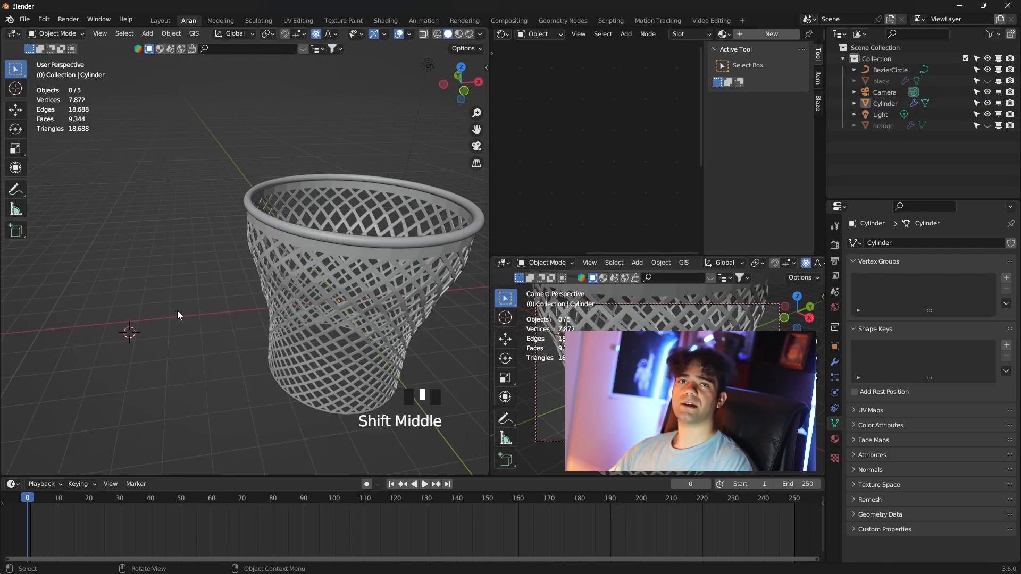
- Add a 2 m cube beside the net and move it about 2.84 m along X toward the hoop
key(shift+a)
mouse_move(168, 304)
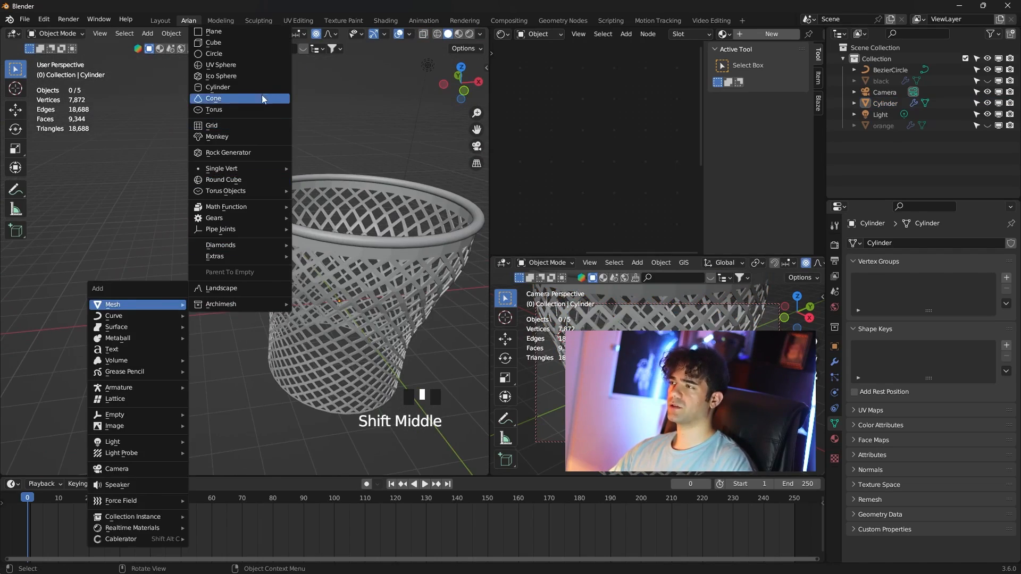
click(222, 44)
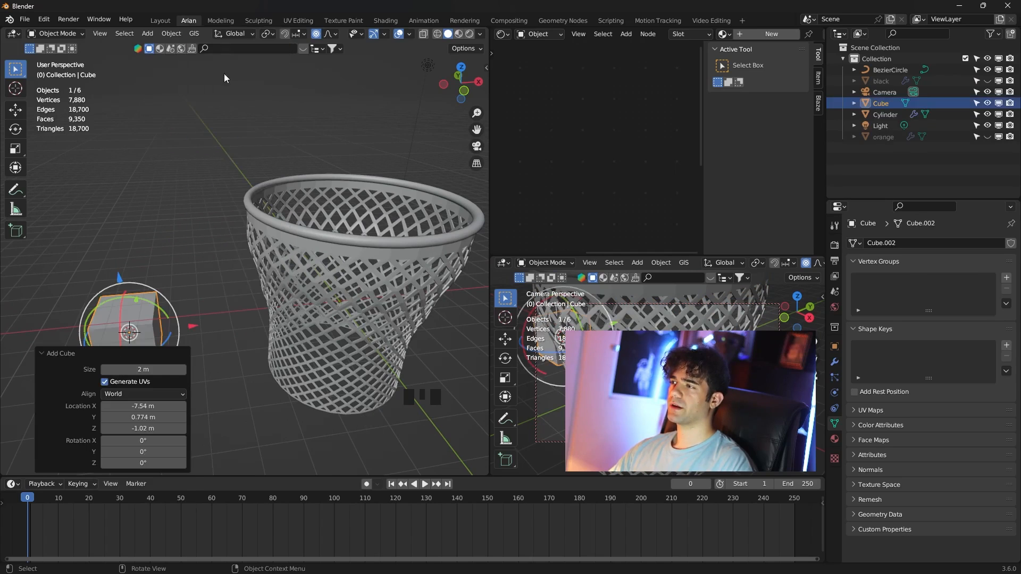
drag(193, 329, 273, 327)
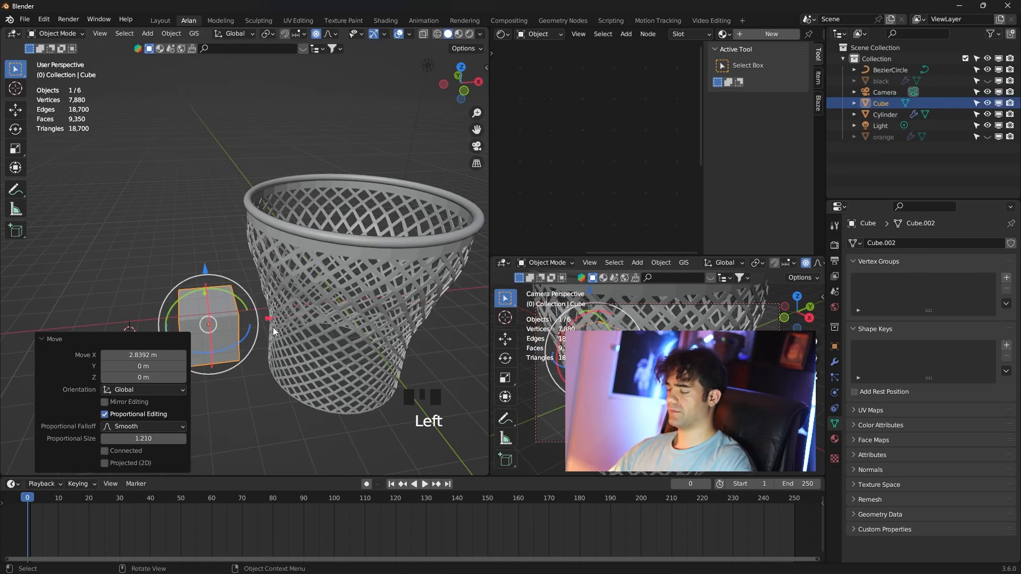
- In top view, move the cube about -0.75 m along Y onto the hoop's centre line and closer to the rim along X
key(KP_7)
shift+middle_drag(289, 318, 344, 205)
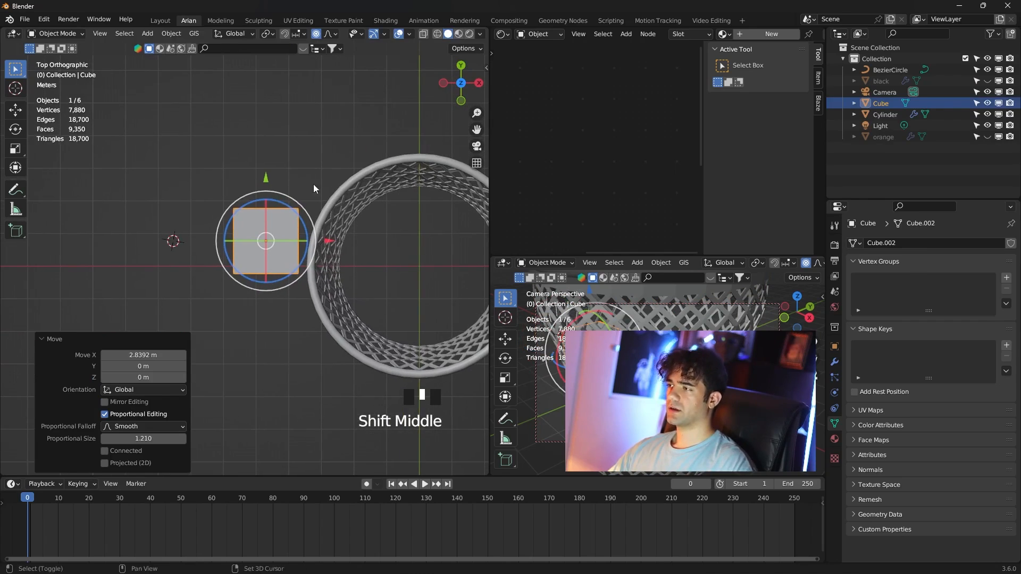
drag(267, 181, 267, 205)
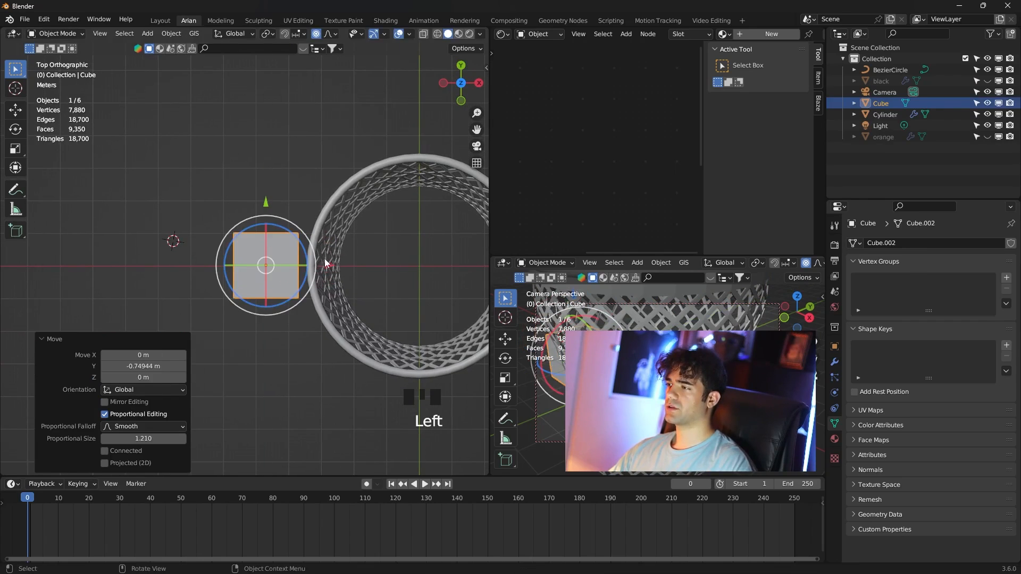
drag(331, 270, 350, 269)
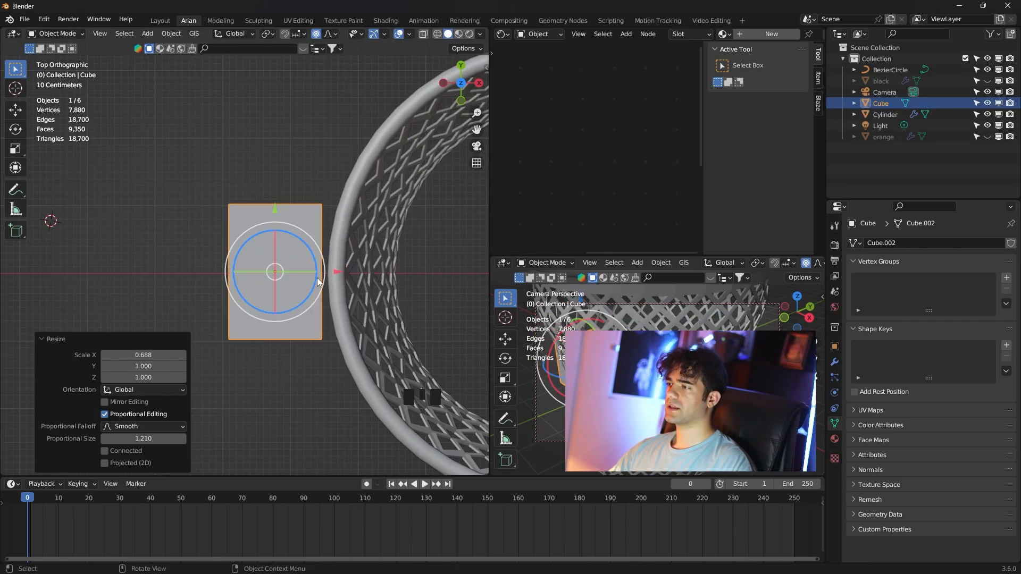
- Resize the cube along X and position it as a long support bar reaching the hoop
key(s)
key(x)
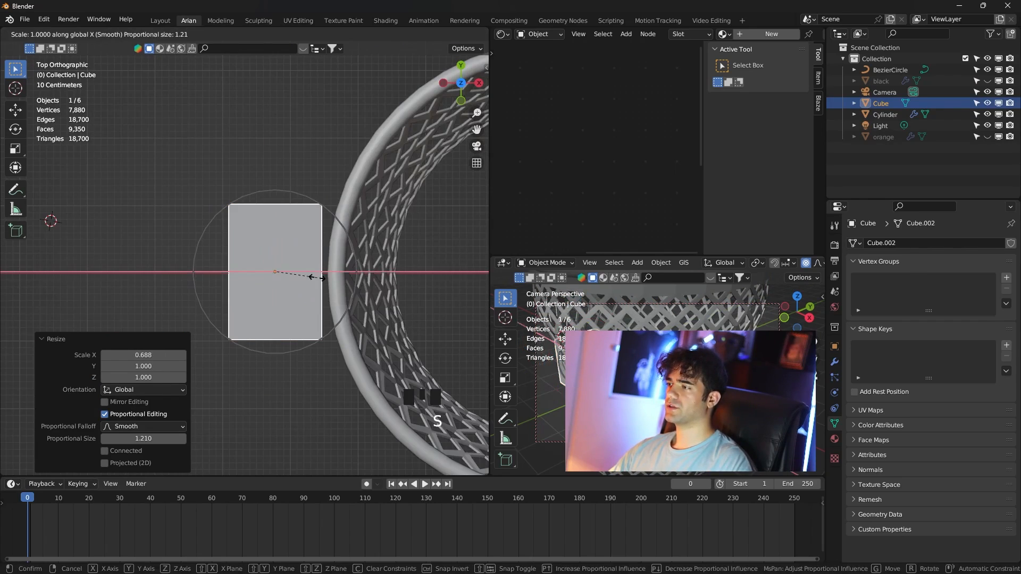
click(248, 277)
drag(336, 273, 258, 271)
click(283, 200)
scroll(364, 267, down, 2)
middle_drag(369, 268, 269, 256)
click(304, 228)
- Raise the support bar about 4.21 m along Z in front view to just below the rim's height
key(KP_1)
drag(220, 290, 330, 170)
scroll(289, 177, up, 2)
shift+middle_drag(289, 177, 294, 217)
- Flatten the support bar to about 0.25 of its height along Z, raise it to the rim's level and deselect it
key(s)
key(z)
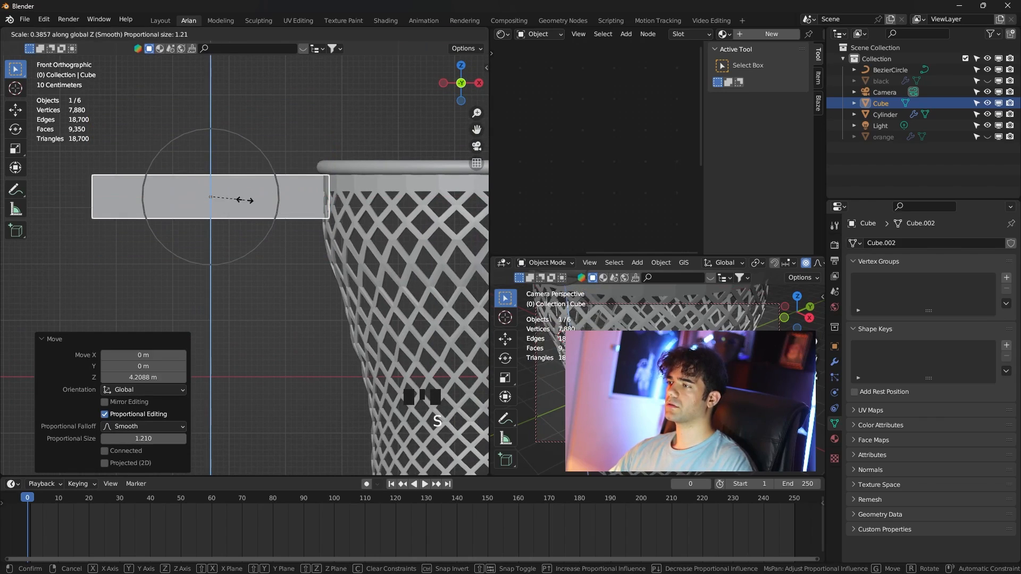
click(234, 195)
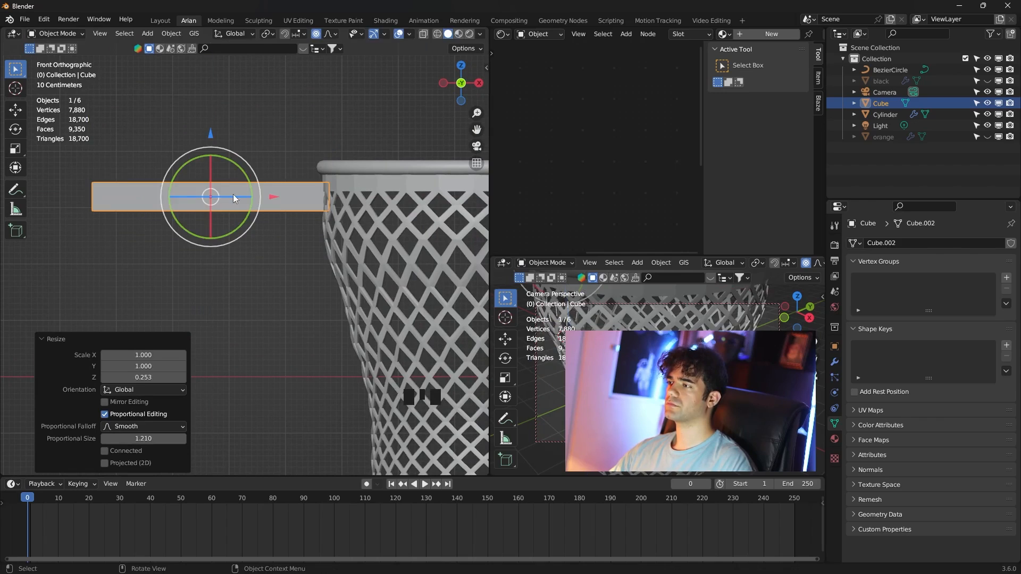
drag(211, 134, 213, 115)
click(333, 139)
middle_drag(333, 140, 176, 199)
- Add a cube near the free end of the support bar and stretch it to about 5.05 times its height along Z
key(shift+s)
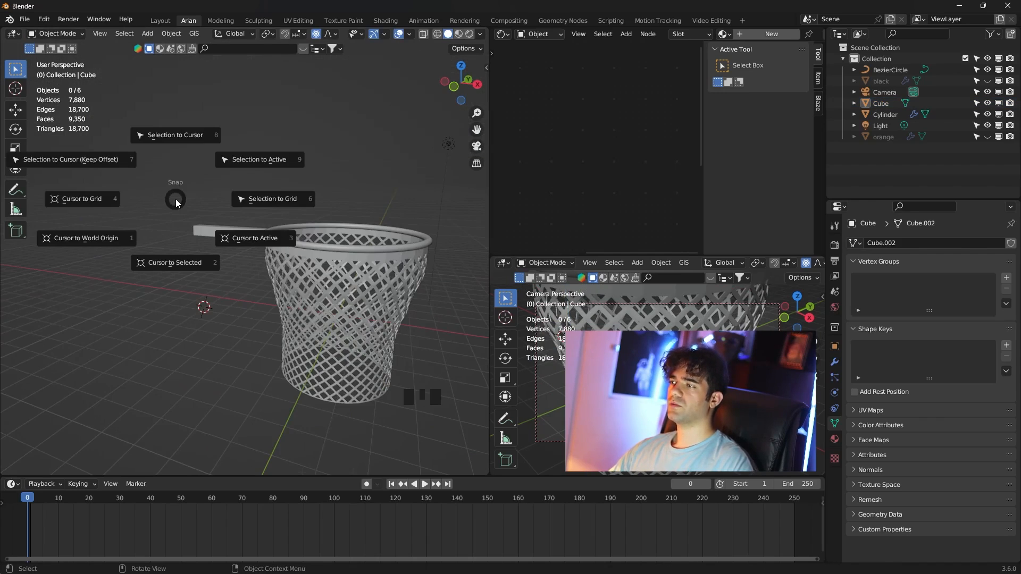
key(shift+a)
mouse_move(183, 227)
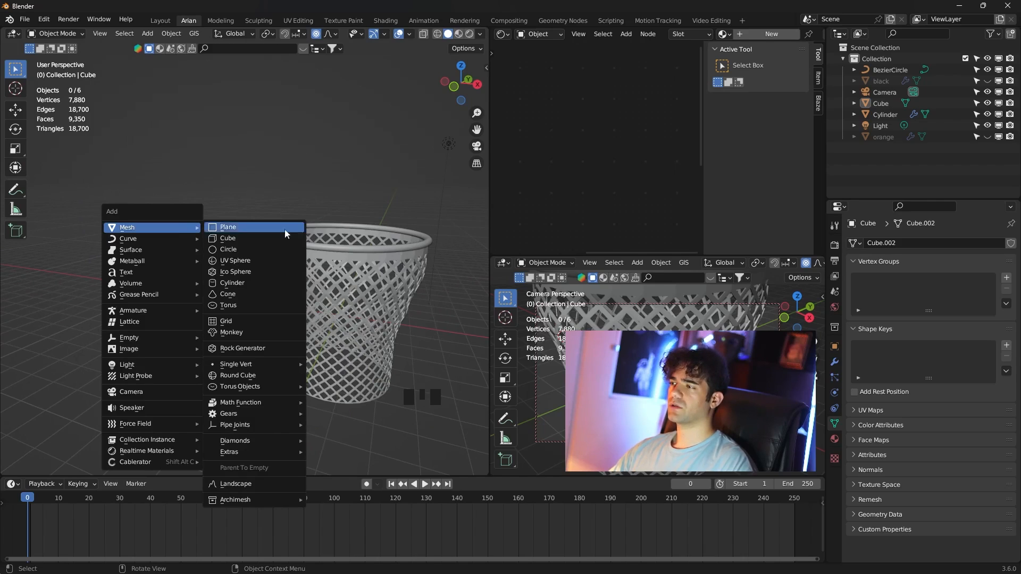
click(264, 238)
key(s)
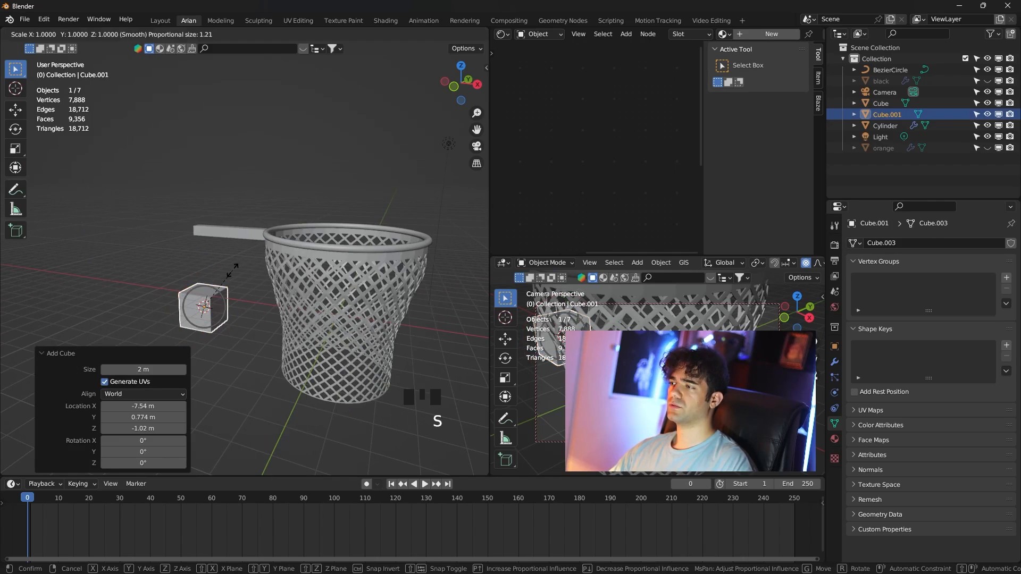
key(z)
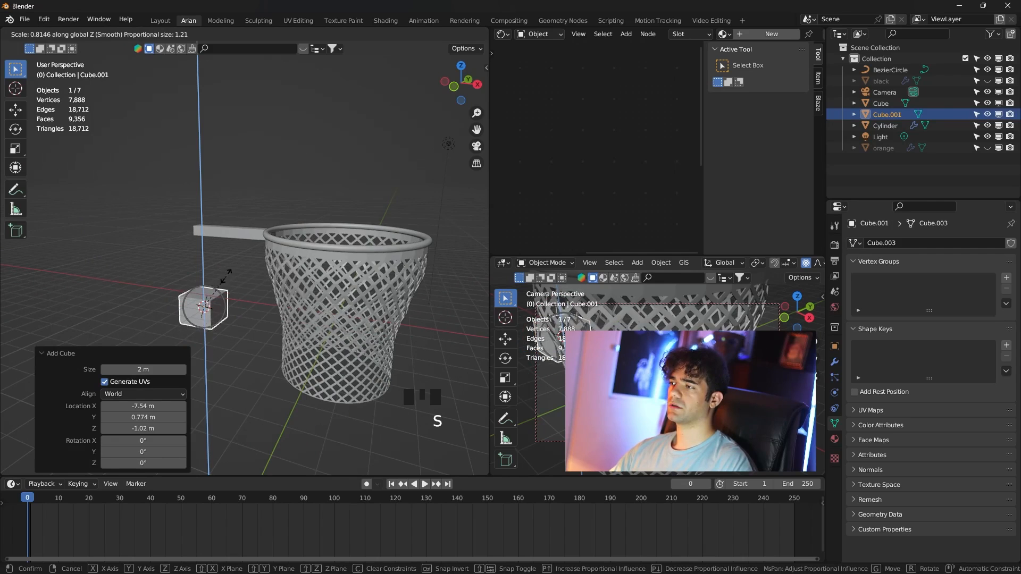
click(281, 86)
- Widen the tall block along Y into a broad backboard and raise it behind the support bar
key(s)
key(z)
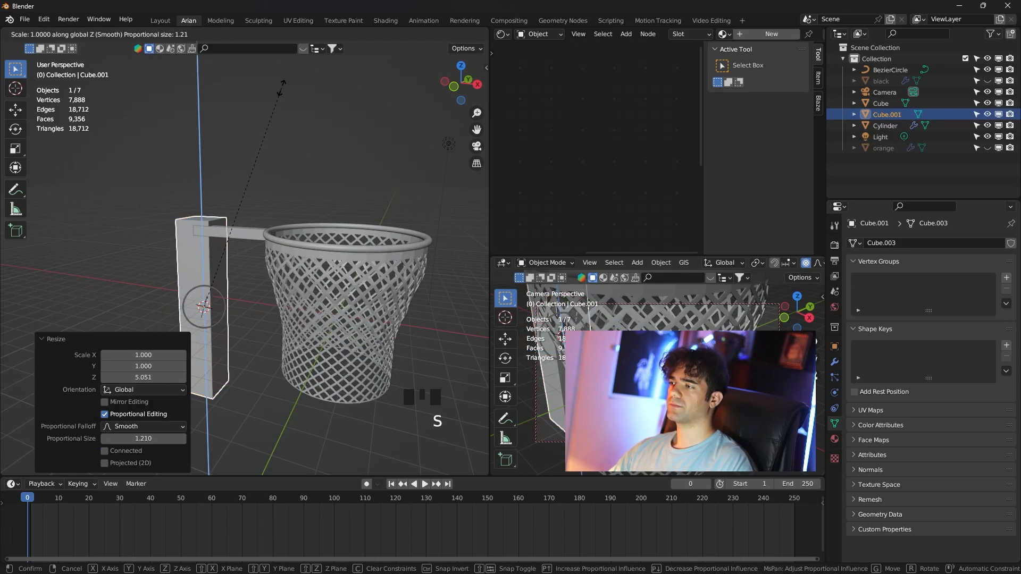
key(y)
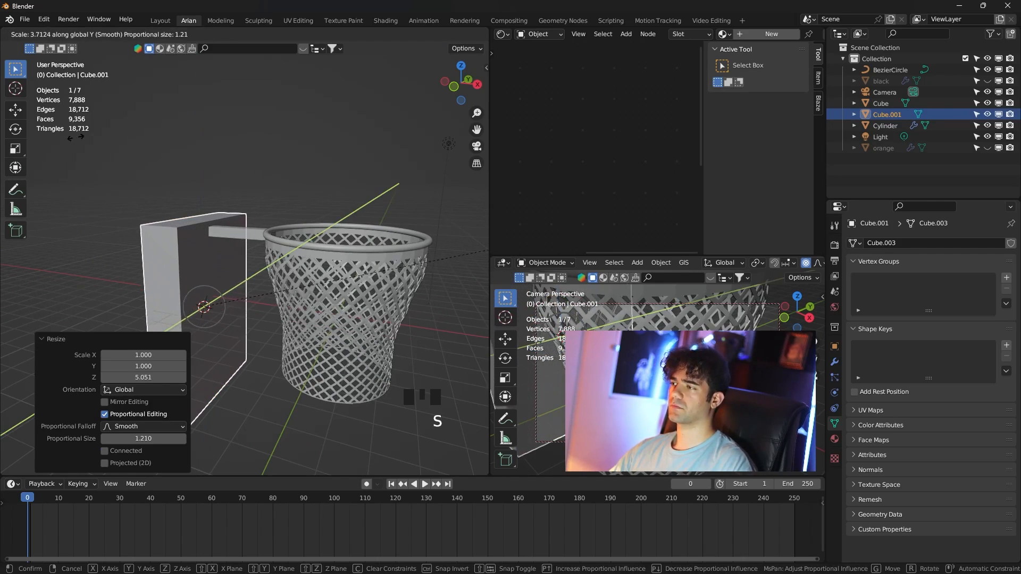
mouse_move(282, 282)
middle_down()
mouse_move(237, 294)
mouse_move(266, 275)
middle_up()
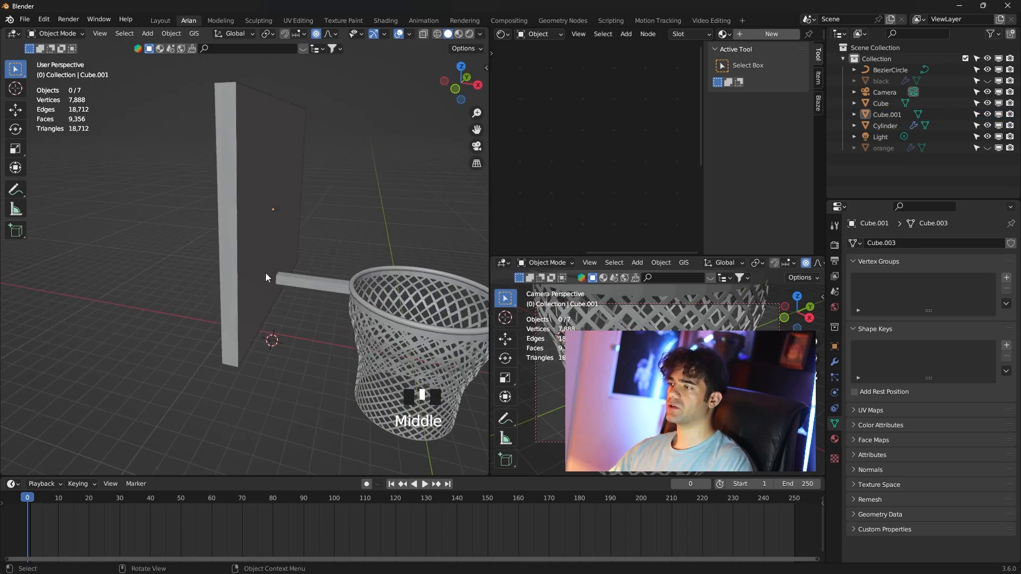
- Move the backboard along X so that it meets the free end of the support bar
click(267, 273)
drag(343, 217, 367, 219)
click(400, 163)
middle_drag(401, 165, 363, 171)
middle_drag(363, 171, 346, 184)
- Add two horizontal loop cuts to the backboard, near its lower edge at factor 0.884 and near its upper edge at factor -0.860
key(Tab)
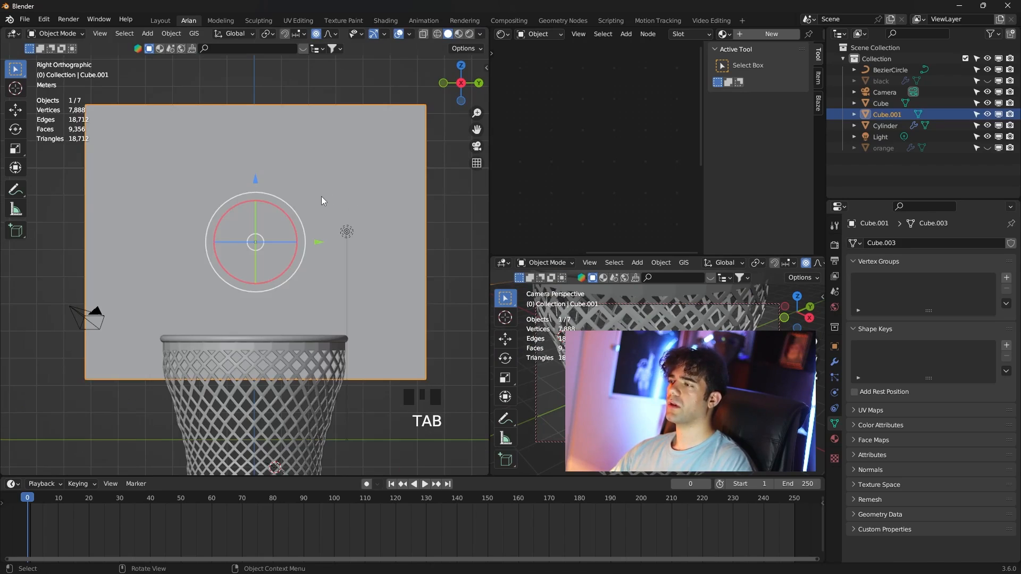
key(Tab)
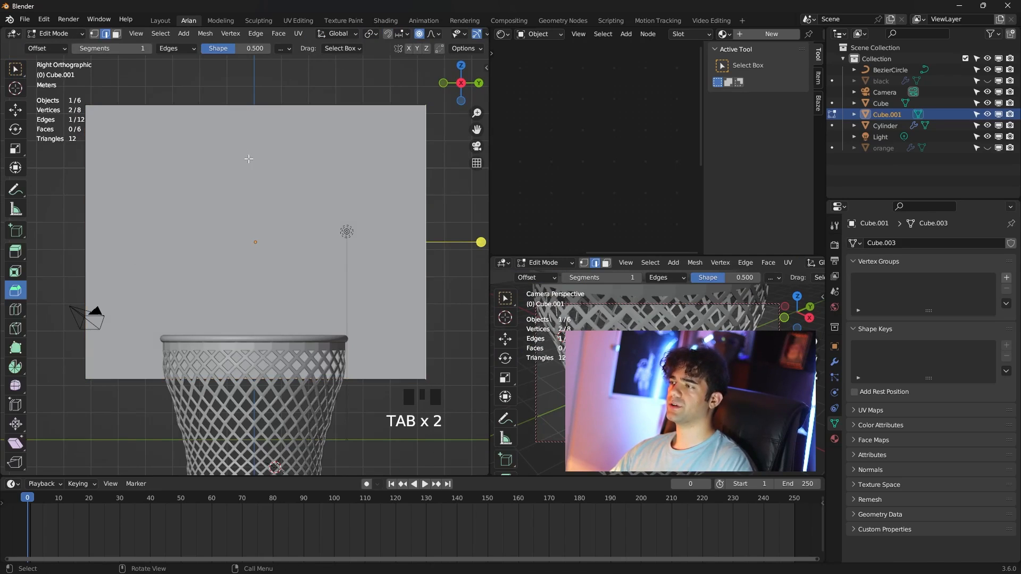
key(ctrl+r)
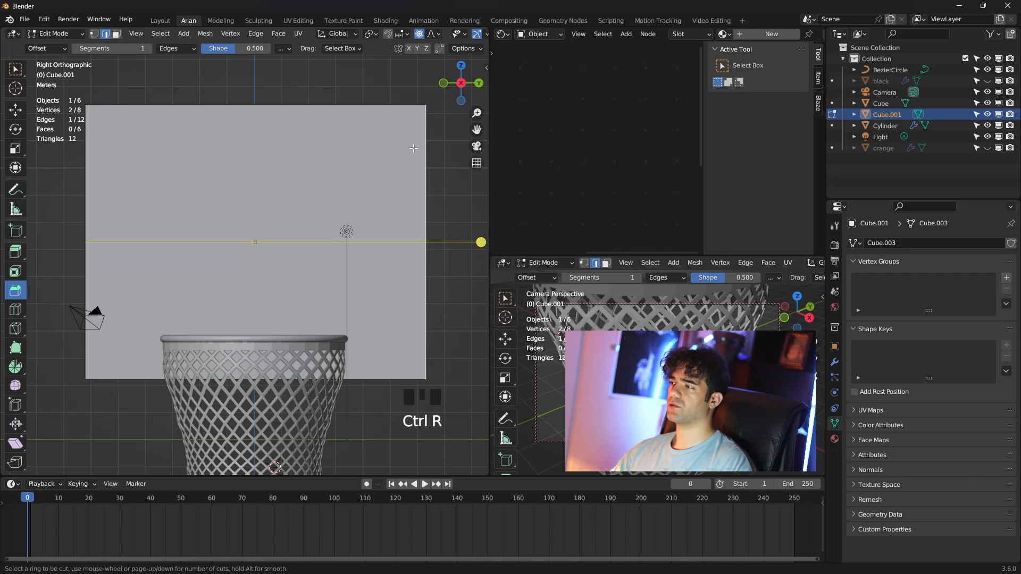
drag(409, 160, 406, 222)
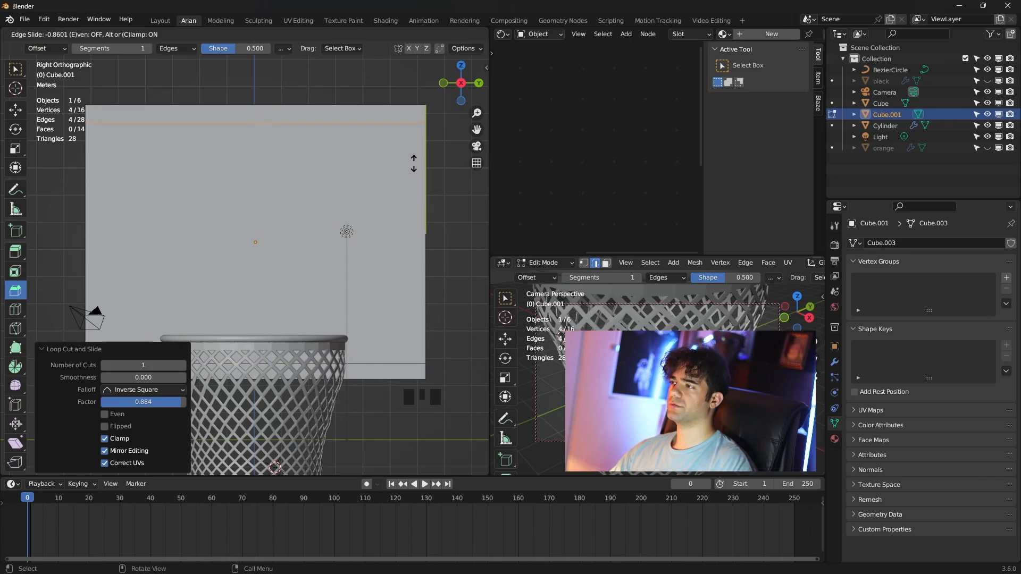
click(413, 163)
- Add two vertical loop cuts near the backboard's side edges, the first at factor -0.891, to complete an even border
key(ctrl+r)
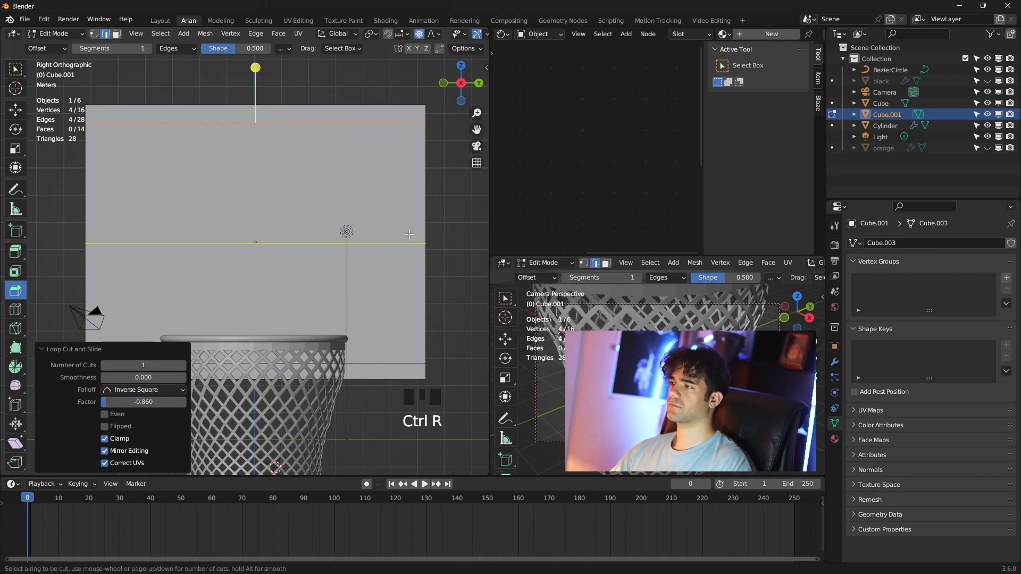
click(266, 126)
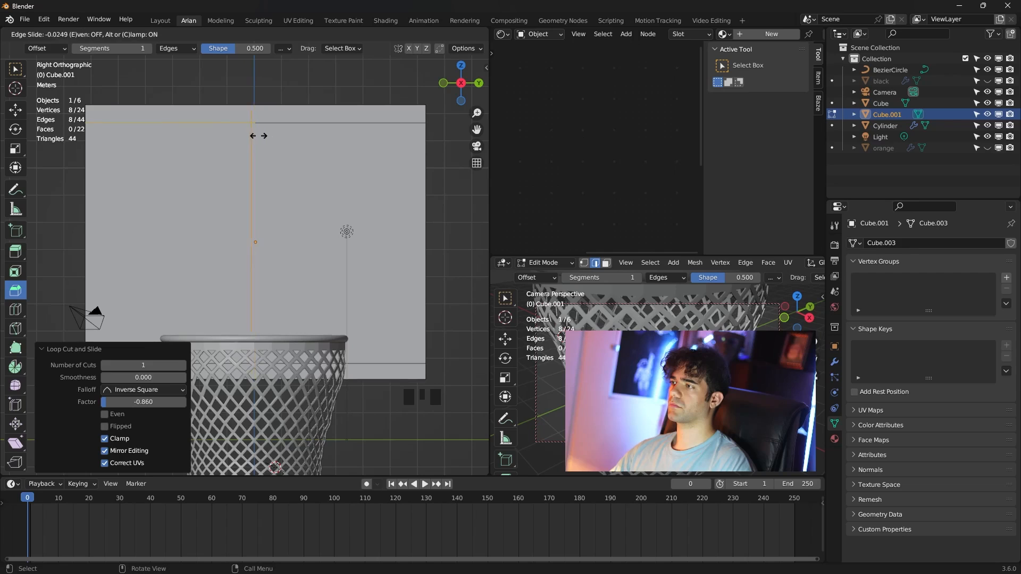
click(112, 154)
key(ctrl+r)
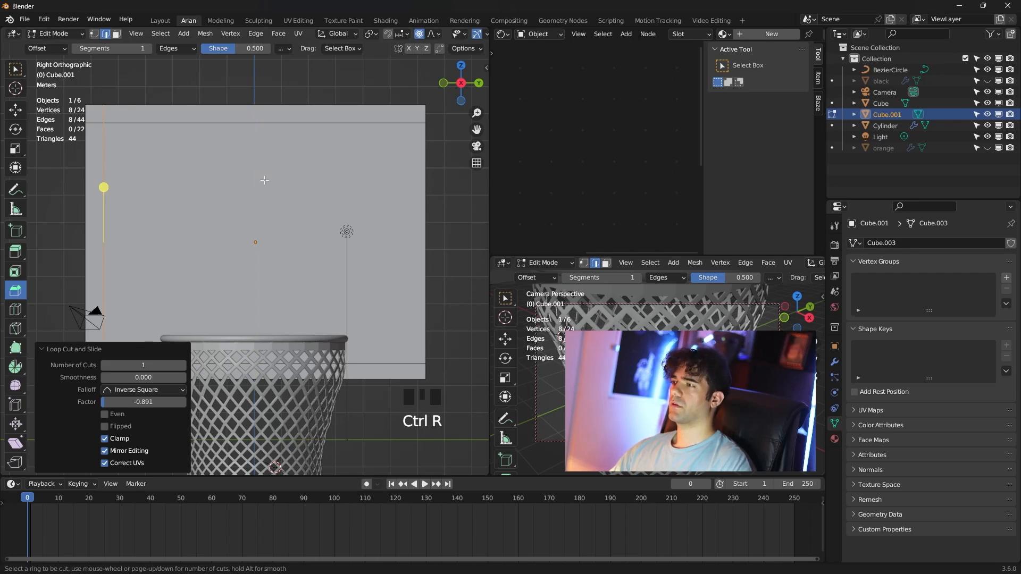
click(325, 124)
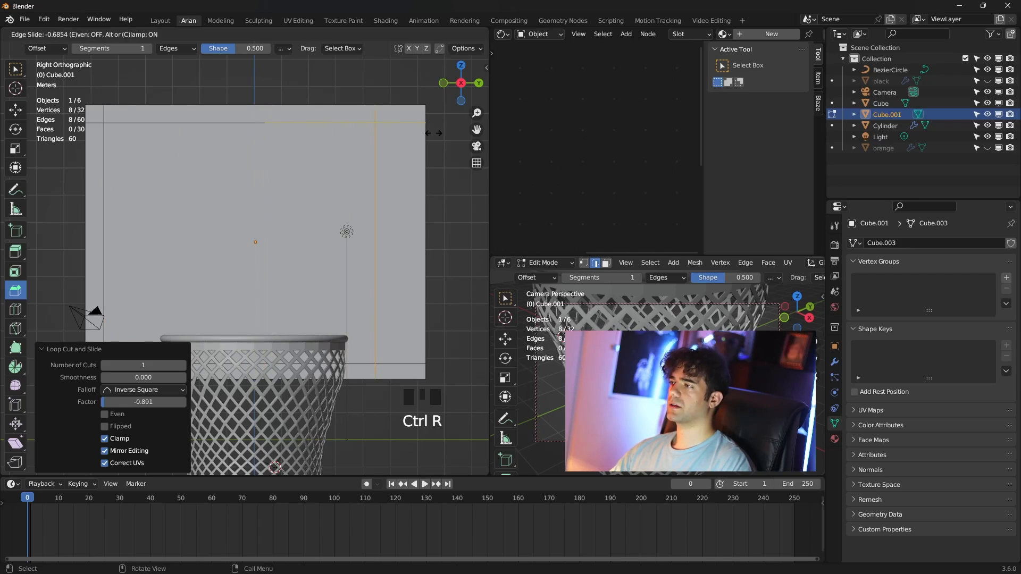
click(464, 136)
- Separate the eight border faces on the backboard's front into their own object and hide that frame
key(3)
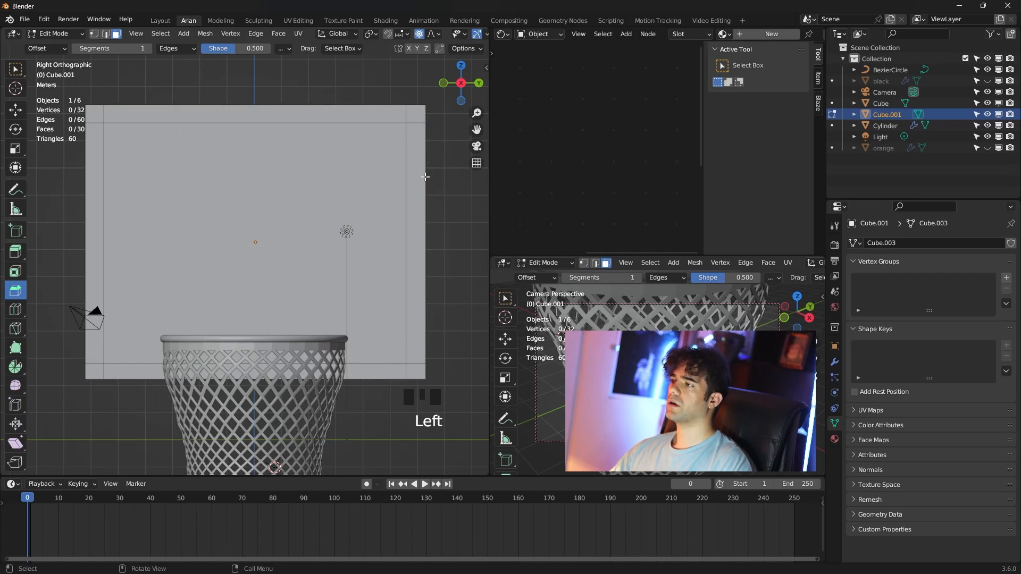
click(413, 145)
shift+click(409, 115)
shift+click(288, 121)
shift+click(96, 118)
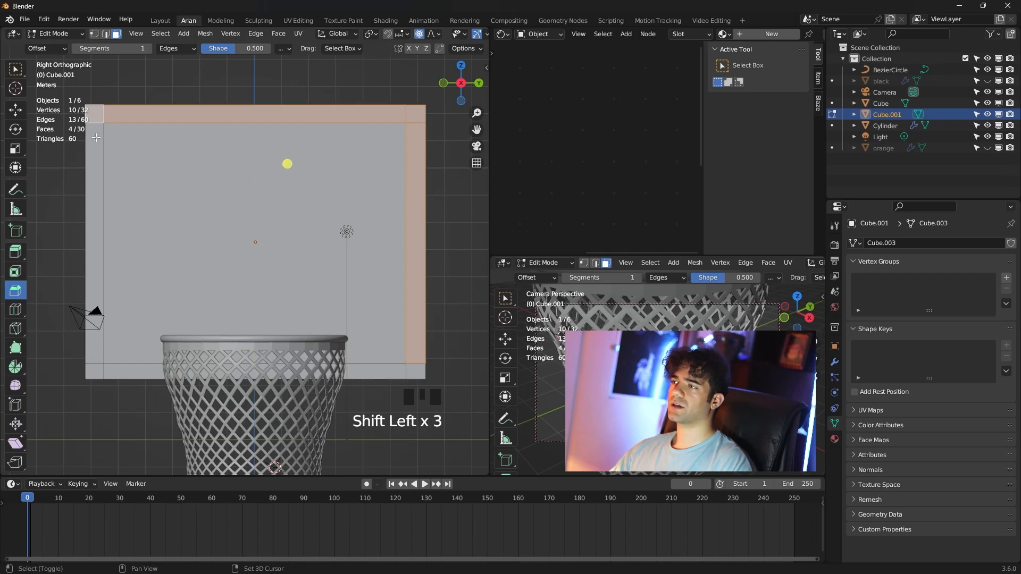
shift+click(96, 151)
shift+click(95, 371)
shift+click(138, 372)
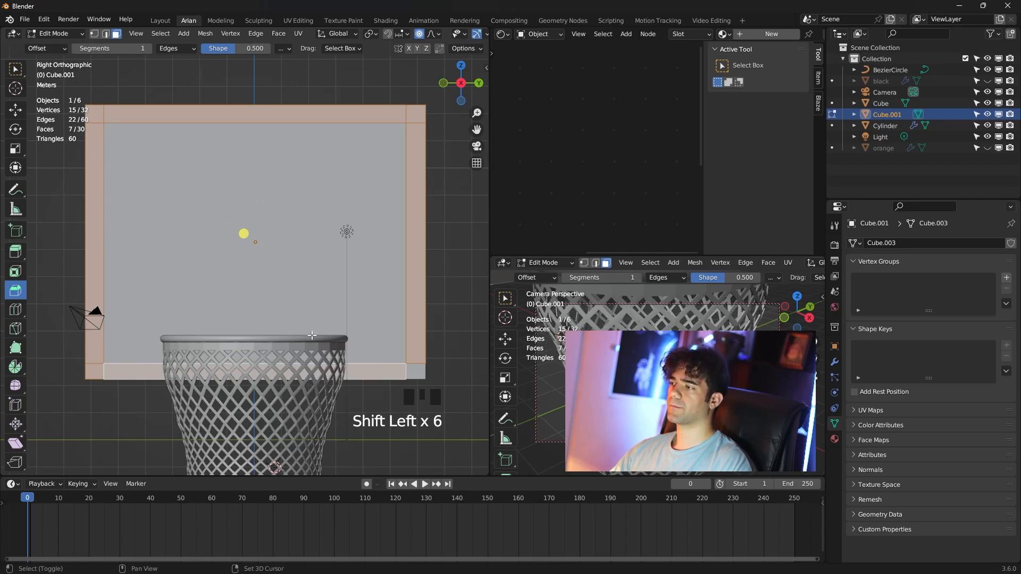
shift+click(418, 371)
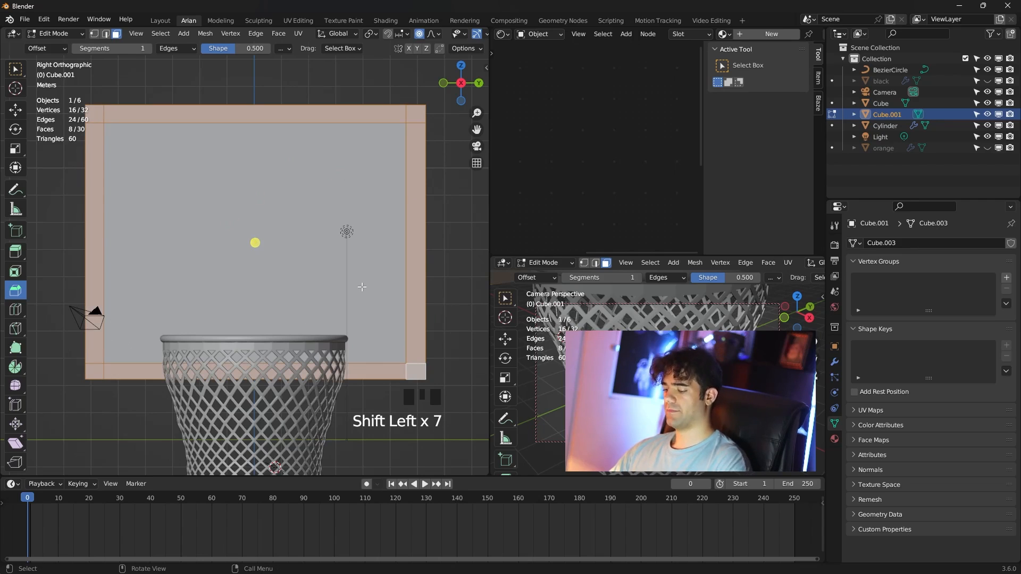
key(p)
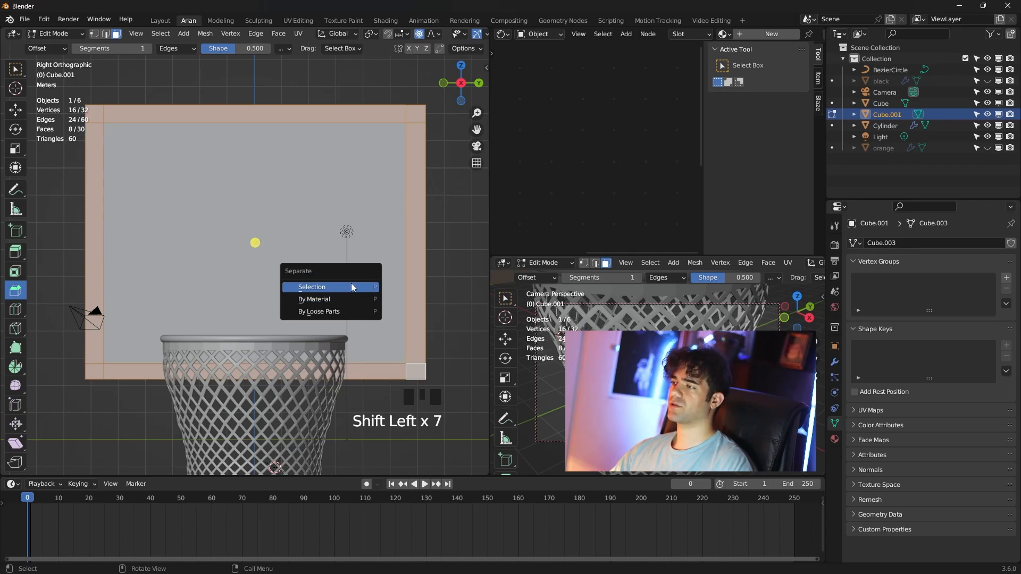
click(351, 284)
key(Tab)
click(328, 232)
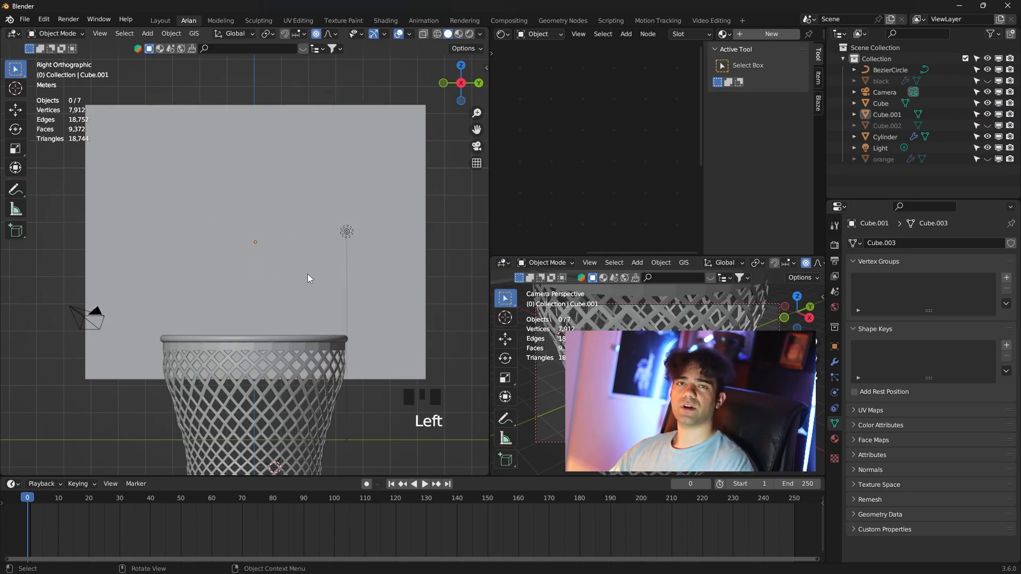
- Knife-cut a centred rectangle into the backboard's front face at the rim's upper edge and inset it by about 0.073 m
scroll(310, 272, up, 1)
key(Tab)
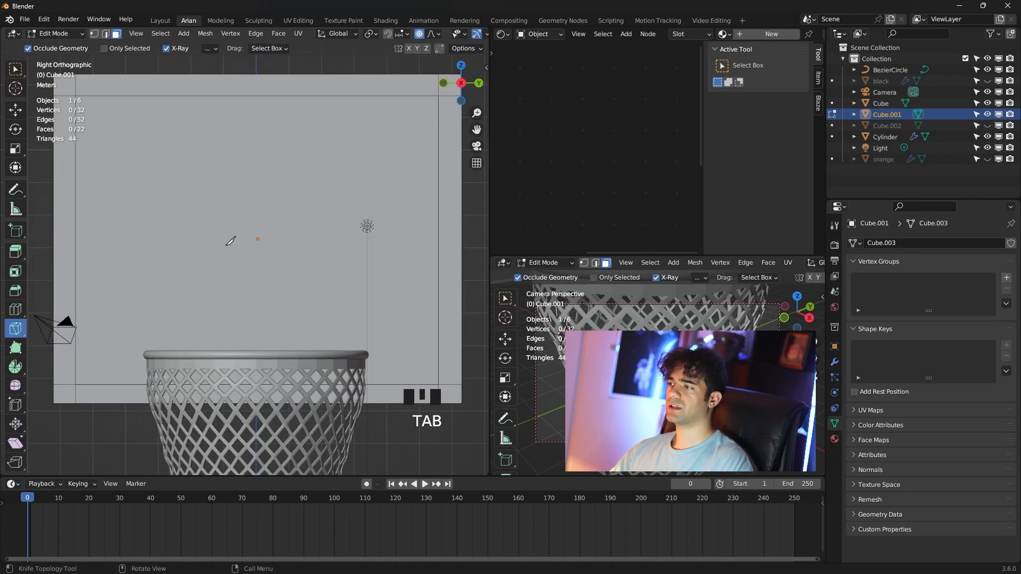
click(22, 331)
click(57, 331)
shift+middle_drag(246, 273, 238, 271)
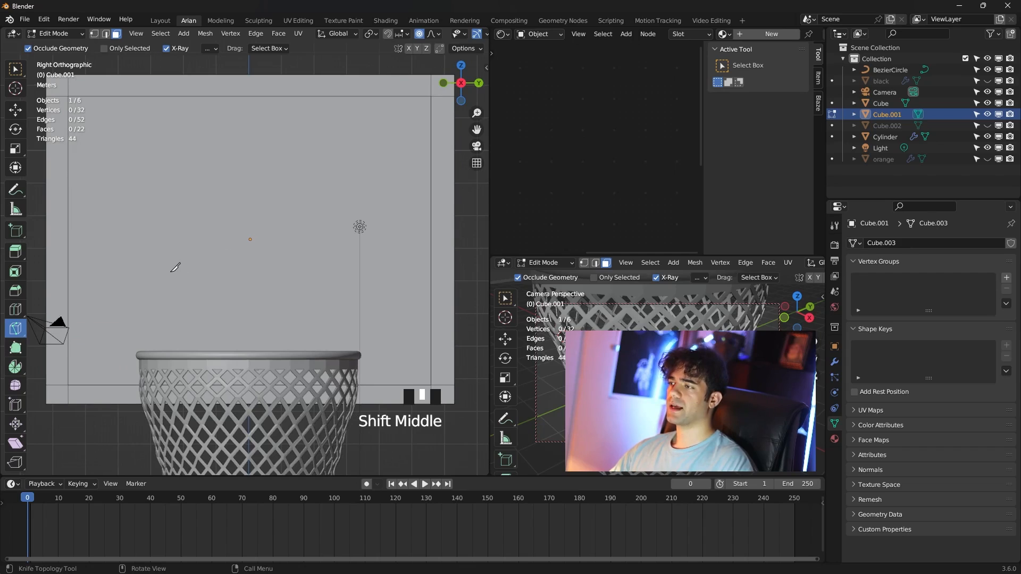
click(149, 268)
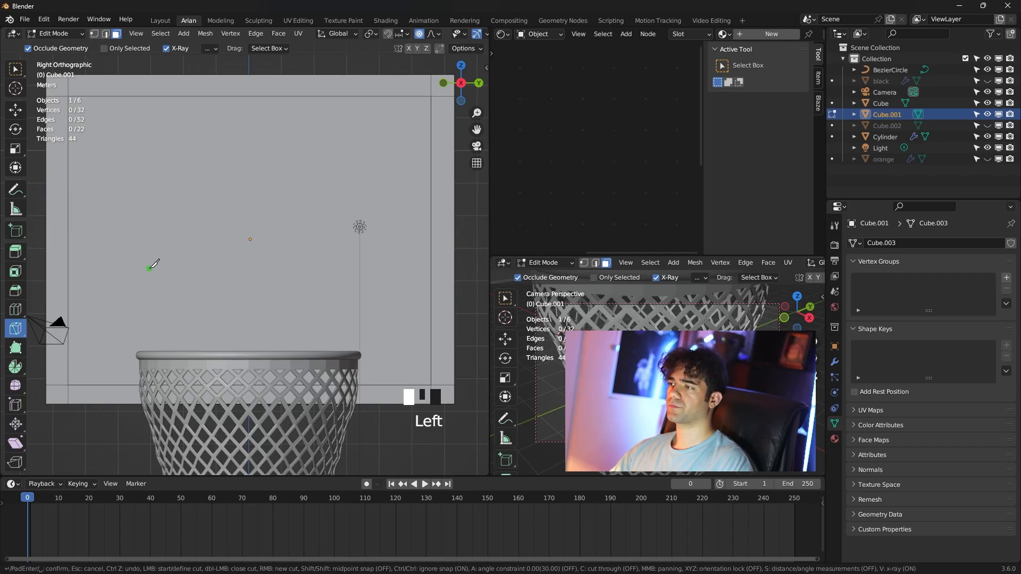
click(355, 268)
click(355, 365)
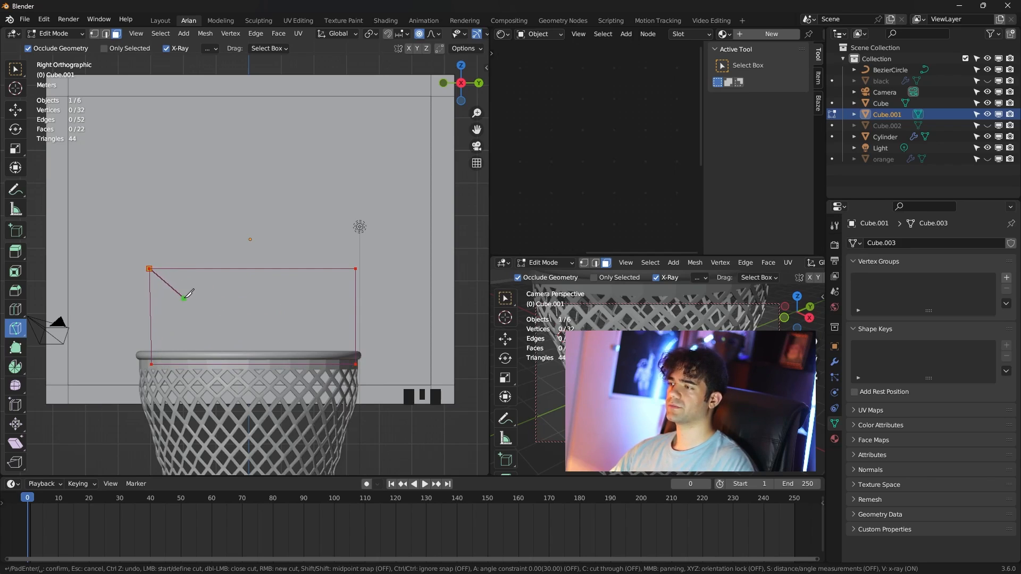
key(Return)
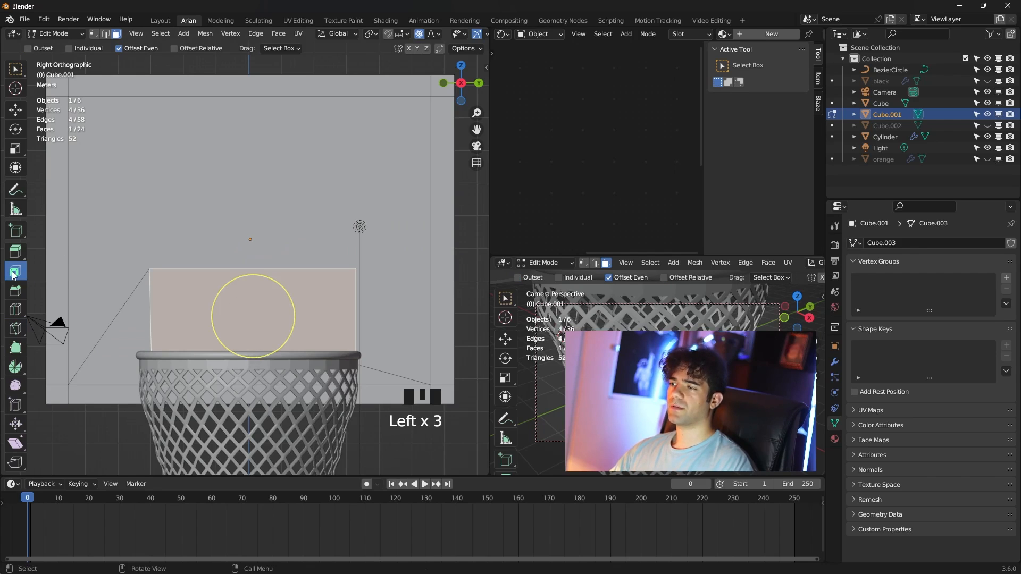
click(14, 274)
drag(295, 321, 279, 315)
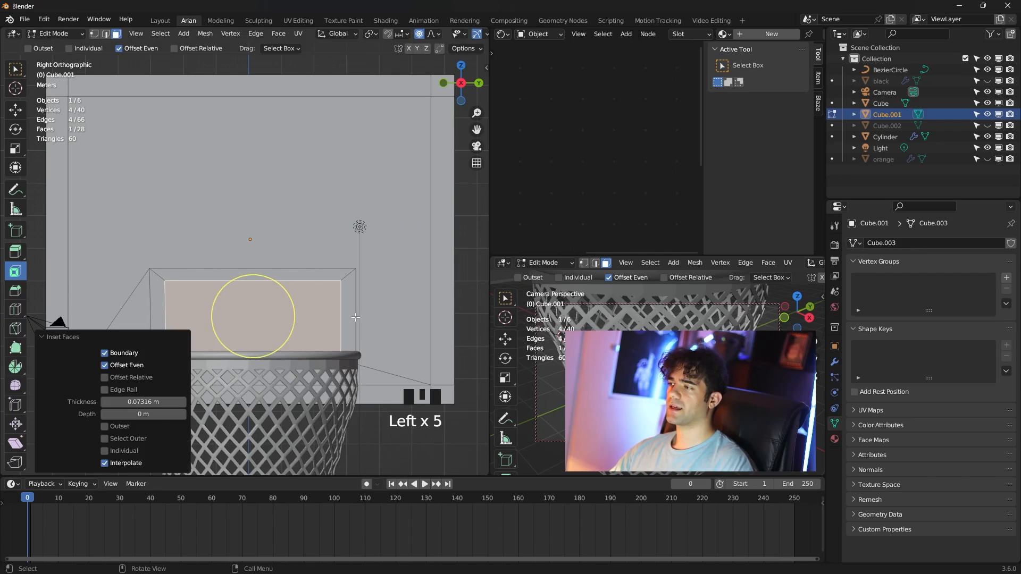
- Separate the four faces around the inset rectangle into their own object and return to Object Mode
click(353, 315)
shift+click(249, 273)
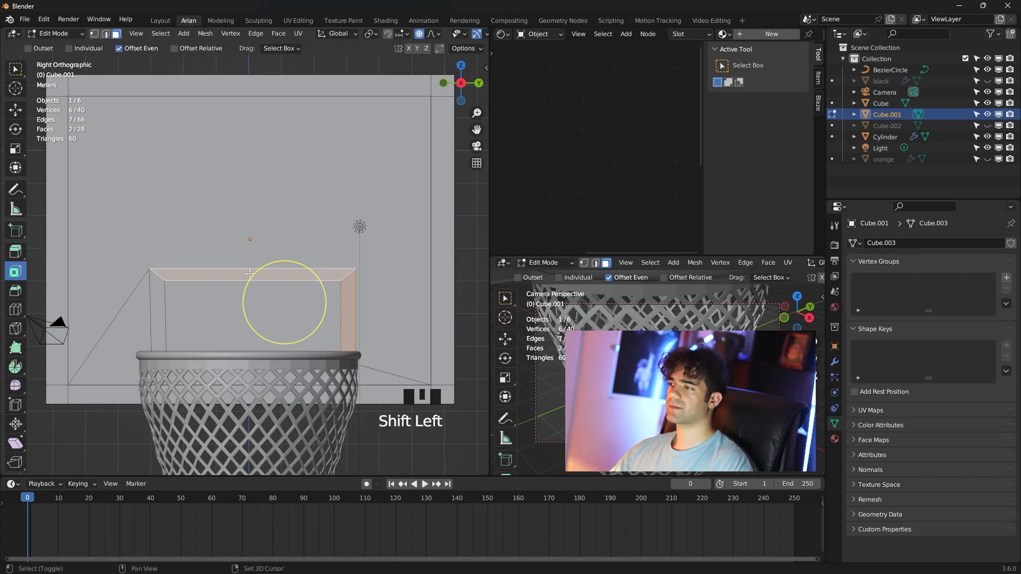
shift+click(158, 304)
shift+click(223, 380)
middle_drag(223, 380, 316, 316)
key(p)
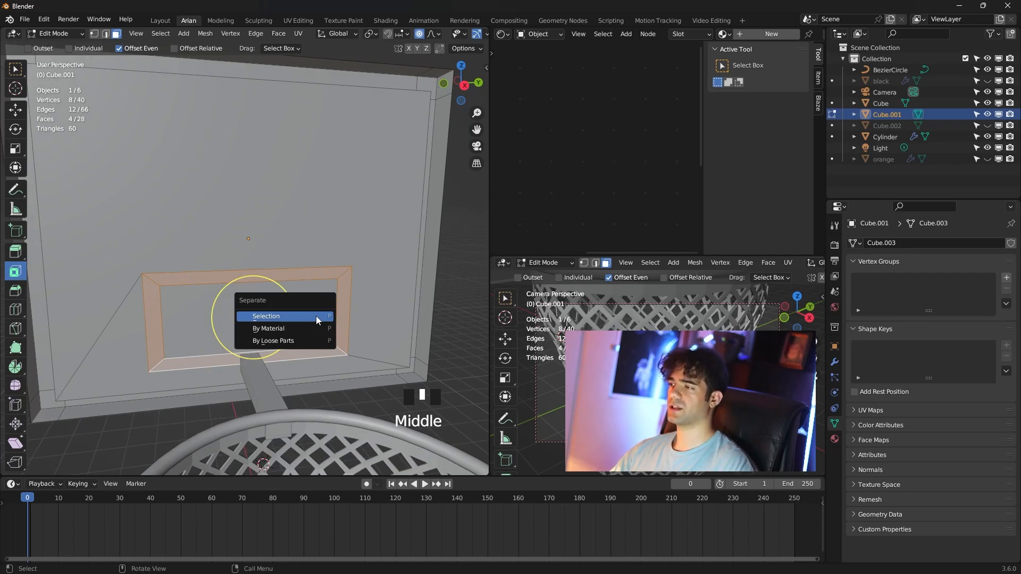
click(316, 317)
key(Tab)
scroll(374, 222, up, 3)
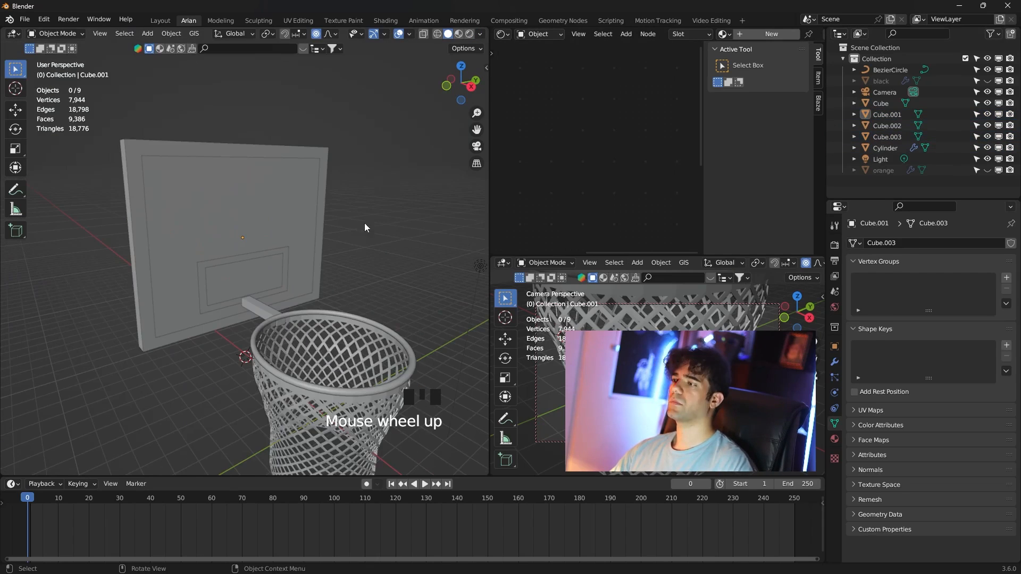
- Add a new material to the backboard's outer border frame and open its base colour
click(249, 151)
click(278, 250)
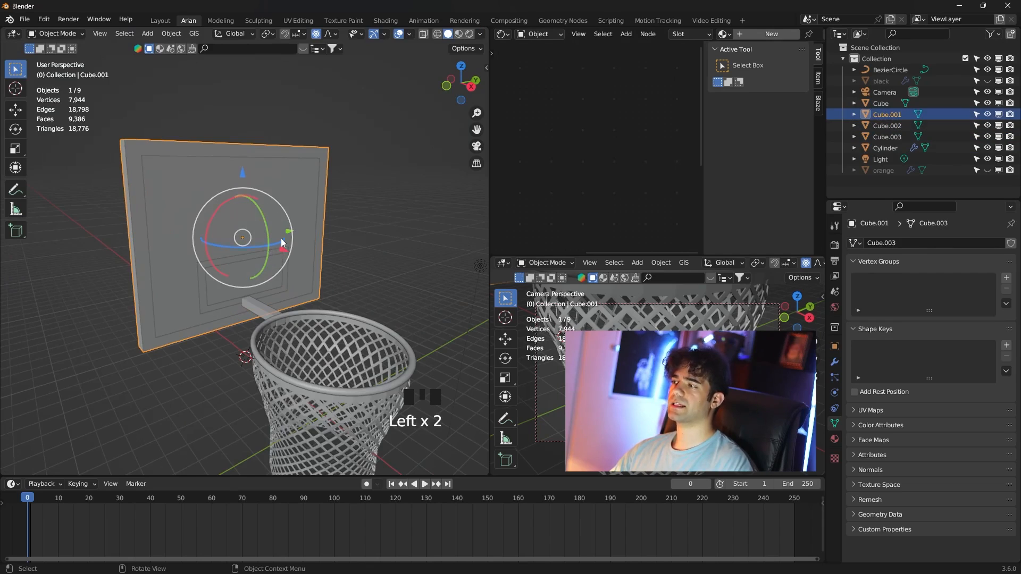
click(285, 147)
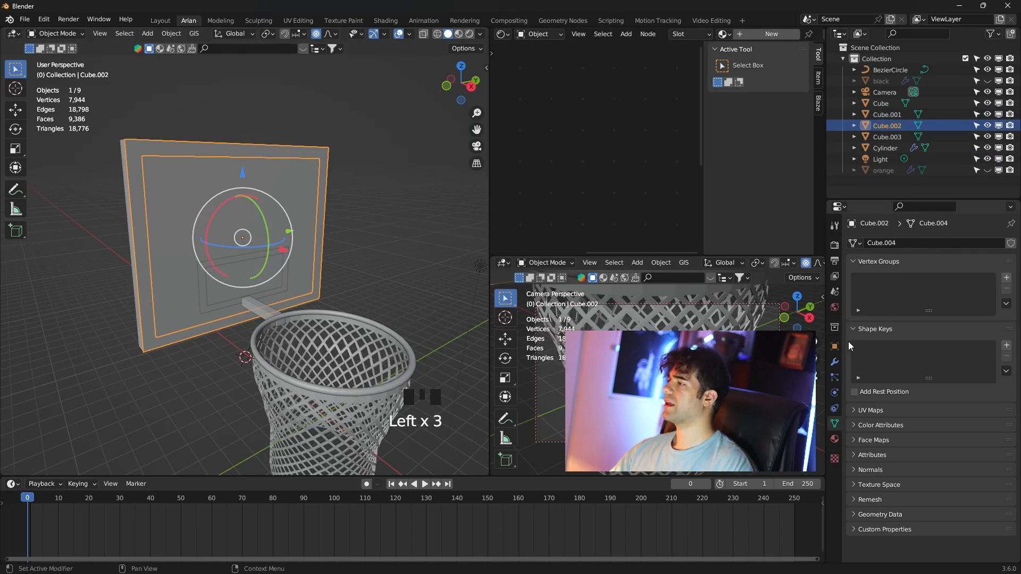
click(835, 439)
click(949, 291)
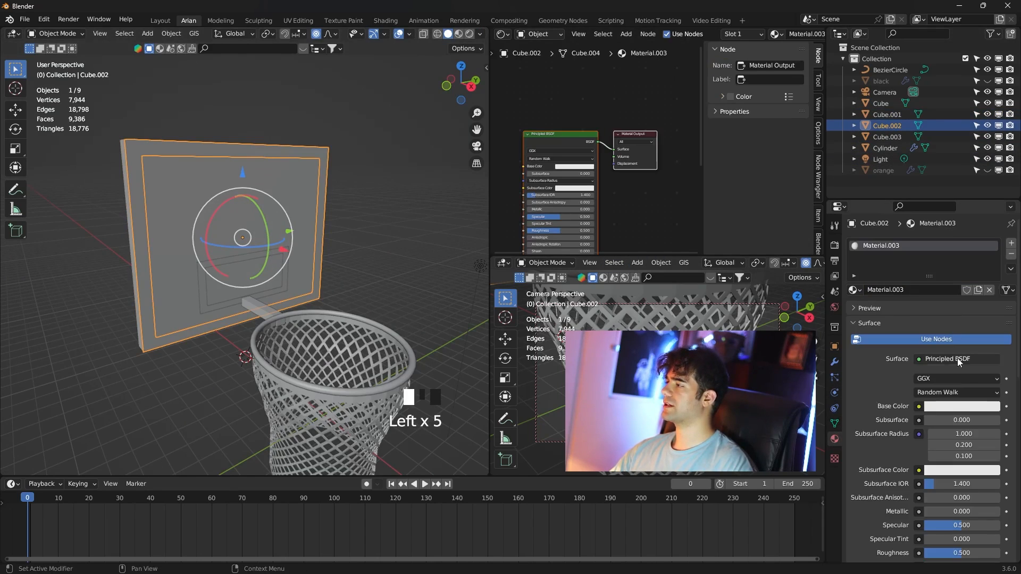
click(962, 406)
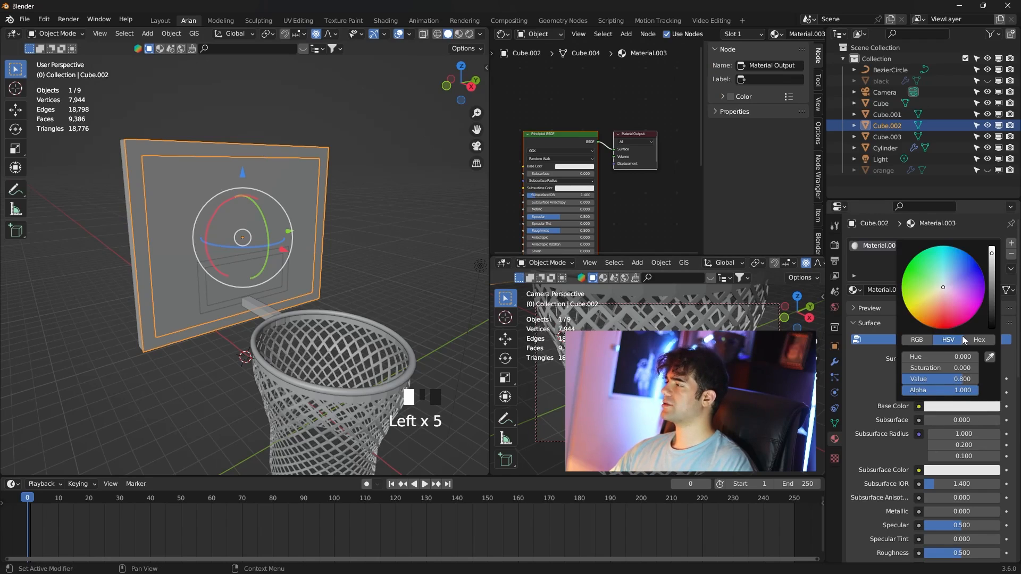
click(372, 173)
- Add a new material to the small target frame on the backboard and switch the viewport to Material Preview shading
click(286, 274)
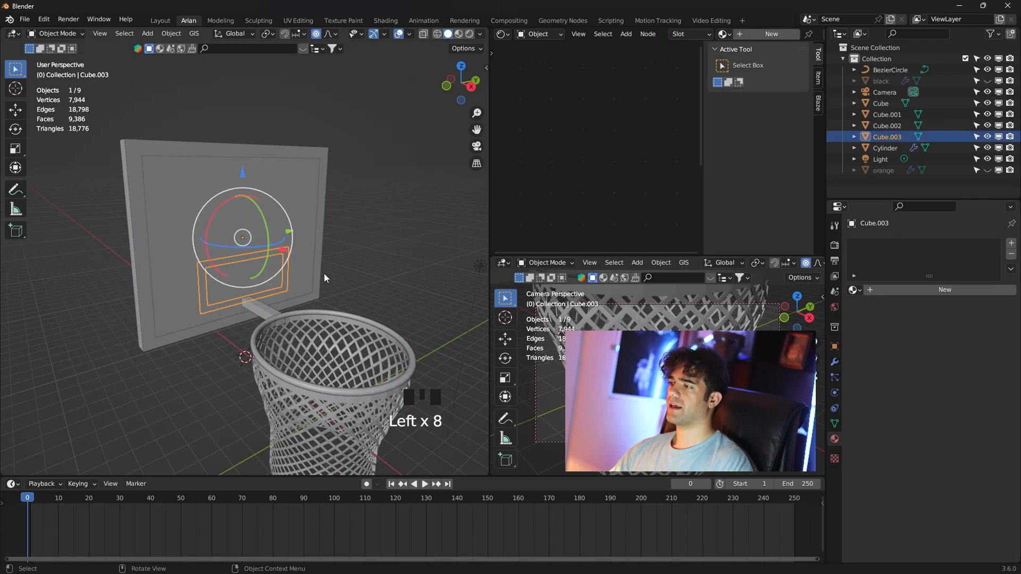
click(970, 290)
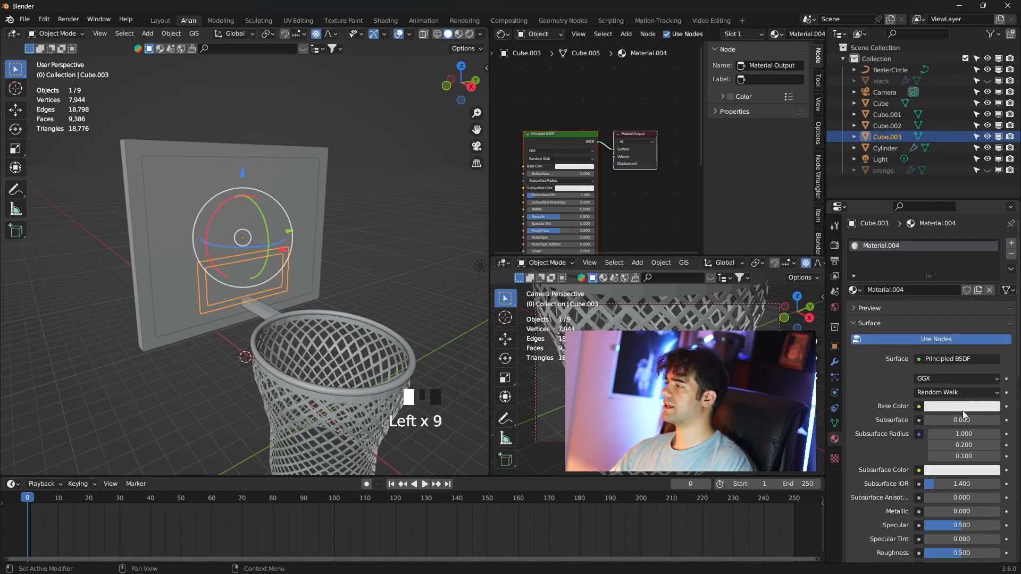
shift+middle_drag(422, 261, 373, 272)
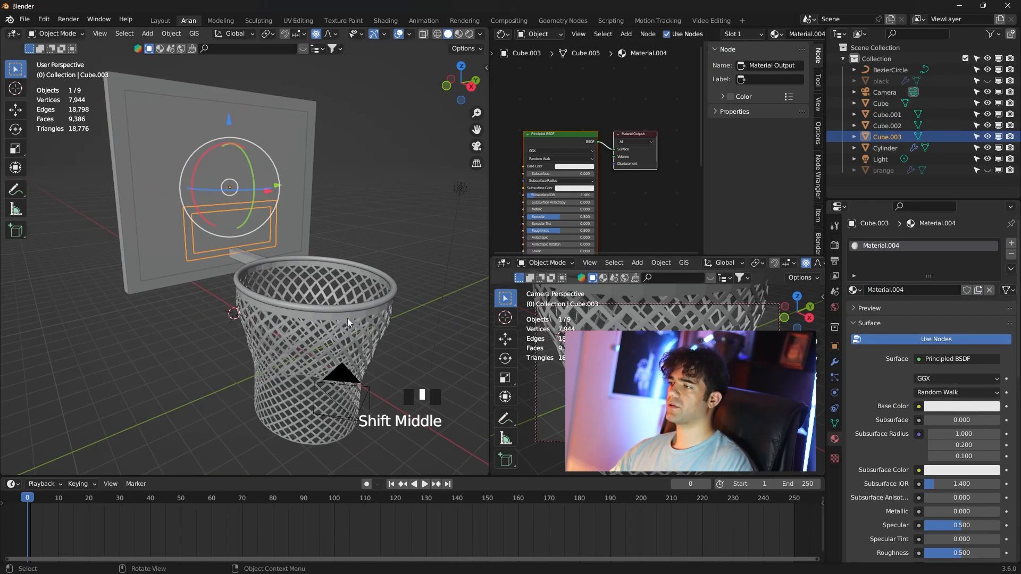
click(377, 221)
key(z)
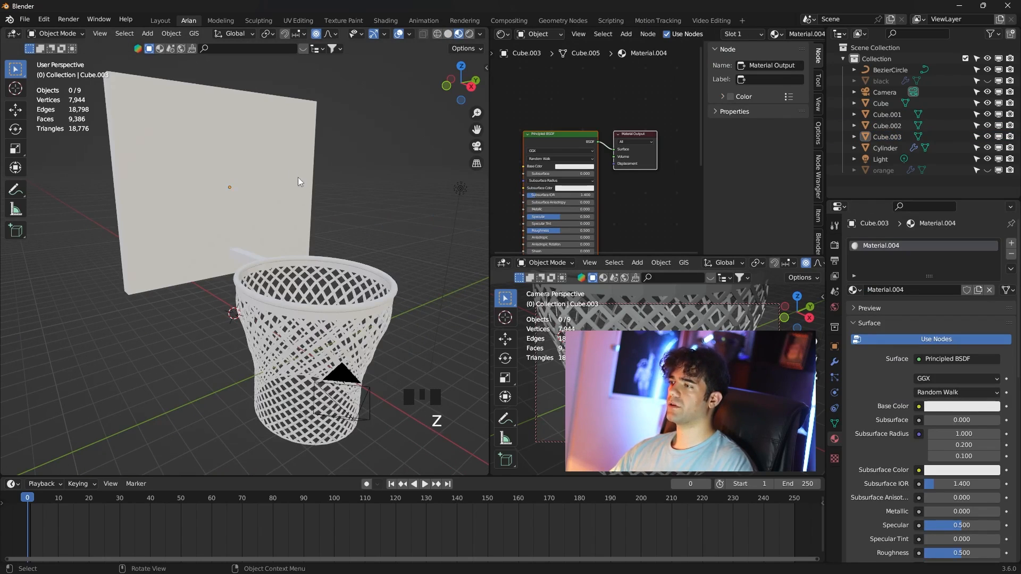
- Add a new material to the main backboard and set its base colour to black
click(245, 149)
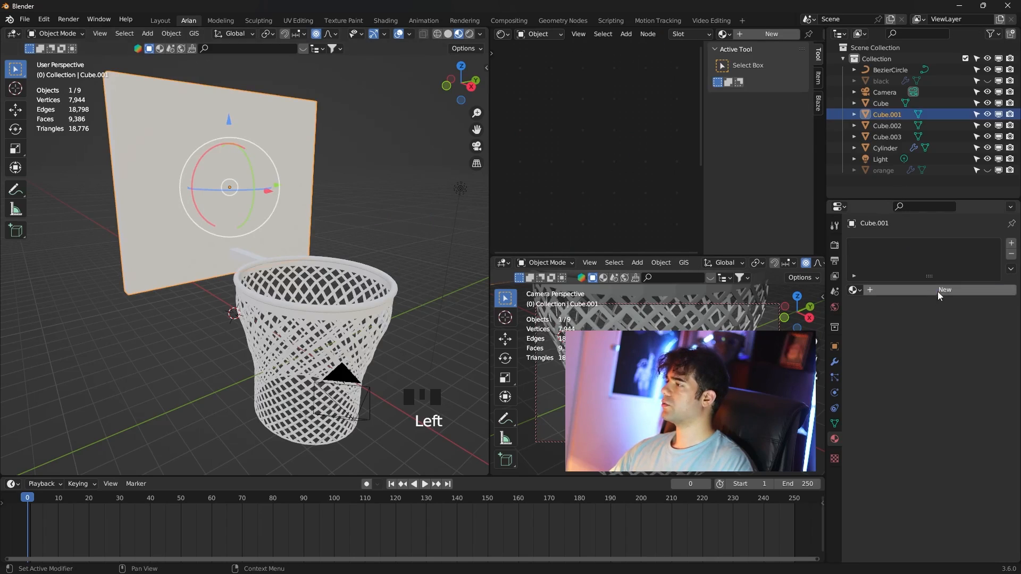
click(963, 408)
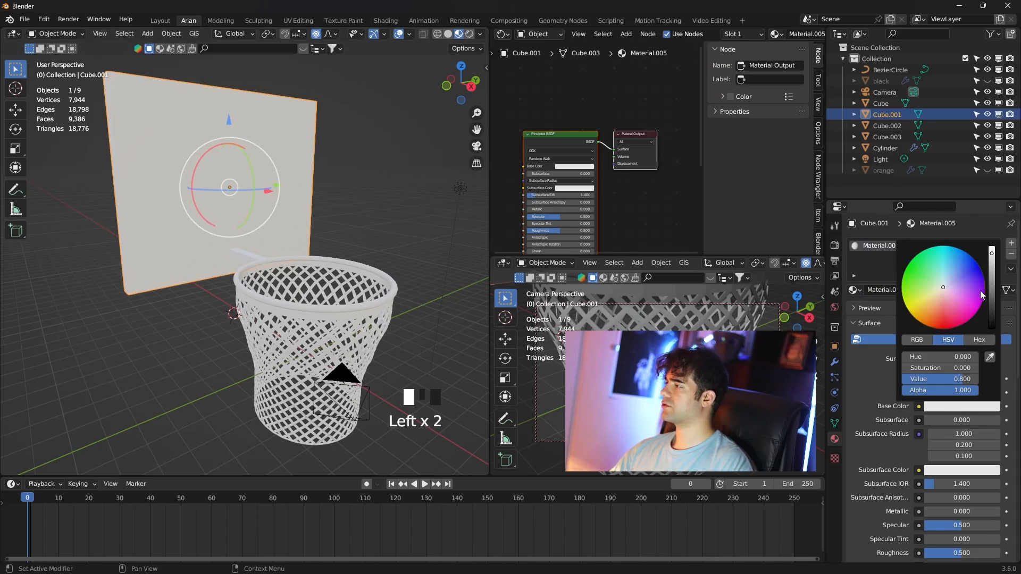
drag(992, 285, 992, 327)
click(394, 183)
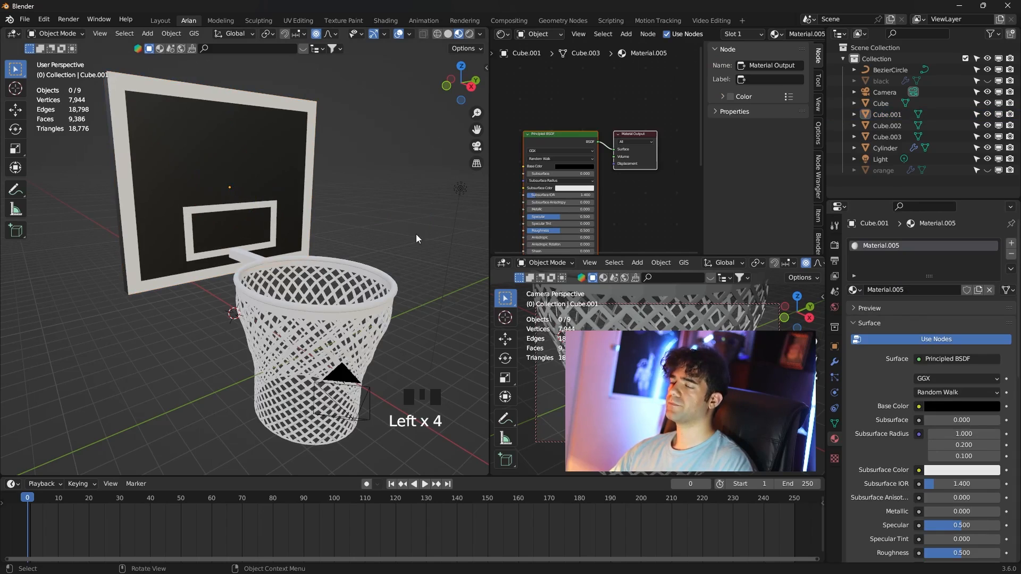
- Add a new material to the hoop's rim and set its base colour to red
shift+middle_drag(416, 234, 408, 202)
click(360, 276)
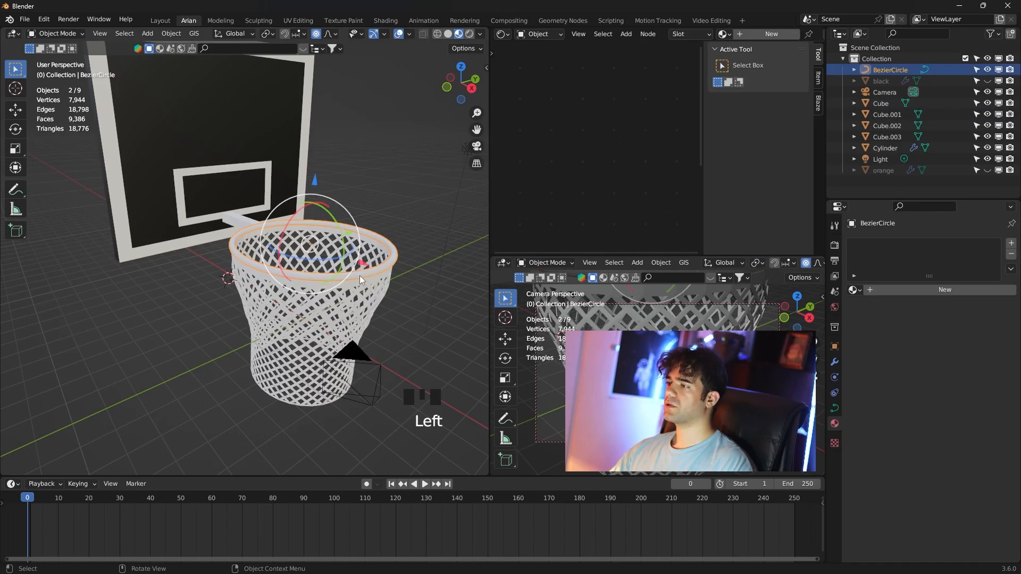
click(929, 290)
click(962, 407)
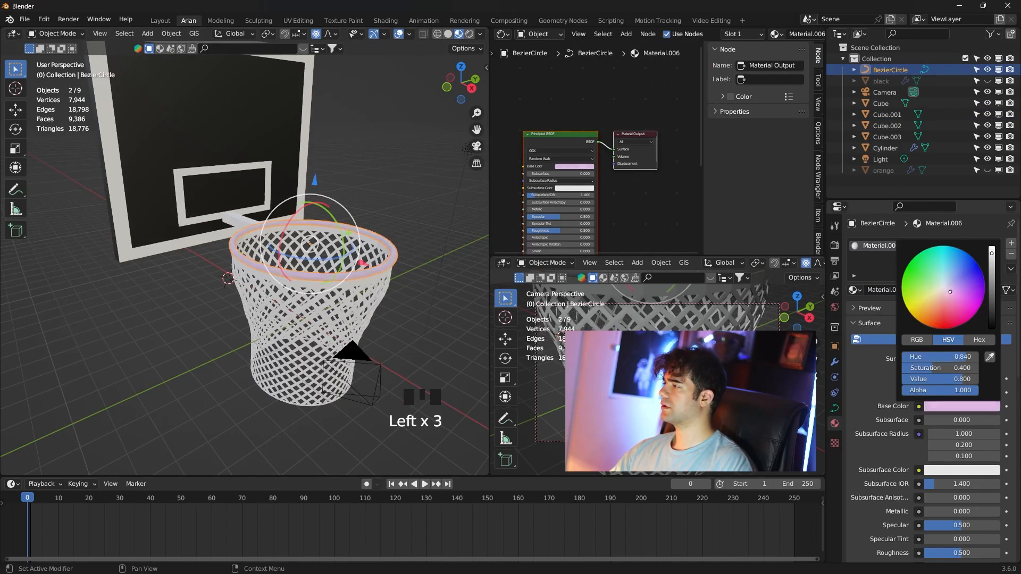
click(936, 329)
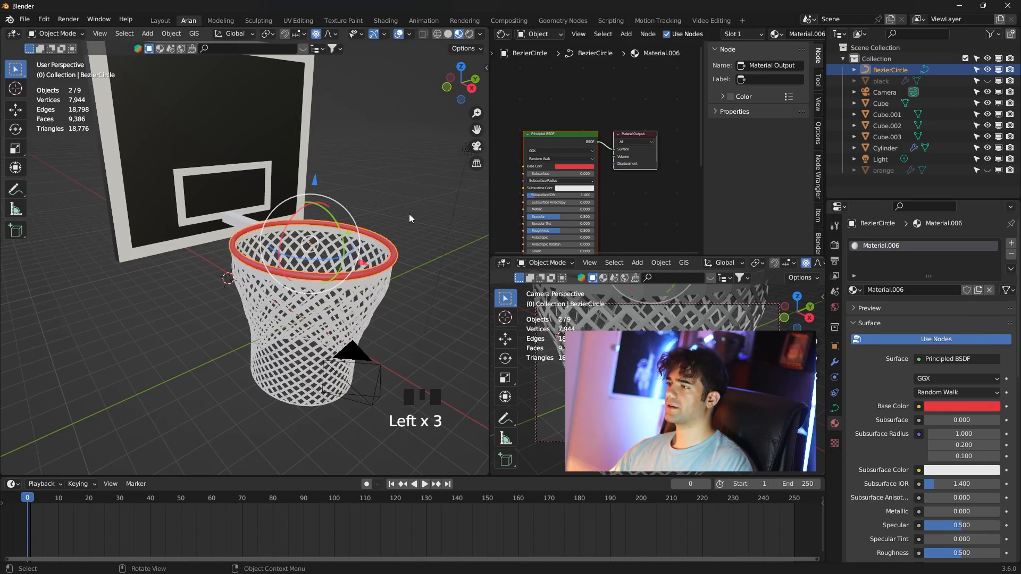
click(346, 305)
click(346, 305)
scroll(417, 232, up, 3)
scroll(417, 232, down, 2)
- Add a new material to the support bar between backboard and rim and set its base colour to black
middle_drag(409, 237, 424, 237)
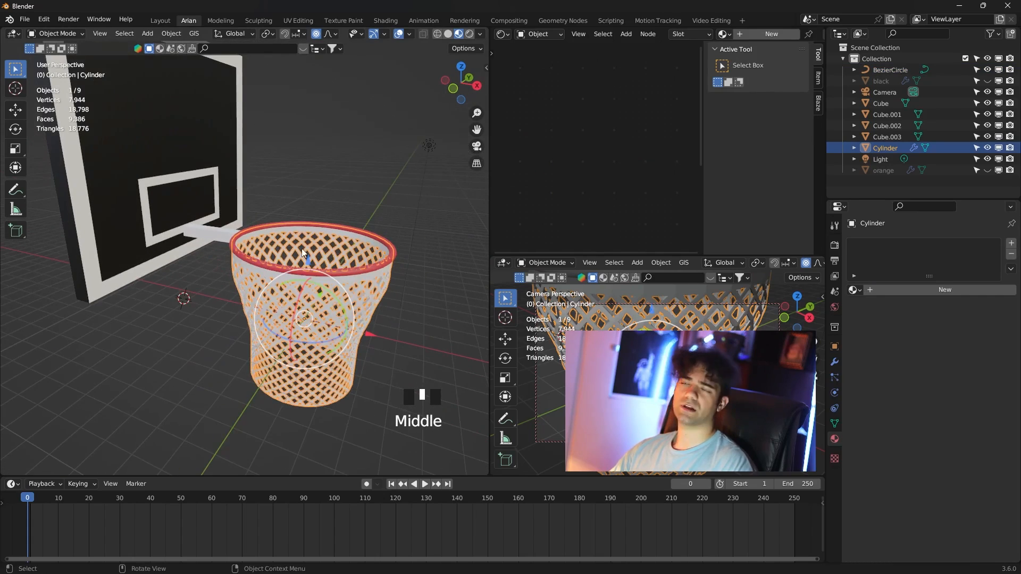
middle_drag(314, 245, 342, 235)
click(230, 243)
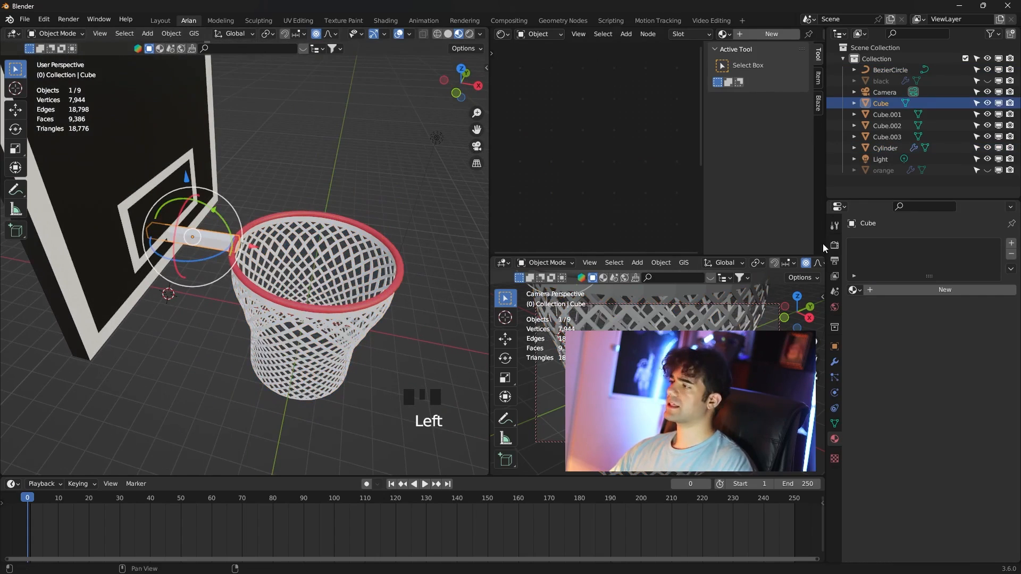
click(939, 289)
click(965, 405)
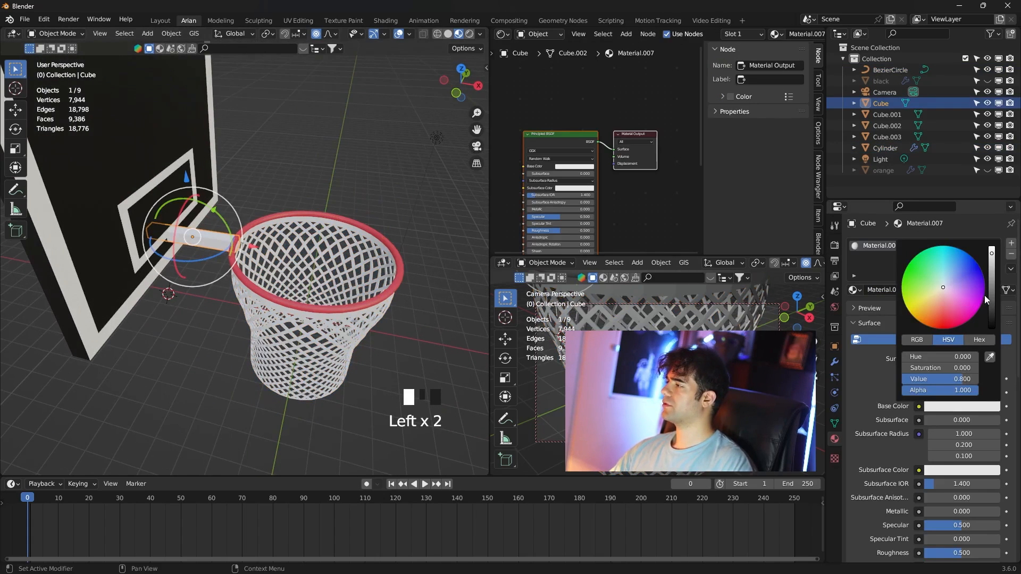
click(990, 357)
key(Escape)
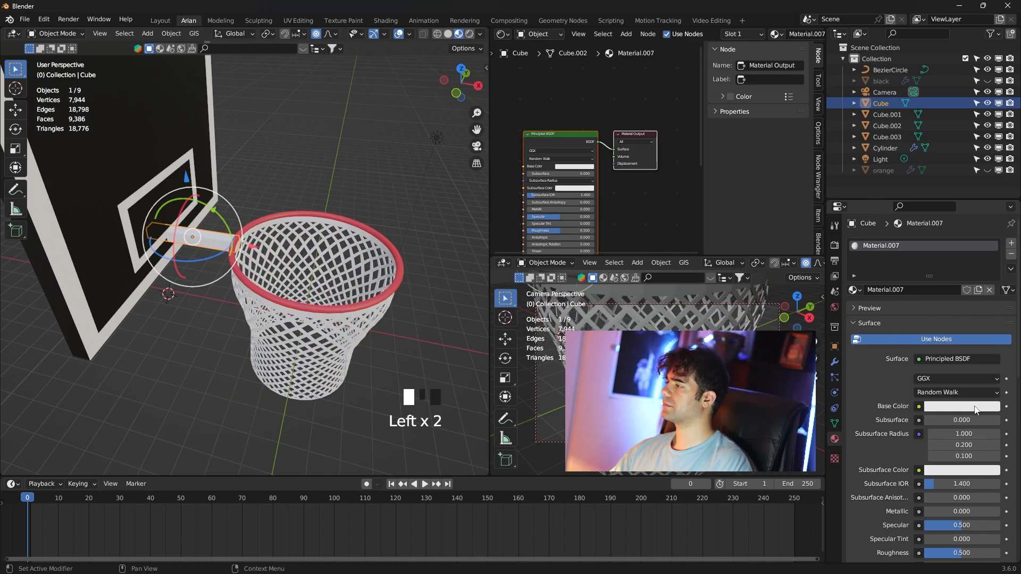
click(980, 407)
drag(992, 254, 992, 328)
click(332, 123)
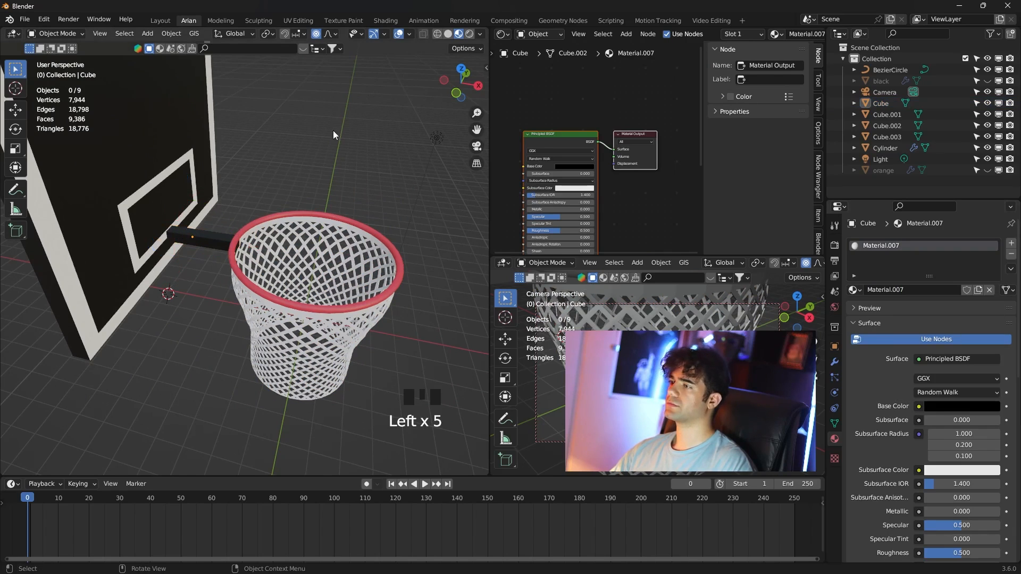
- Add a Bevel modifier to the support bar and set it to 5 segments
scroll(334, 161, down, 2)
middle_drag(334, 161, 334, 143)
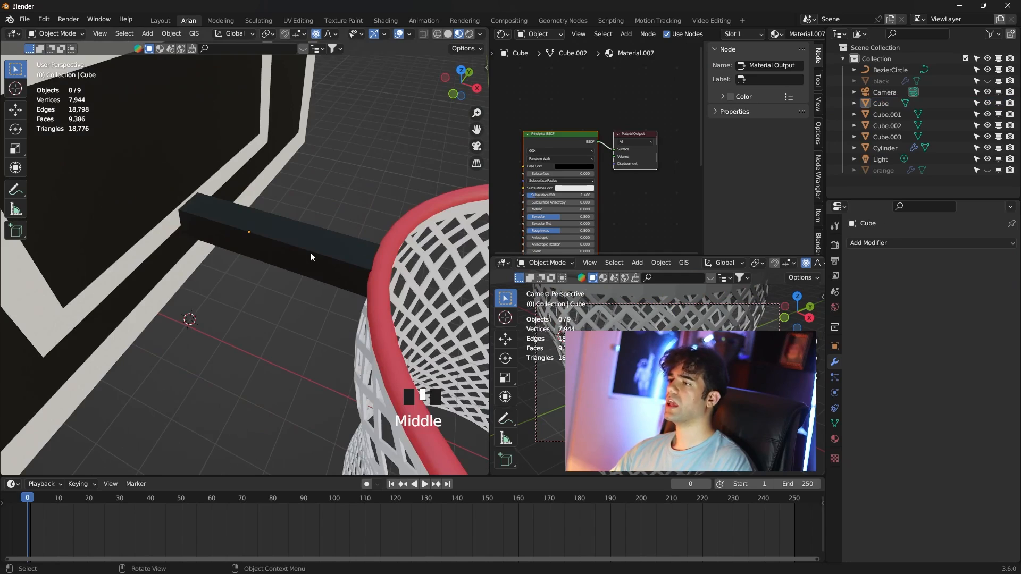
click(310, 252)
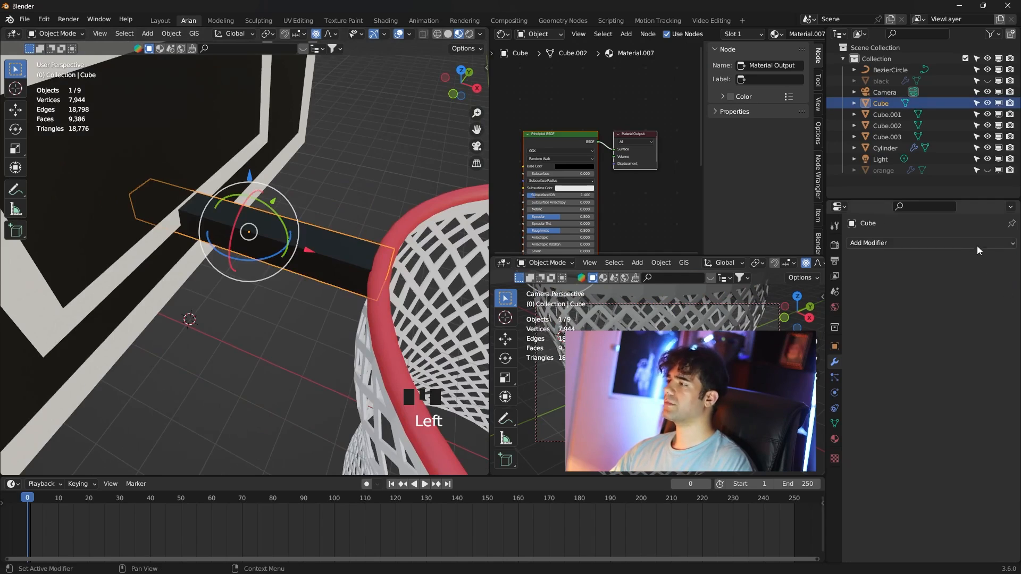
click(940, 243)
click(801, 285)
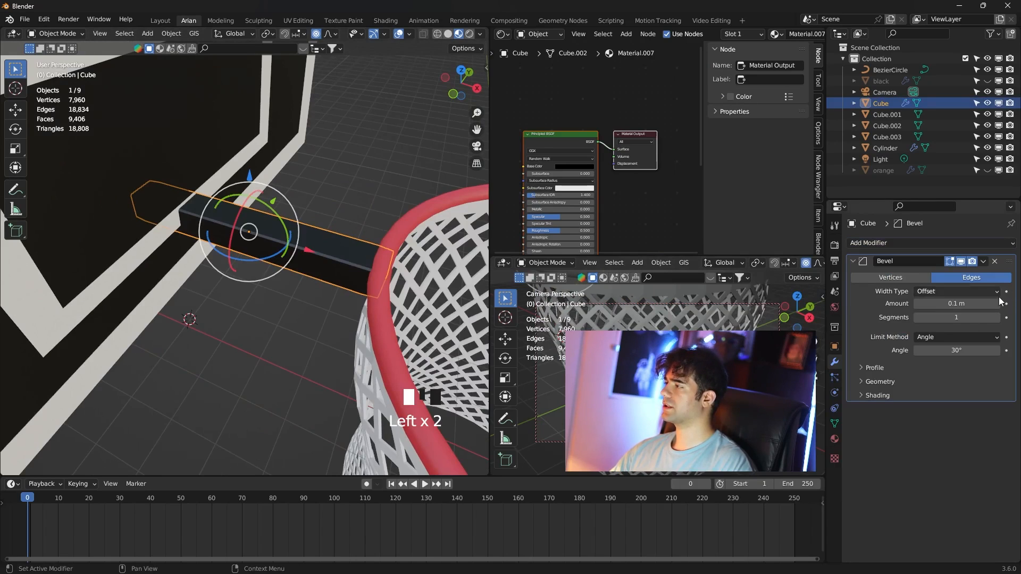
click(992, 318)
click(996, 320)
click(996, 320)
click(997, 320)
click(996, 320)
click(996, 319)
- Set the support bar's bevel amount to 0.15 m and deselect the bar
click(997, 304)
click(996, 304)
click(996, 304)
click(996, 303)
click(997, 304)
click(997, 303)
double_click(996, 304)
click(394, 164)
- Apply all transforms to the backboard and its border and target frames, and join the three into one object
scroll(391, 162, down, 3)
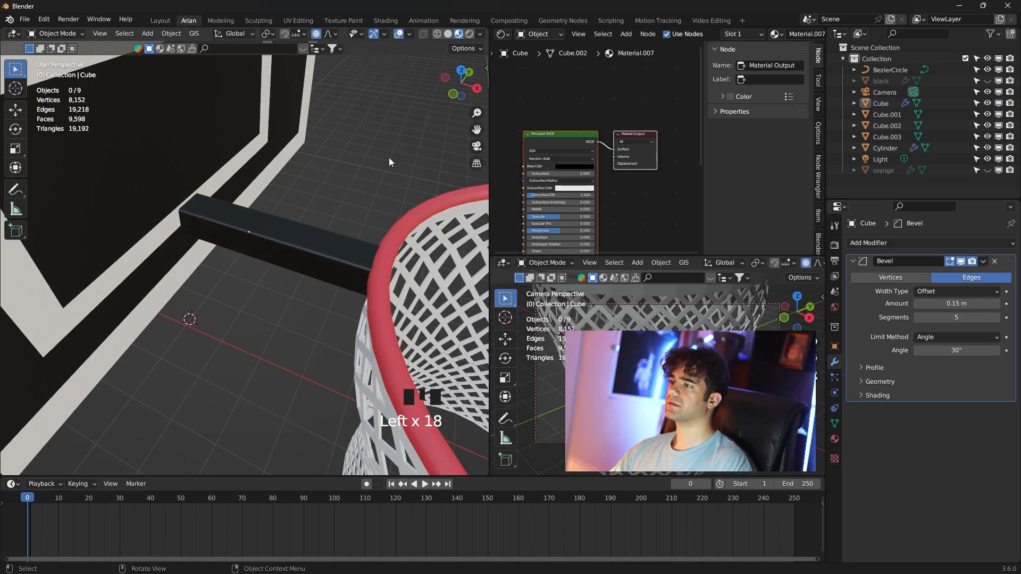
drag(369, 95, 188, 247)
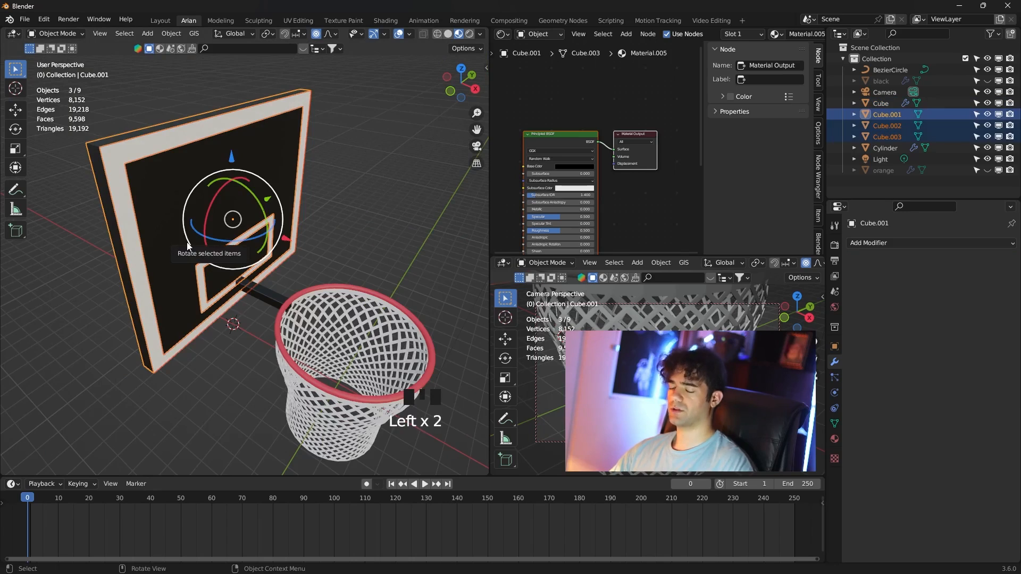
key(ctrl+a)
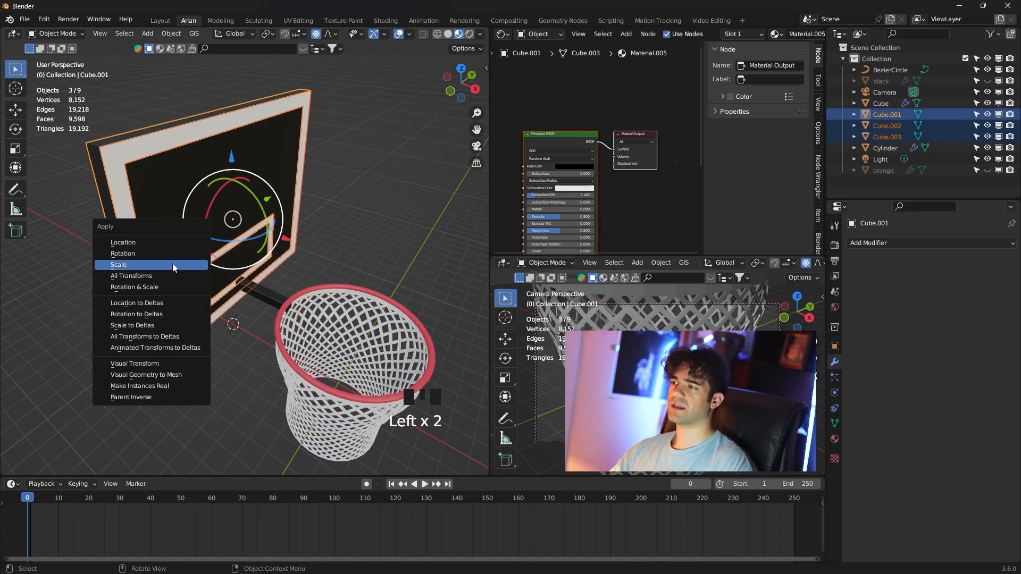
click(172, 280)
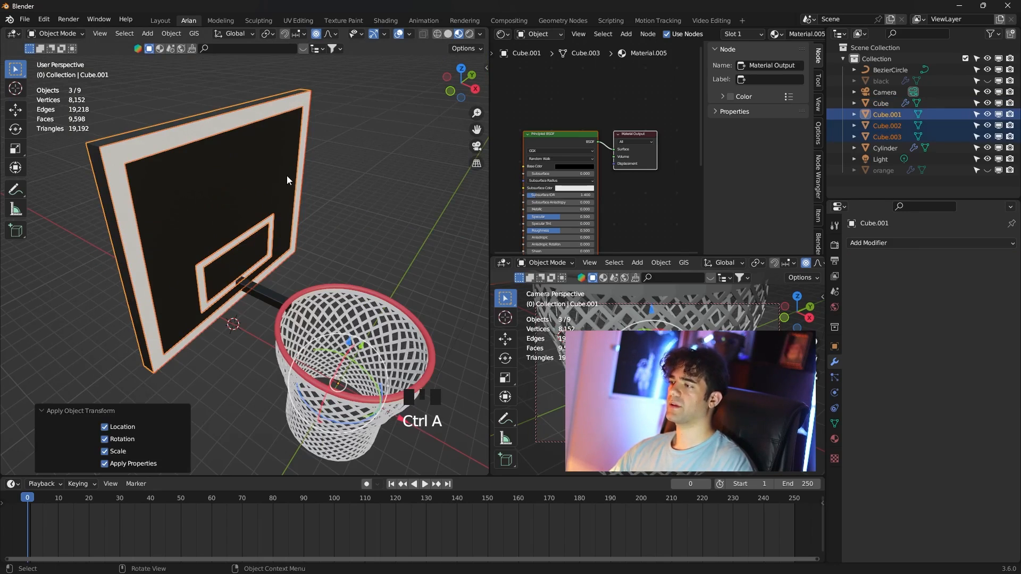
key(ctrl+j)
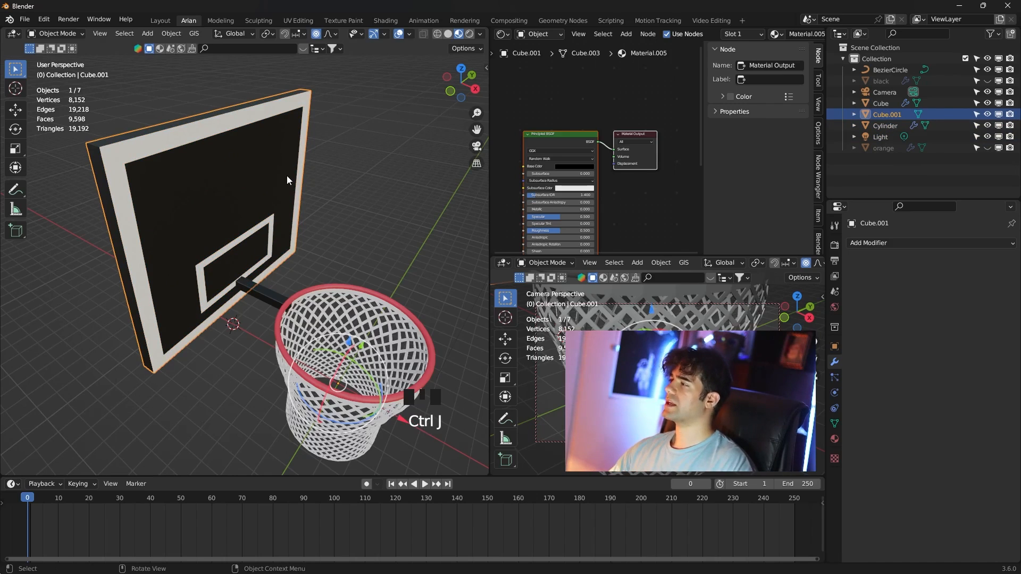
- Add a Bevel modifier with 3 segments to the joined backboard and fine-tune its amount to about 0.15 m
click(855, 114)
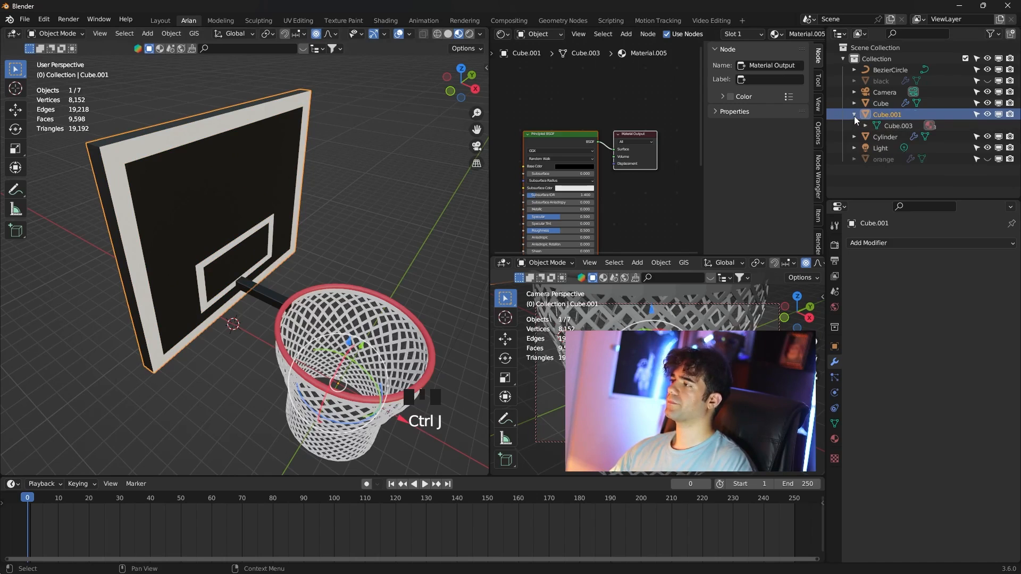
click(854, 115)
click(904, 243)
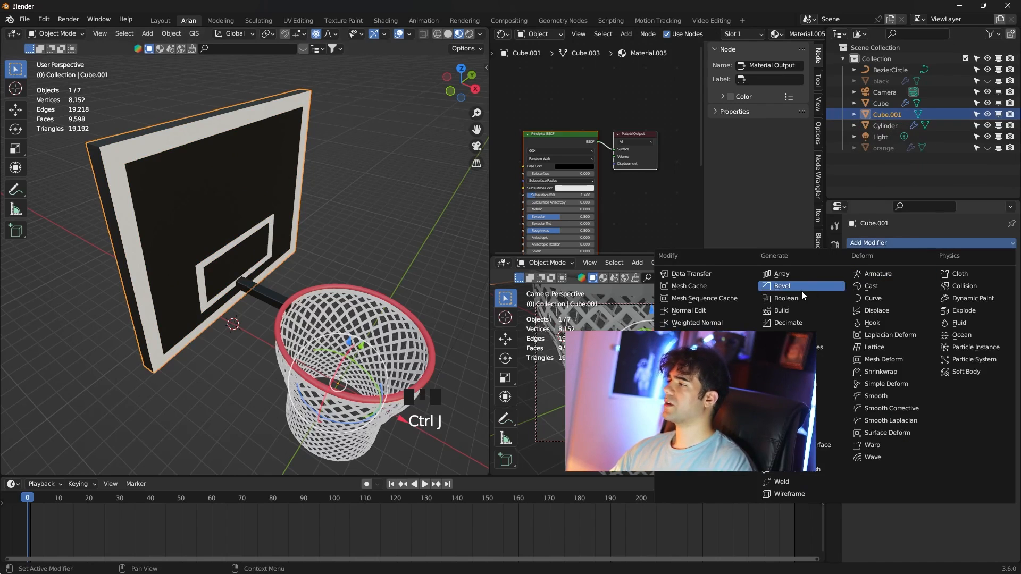
click(801, 287)
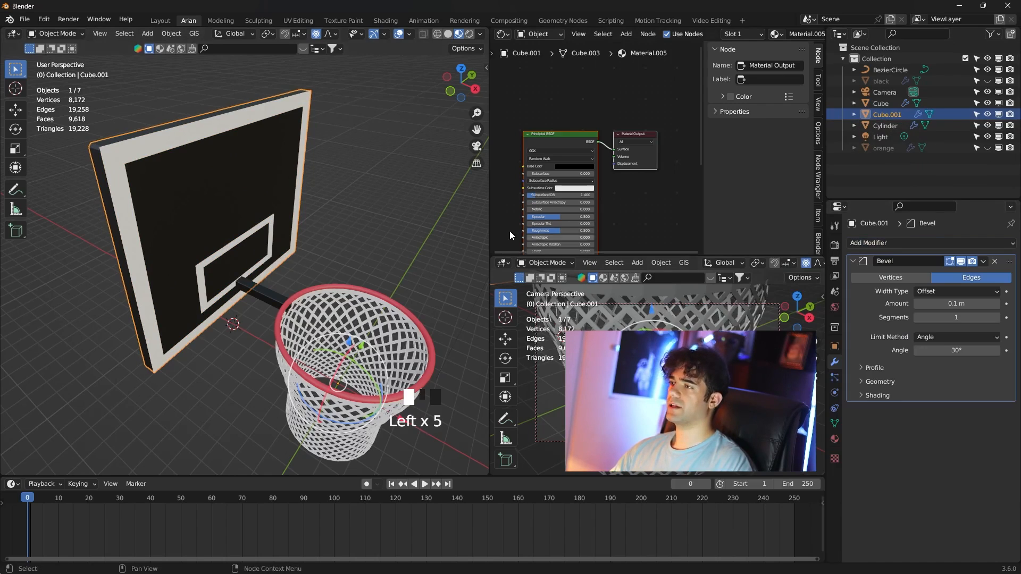
click(997, 318)
click(998, 304)
click(998, 304)
click(998, 303)
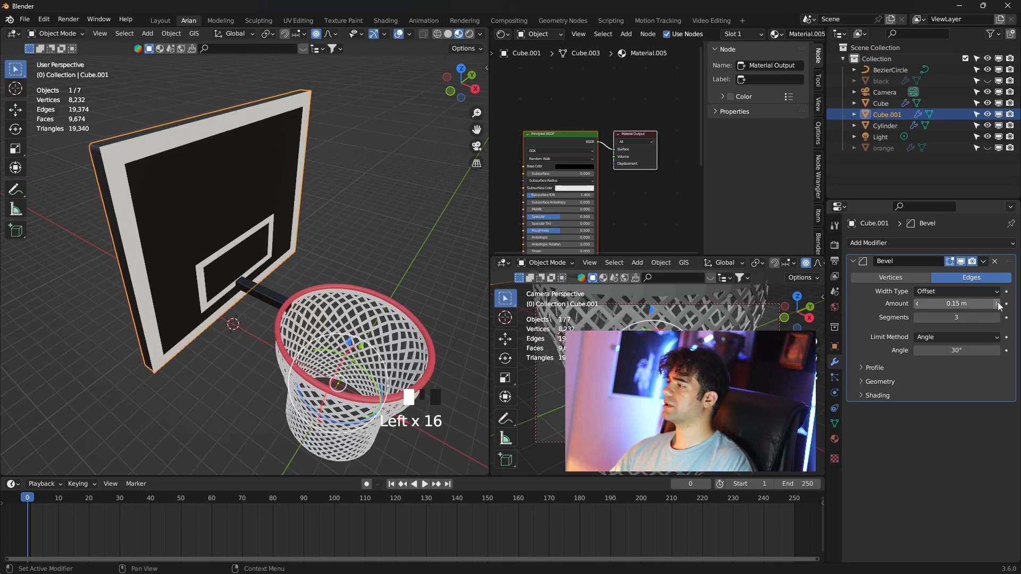
click(917, 304)
- Move the basketball up beside the net, by about -2.13 m in X, -0.74 m in Y and 3.17 m in Z
middle_drag(486, 211, 4, 220)
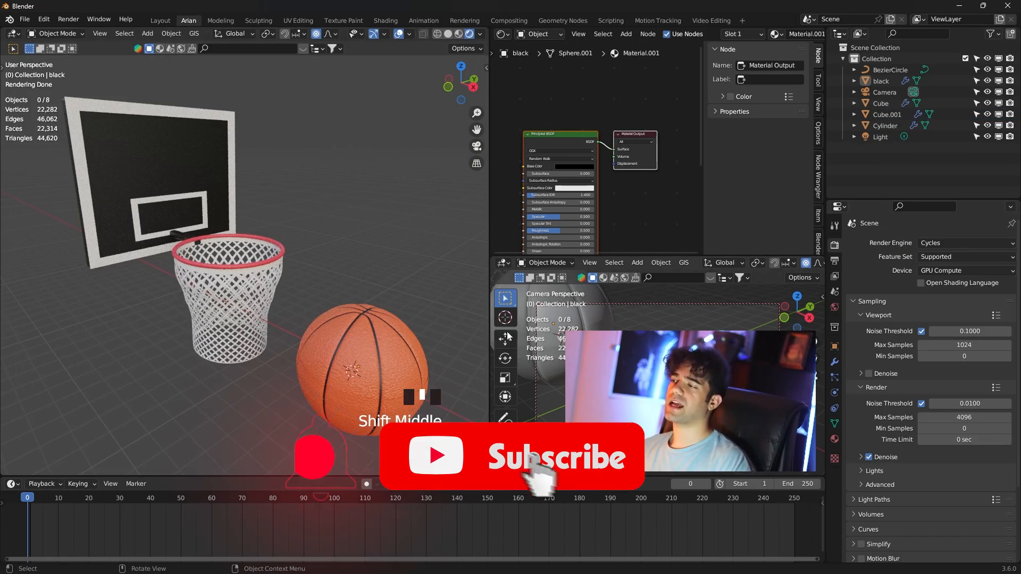
click(399, 343)
key(g)
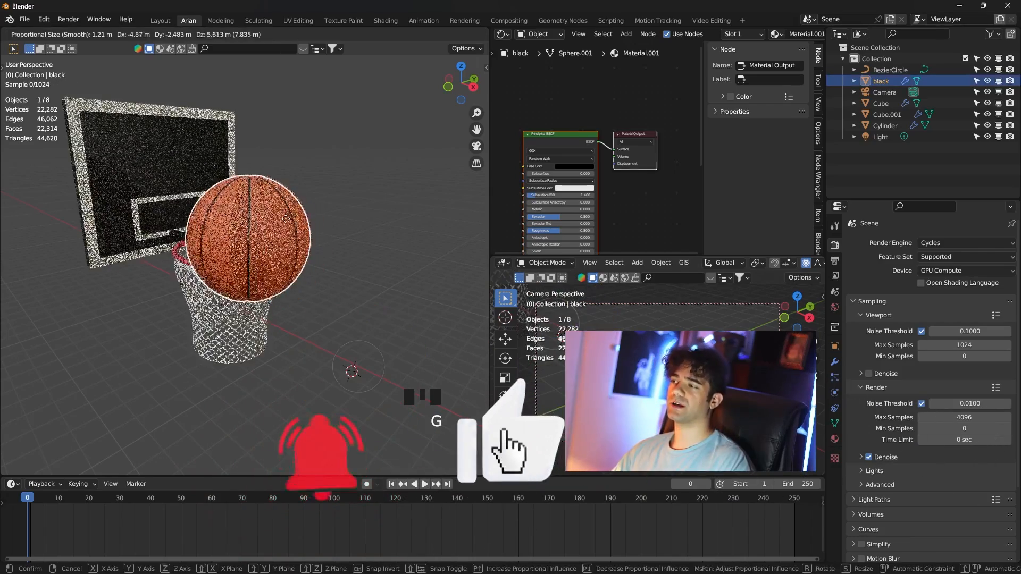
click(354, 273)
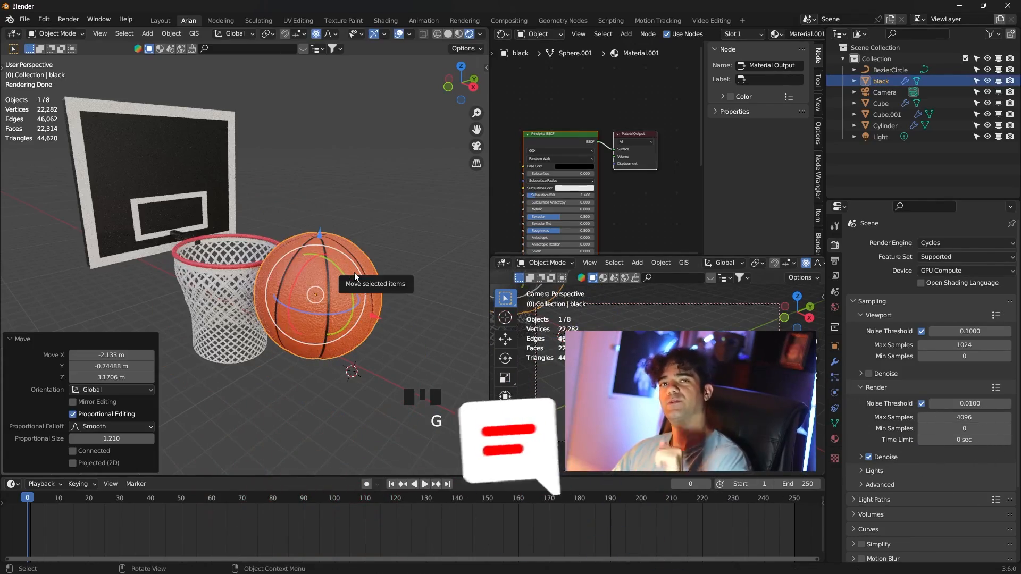